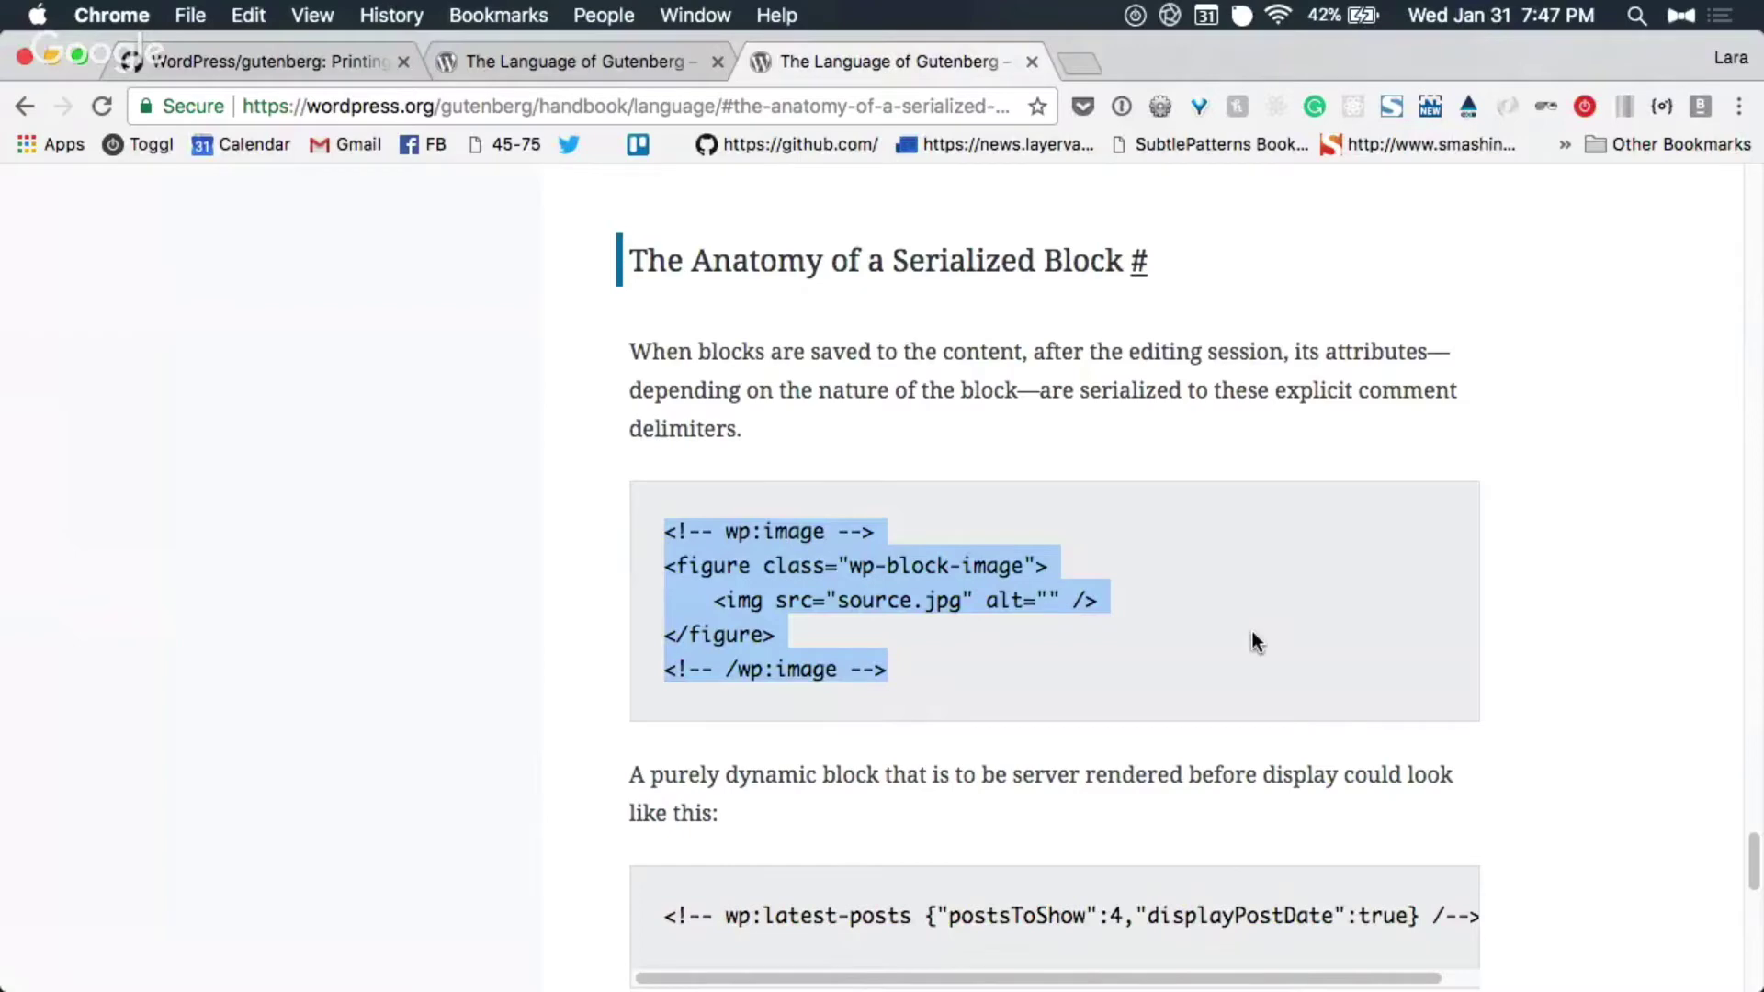
Step: Examine the handbook's serialized code examples for the dynamic latest-posts block and the image block
{"action": "scroll", "coordinate": [1251, 630], "scroll_direction": "down", "scroll_amount": 3}
{"action": "left_click_drag", "start_coordinate": [890, 726], "coordinate": [1356, 737]}
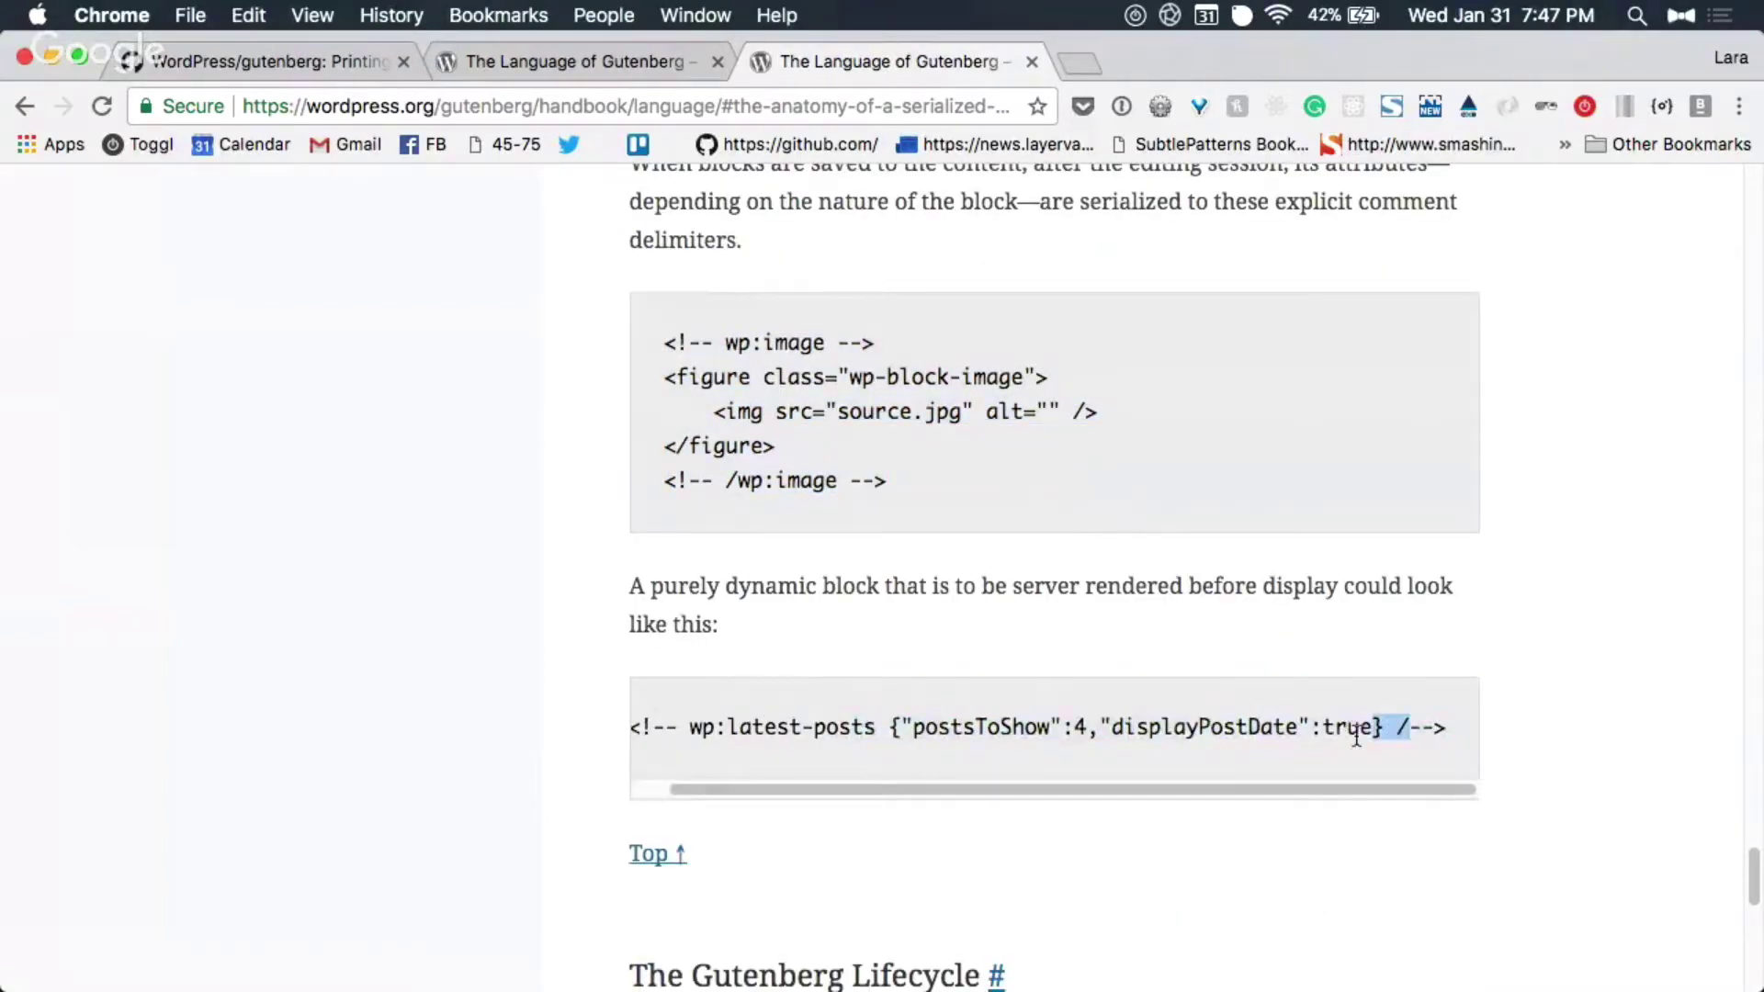
{"action": "triple_click", "coordinate": [1131, 712]}
{"action": "left_click", "coordinate": [1132, 712]}
{"action": "left_click_drag", "start_coordinate": [663, 341], "coordinate": [924, 487]}
{"action": "left_click", "coordinate": [924, 487]}
Step: Switch to Sequel Pro, open the post_content field of the newest "test guten post" row, and enlarge its text
{"action": "key", "text": "super+Tab"}
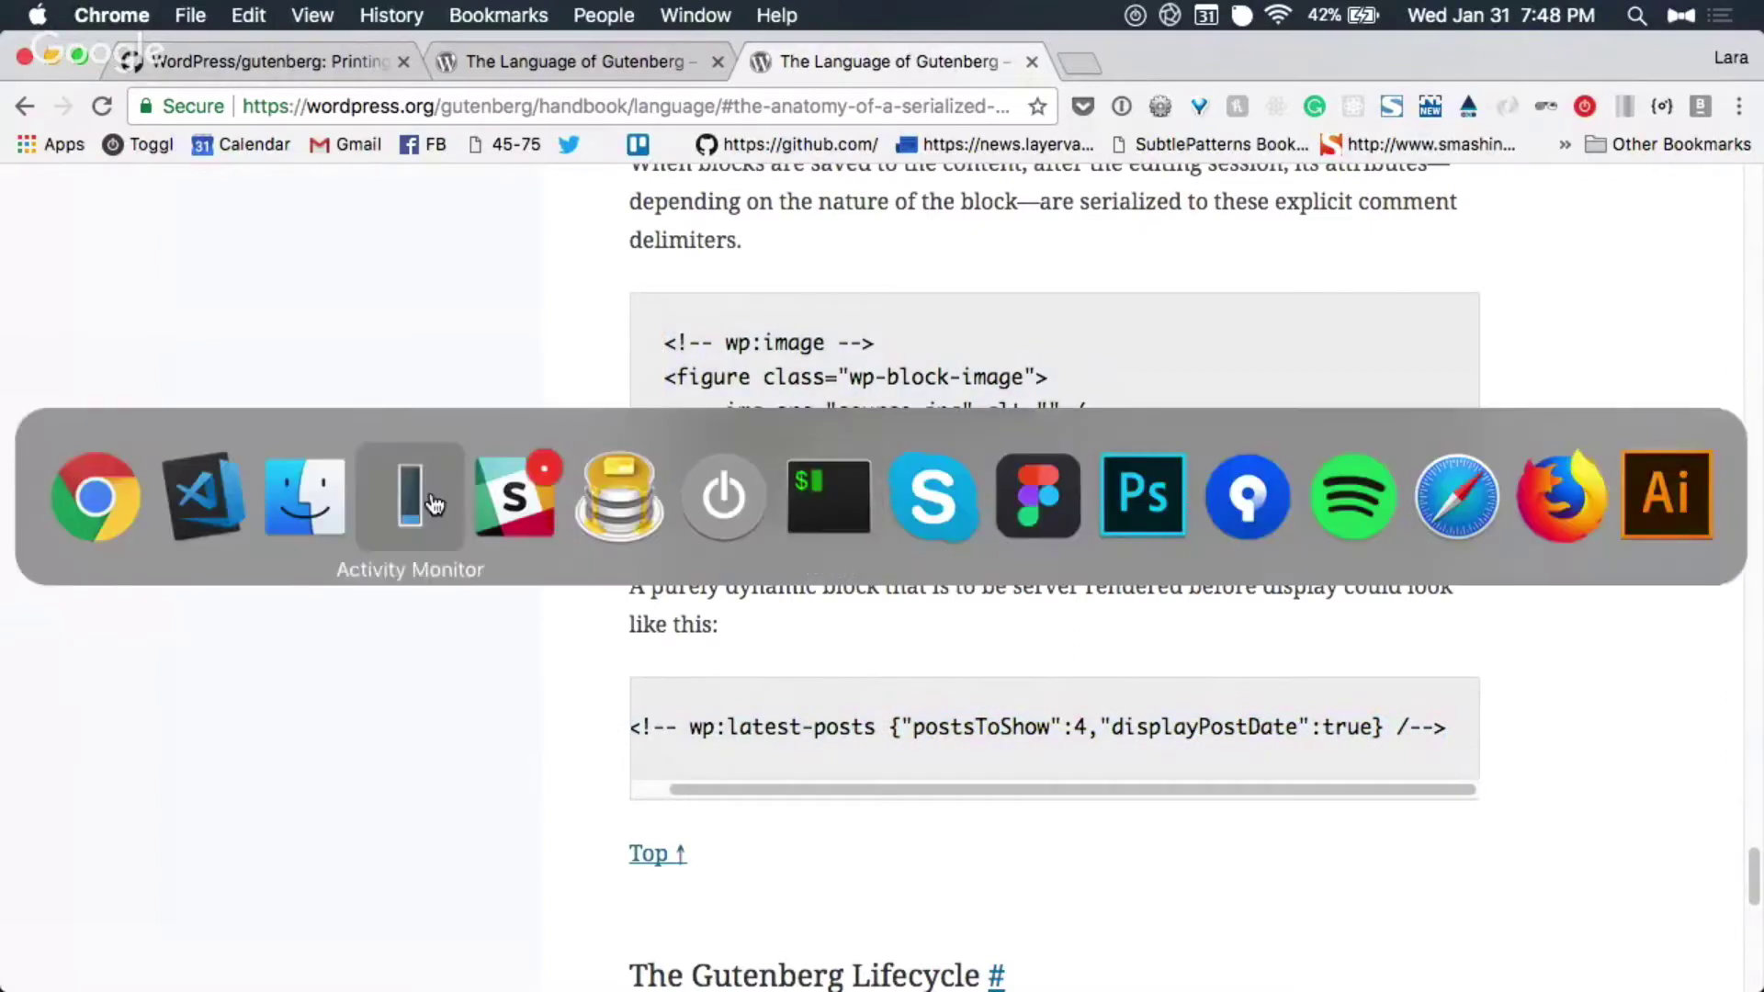
{"action": "left_click", "coordinate": [646, 508]}
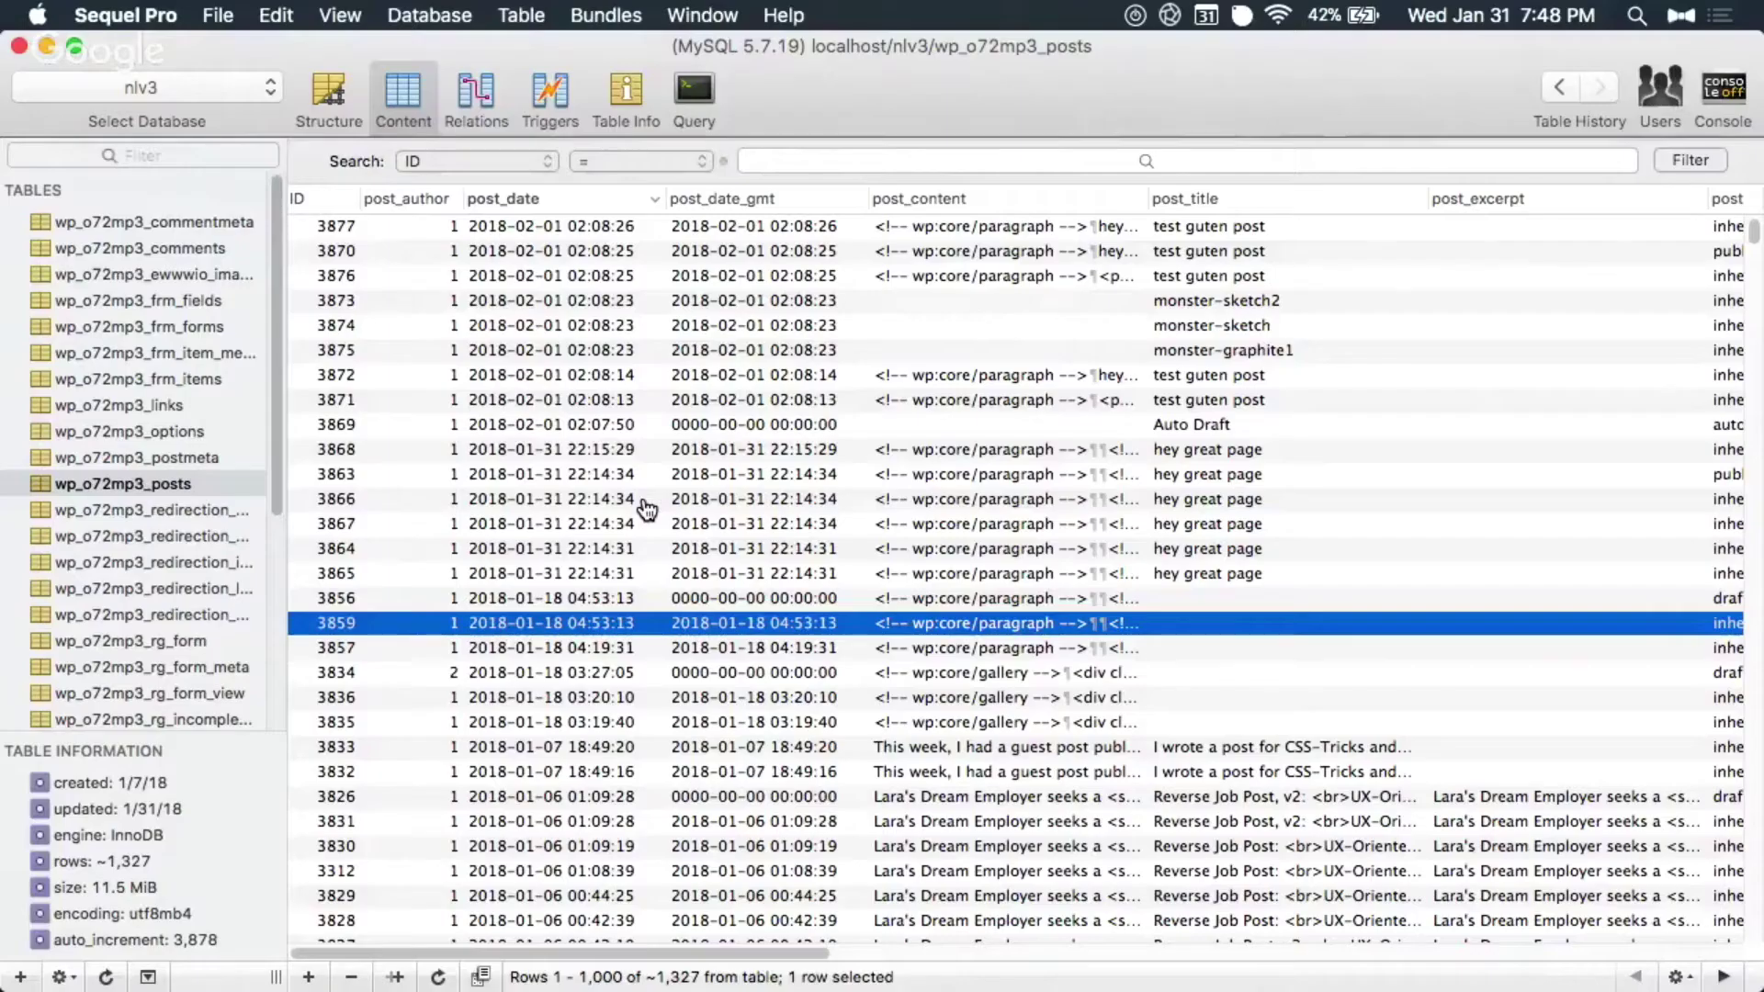
{"action": "double_click", "coordinate": [955, 399]}
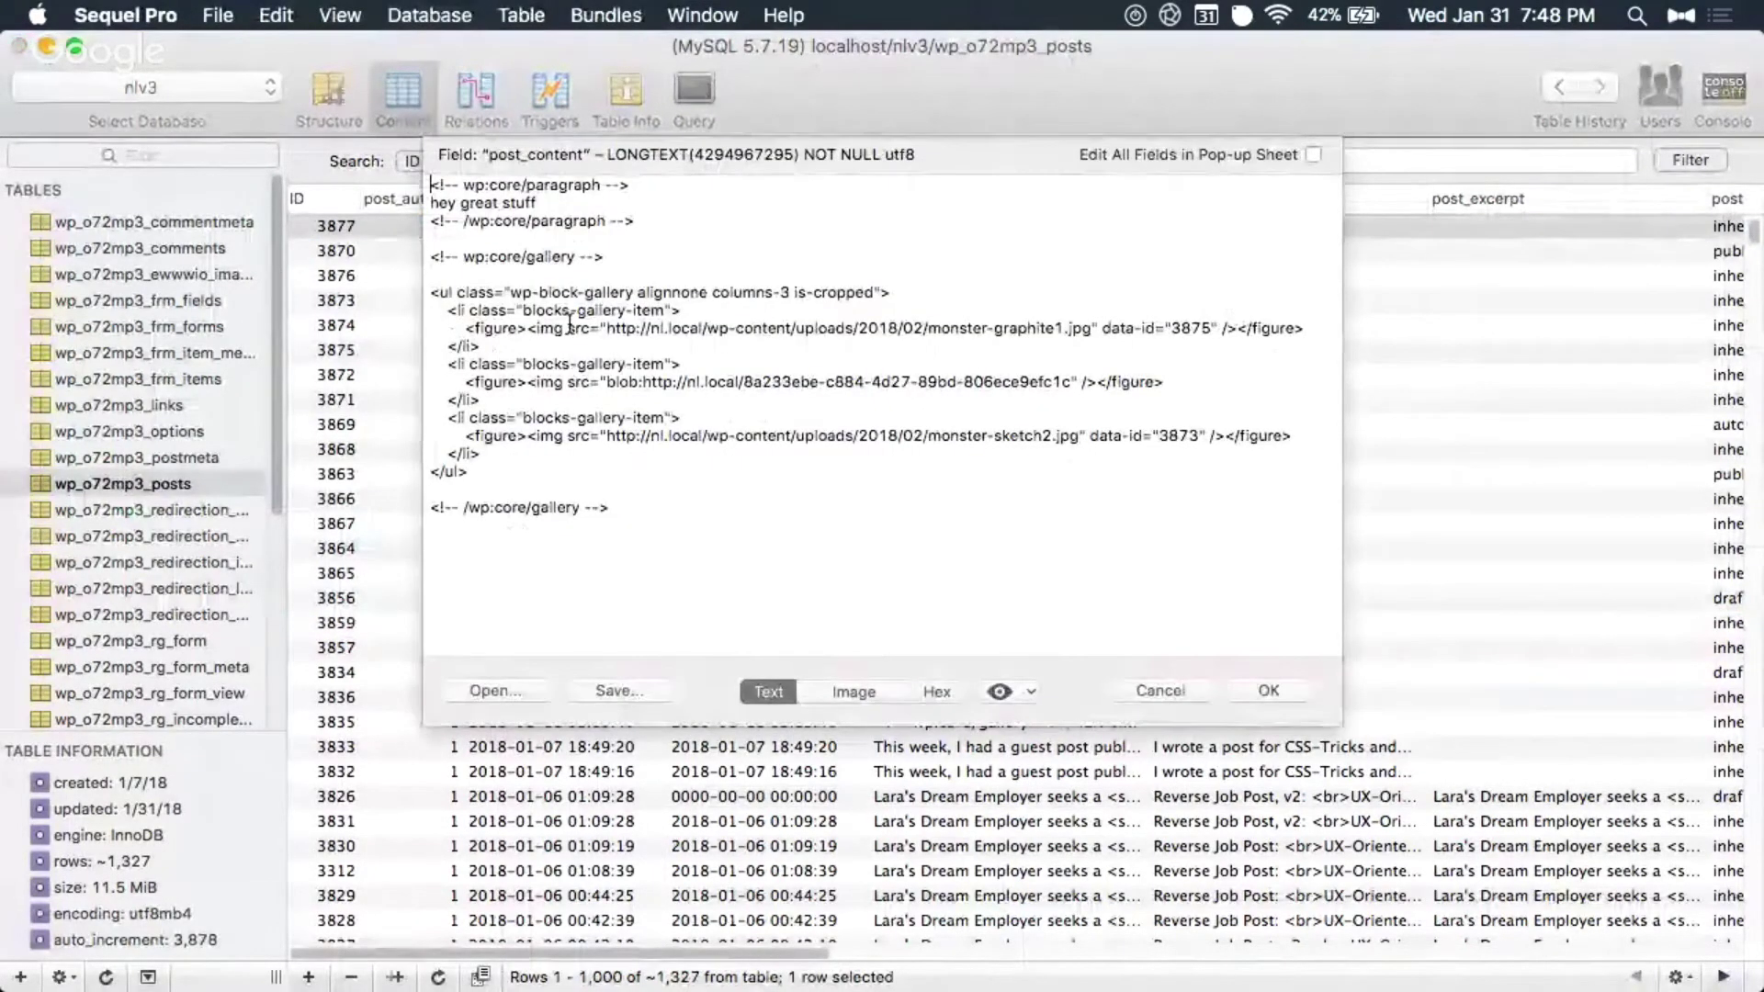
{"action": "key", "text": "super+plus"}
{"action": "key", "text": "super+plus"}
{"action": "key", "text": "super+plus"}
{"action": "key", "text": "super+plus"}
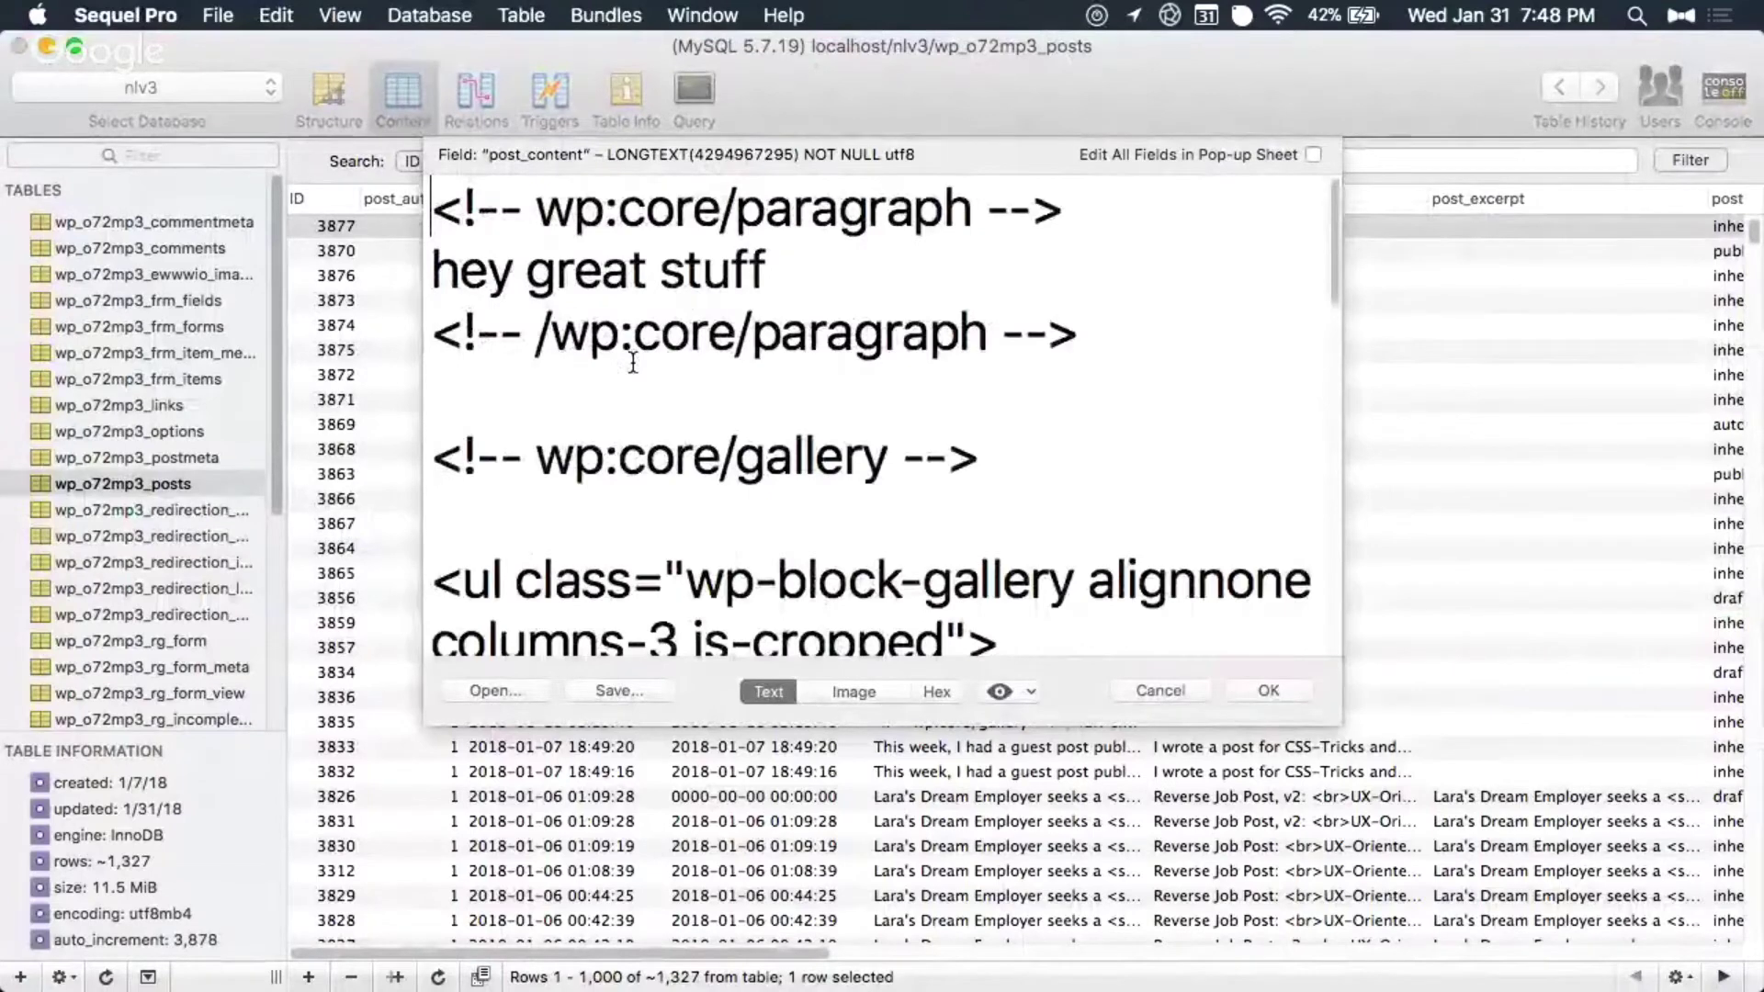
{"action": "key", "text": "super+minus"}
Step: Examine the paragraph and gallery block comments and their markup in the post content, and close the field without changes
{"action": "left_click_drag", "start_coordinate": [567, 208], "coordinate": [1037, 215]}
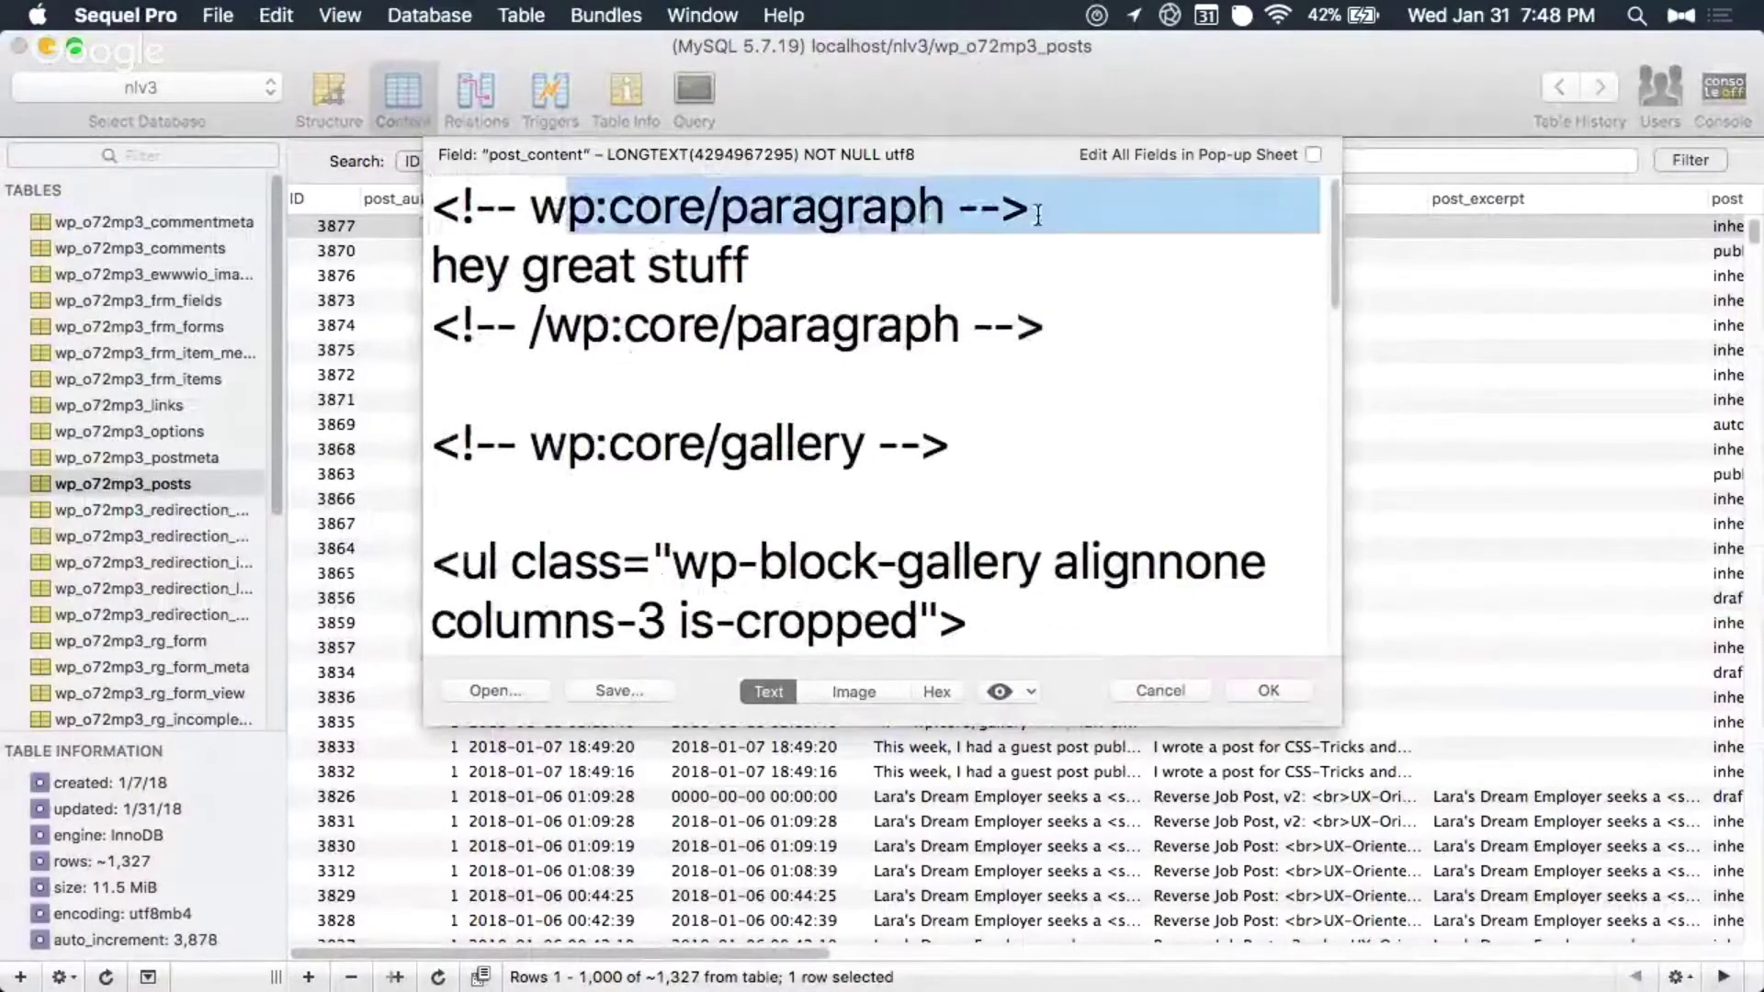
{"action": "left_click", "coordinate": [744, 292]}
{"action": "key", "text": "super+shift+Left"}
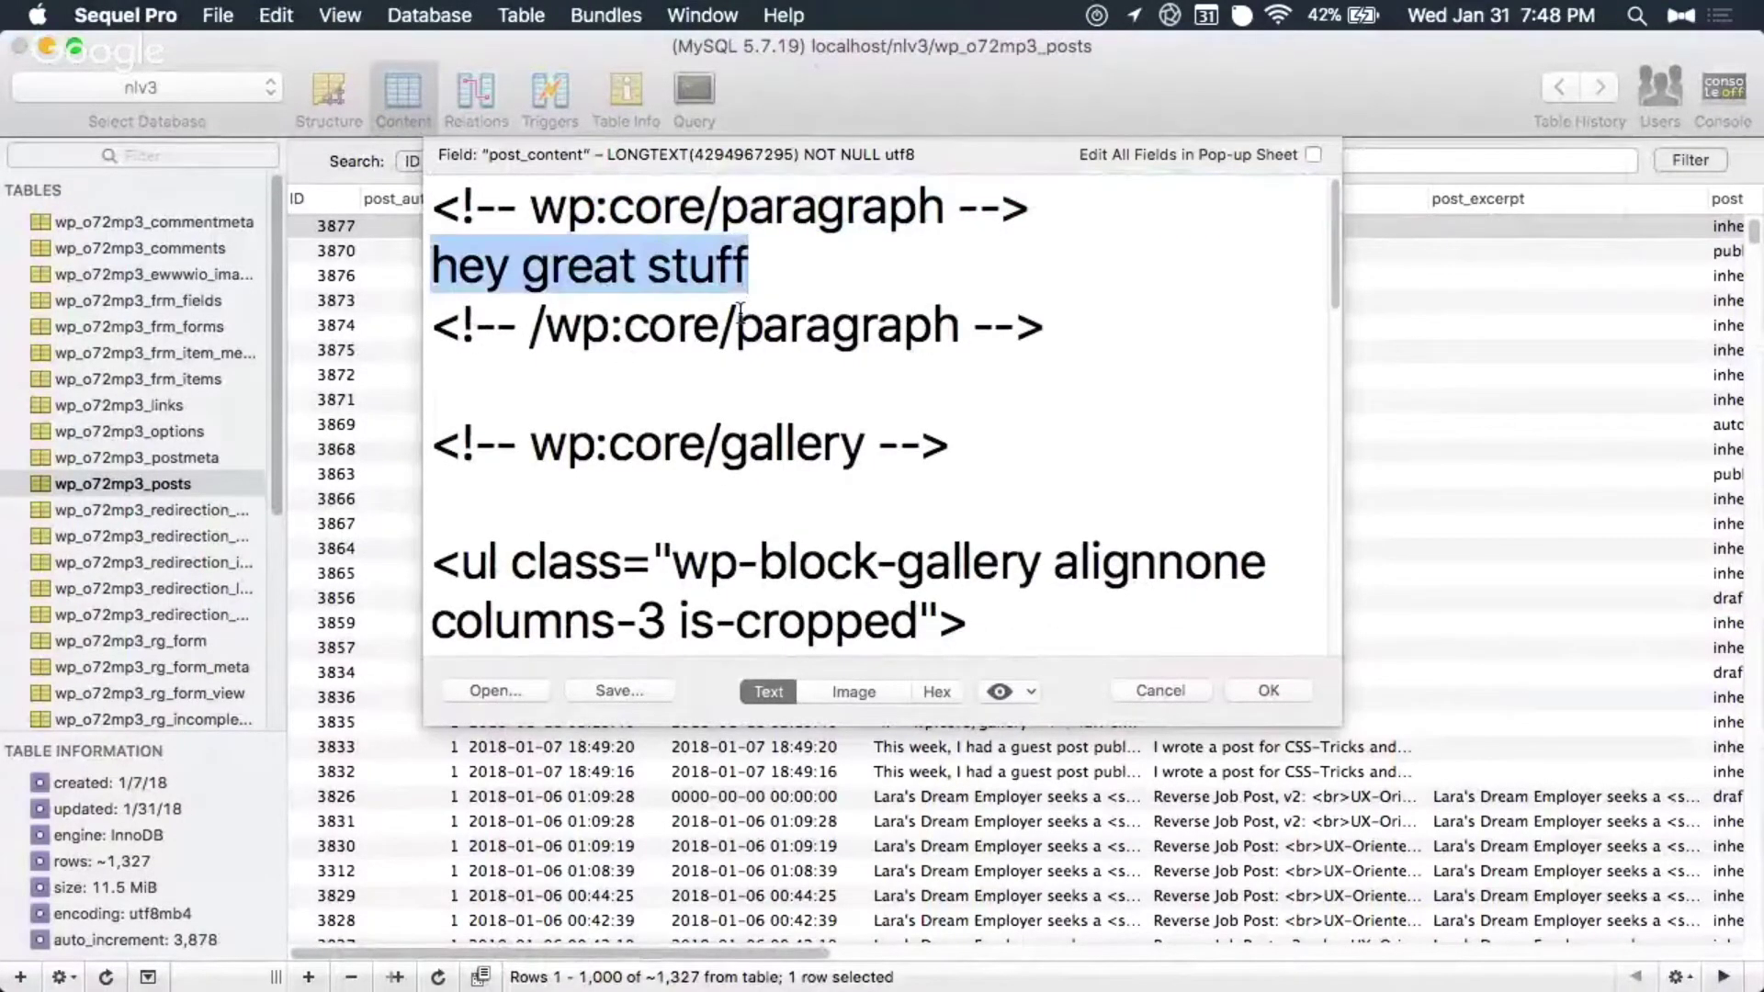
{"action": "scroll", "coordinate": [551, 523], "scroll_direction": "down", "scroll_amount": 2}
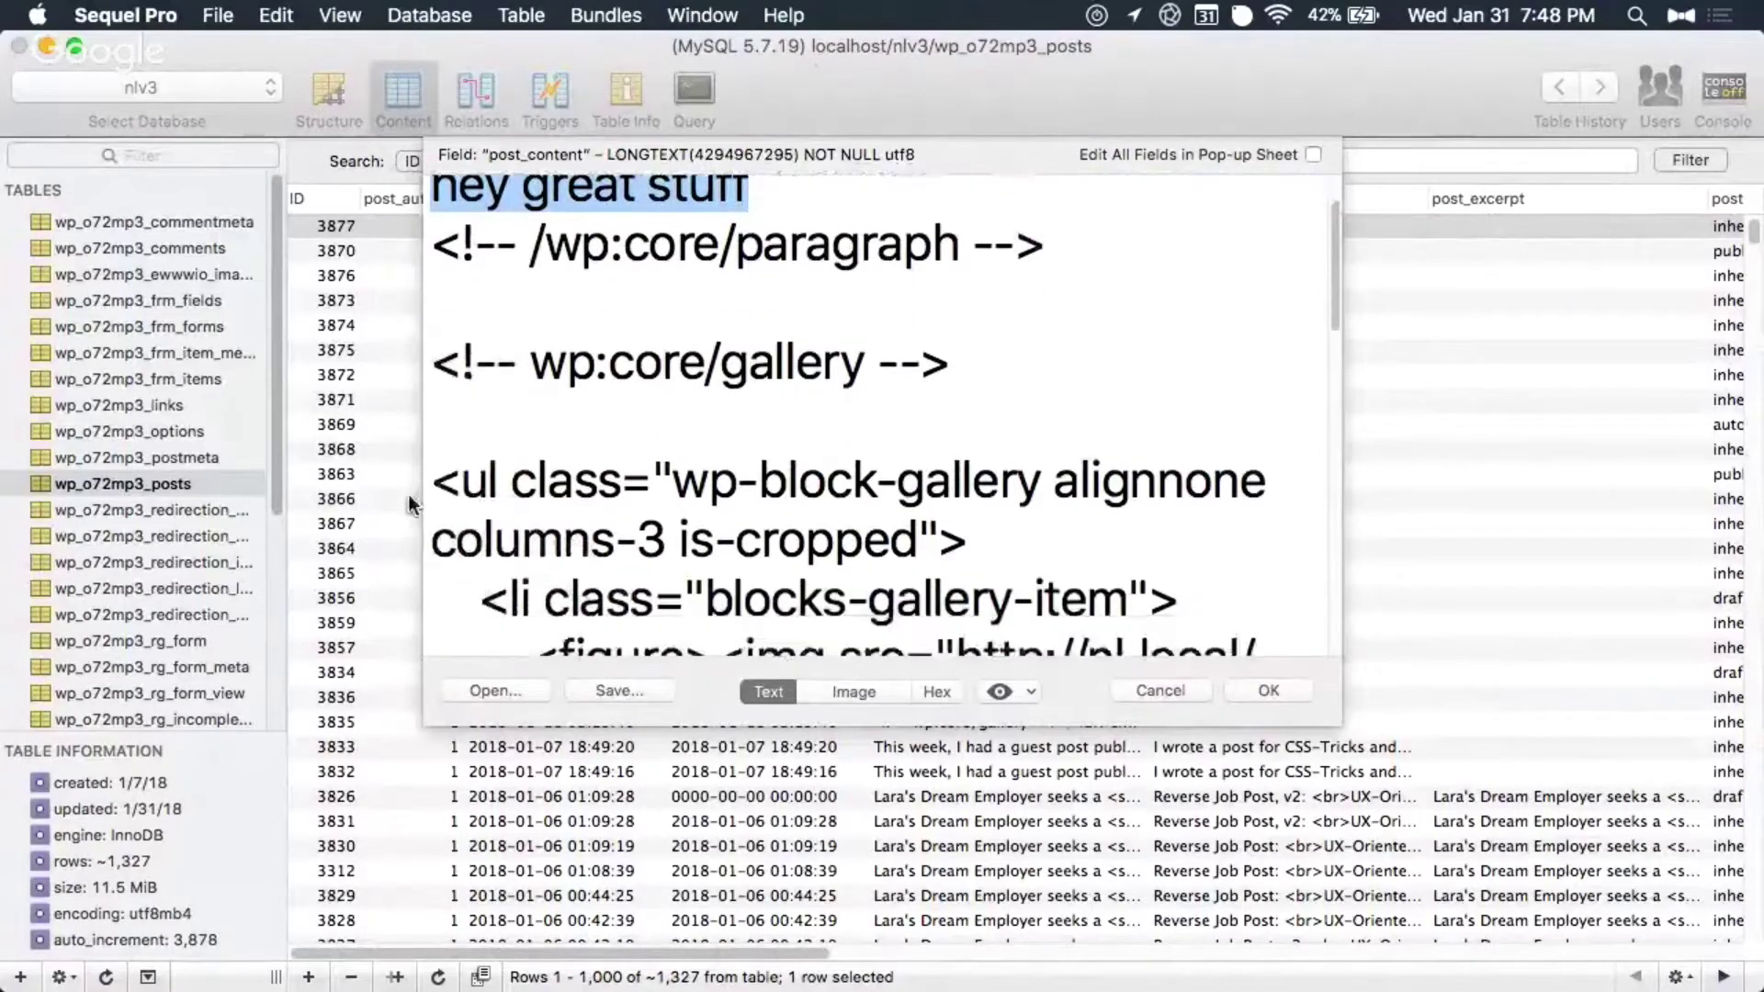
{"action": "scroll", "coordinate": [720, 434], "scroll_direction": "down", "scroll_amount": 4}
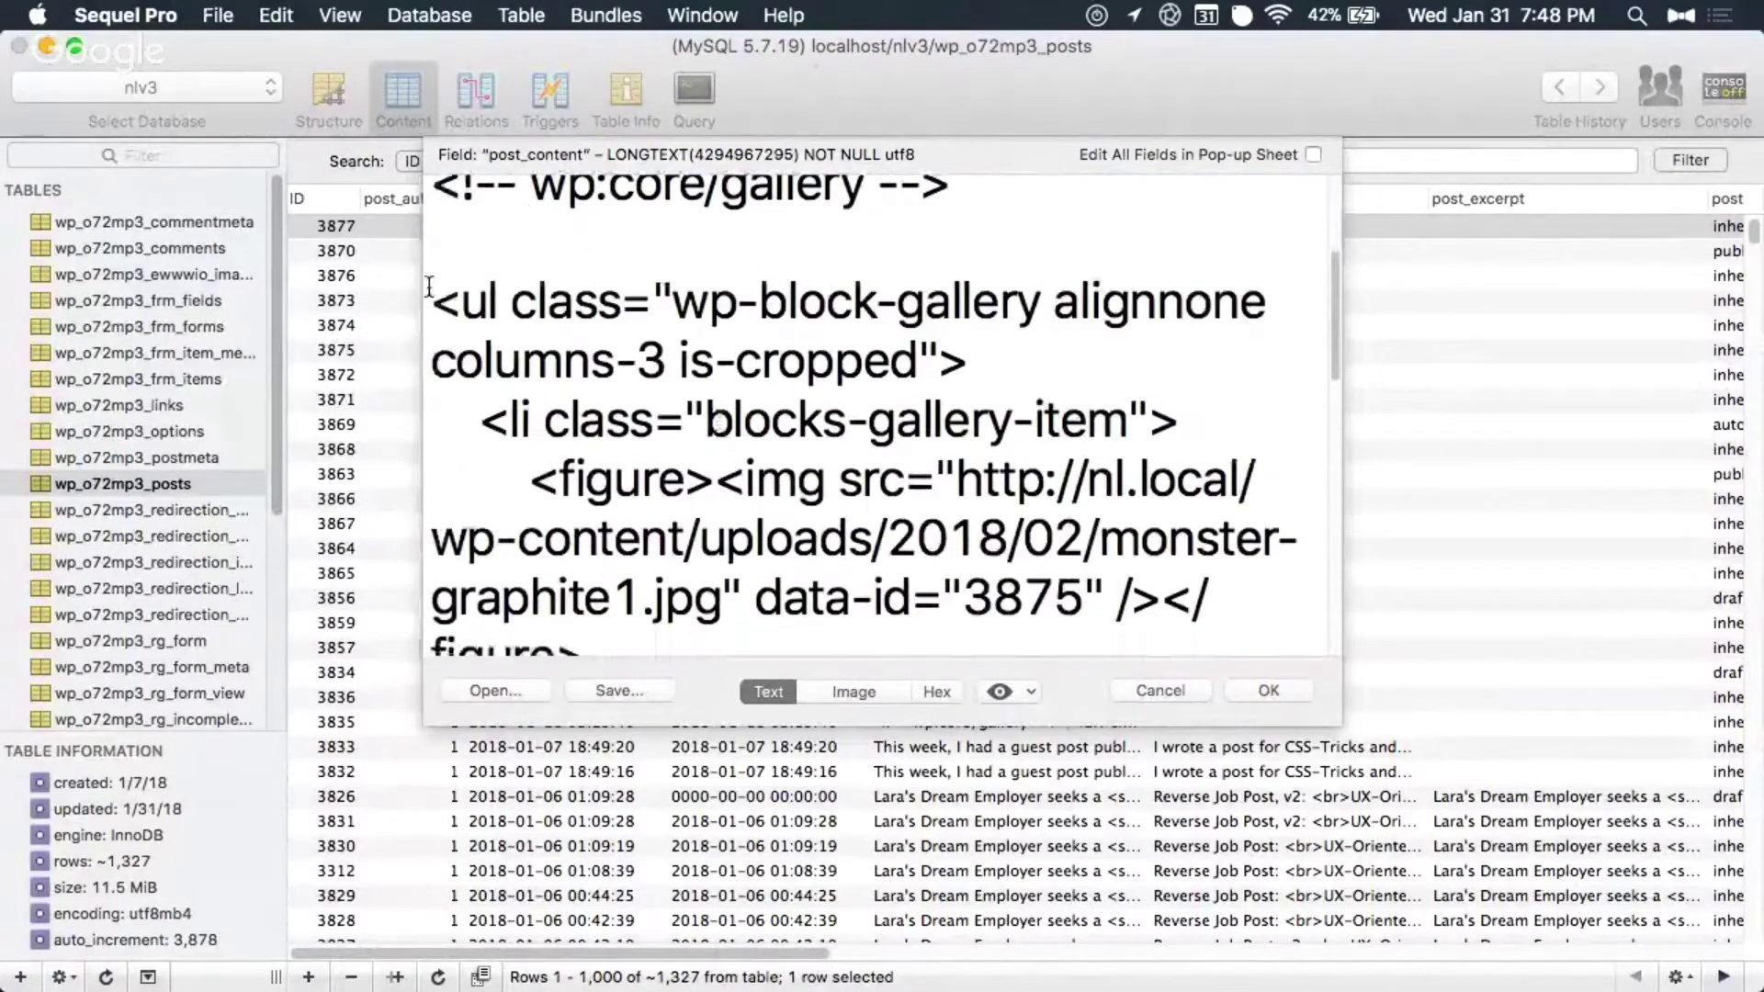
{"action": "left_click_drag", "start_coordinate": [432, 294], "coordinate": [667, 503]}
{"action": "left_click", "coordinate": [668, 503]}
{"action": "scroll", "coordinate": [735, 386], "scroll_direction": "up", "scroll_amount": 2}
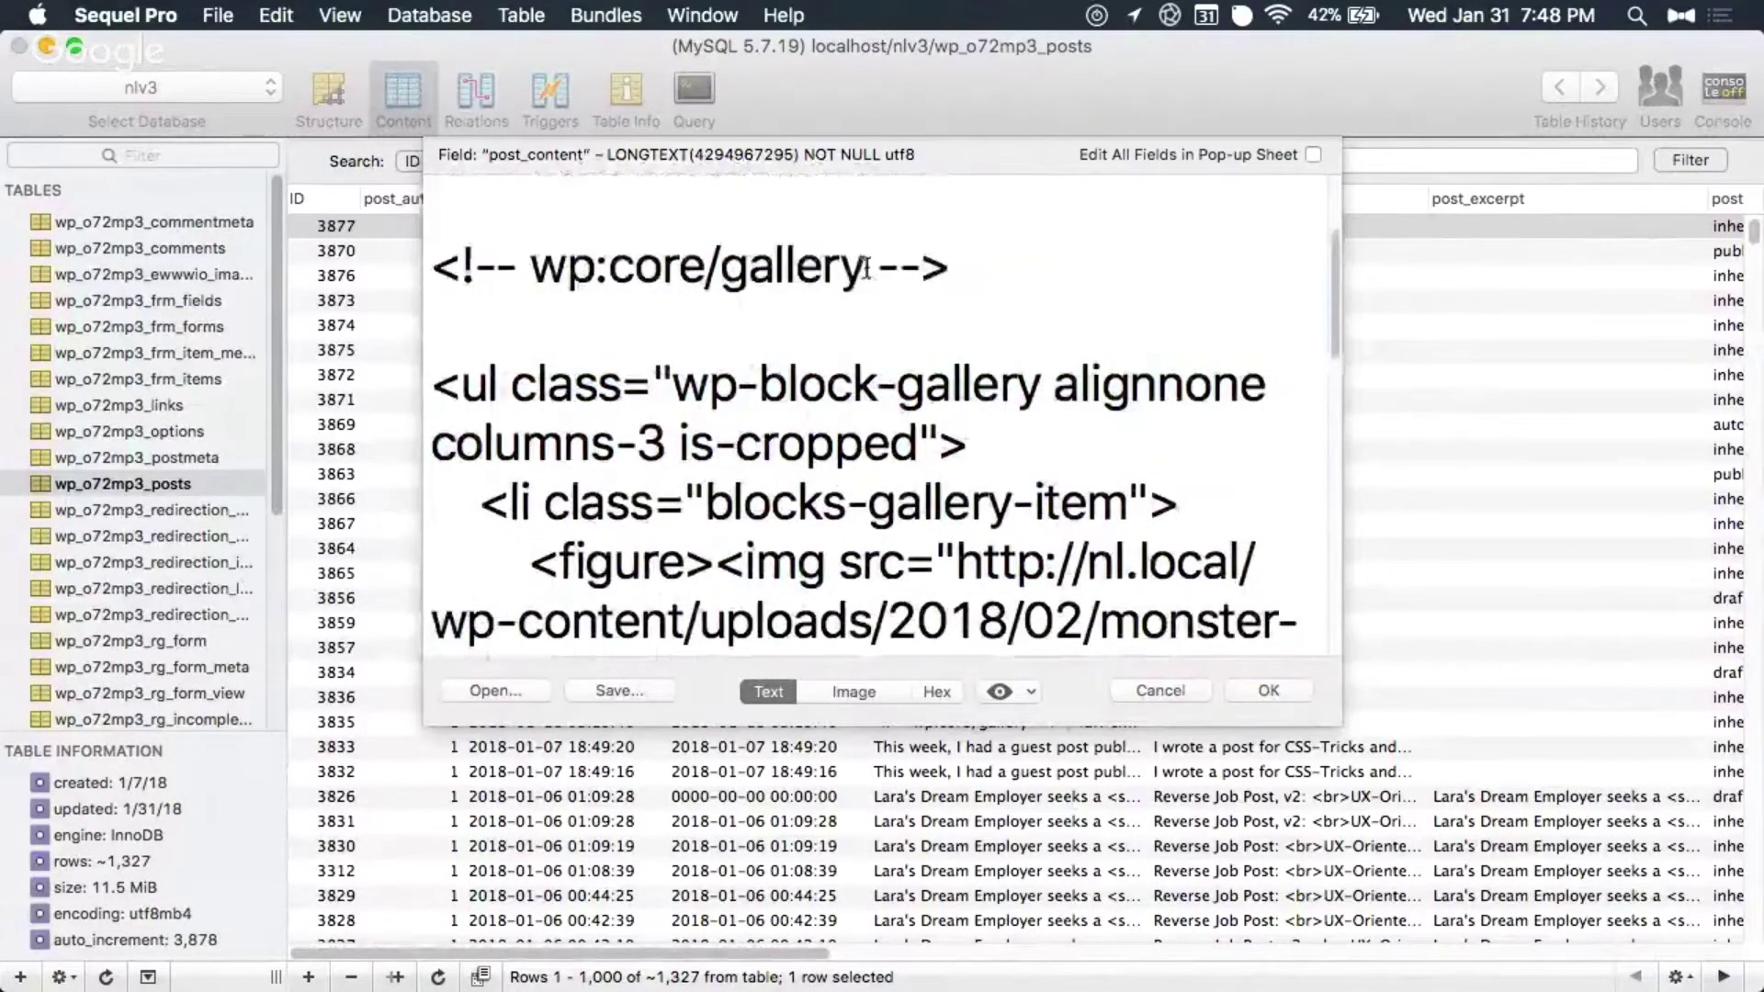
{"action": "double_click", "coordinate": [857, 269]}
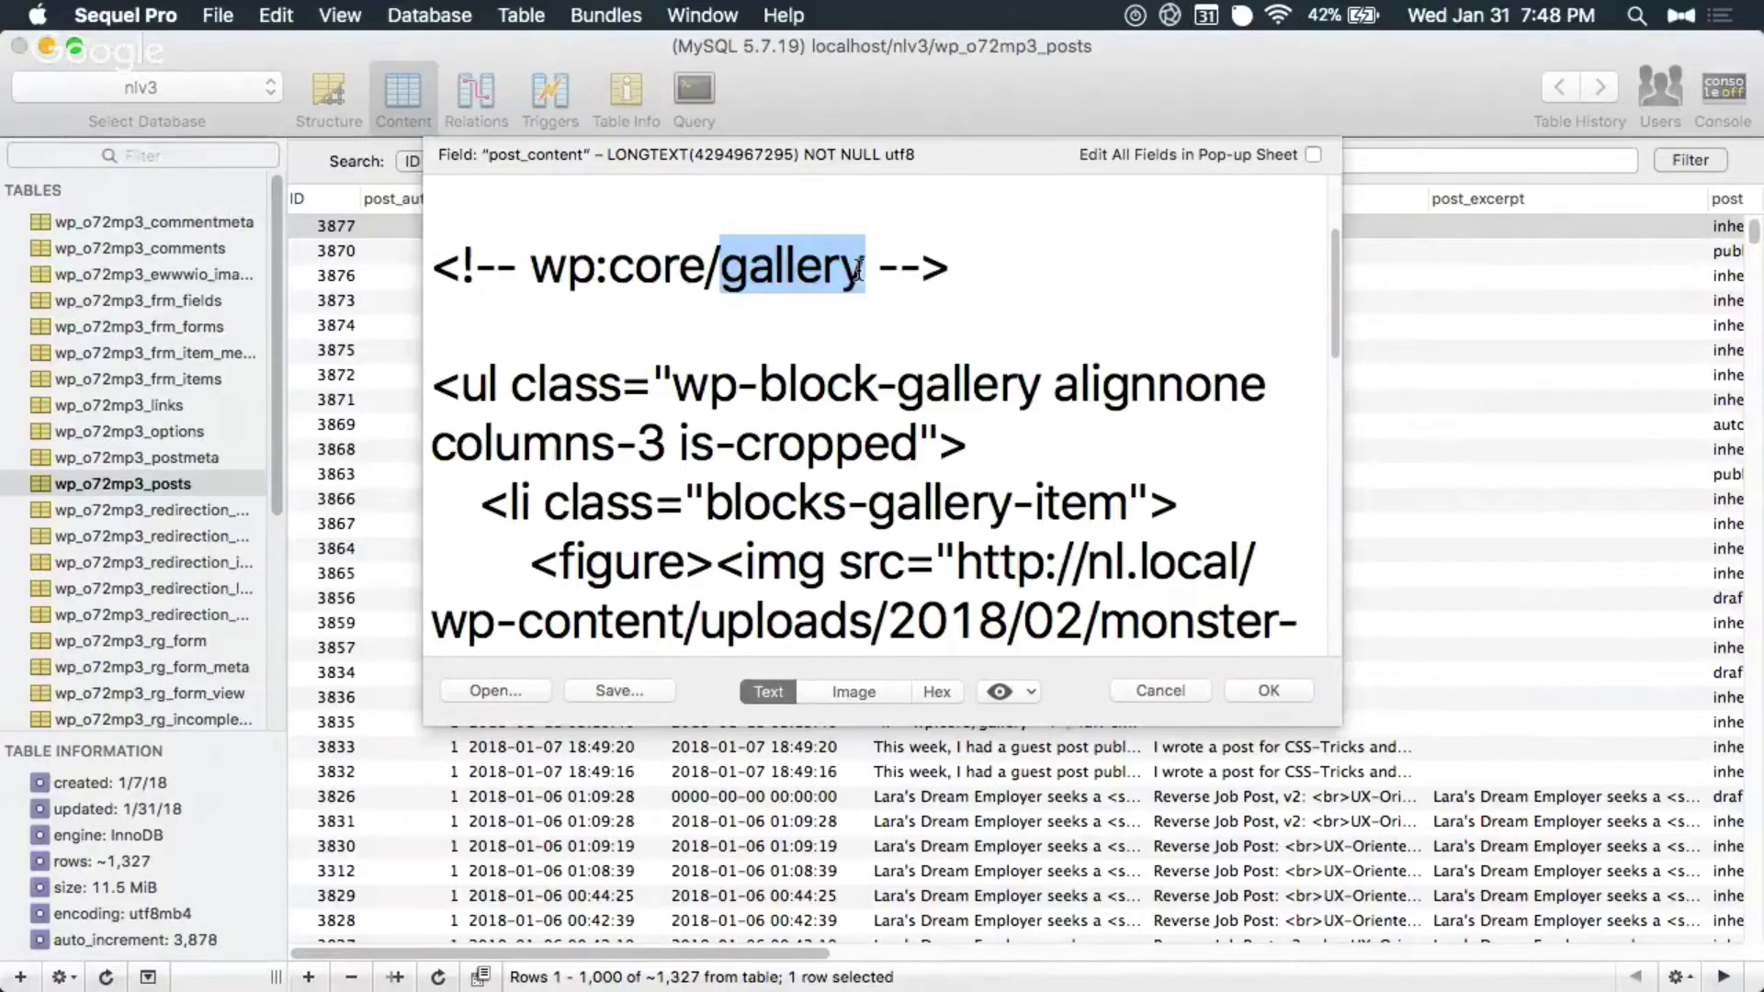
{"action": "key", "text": "Escape"}
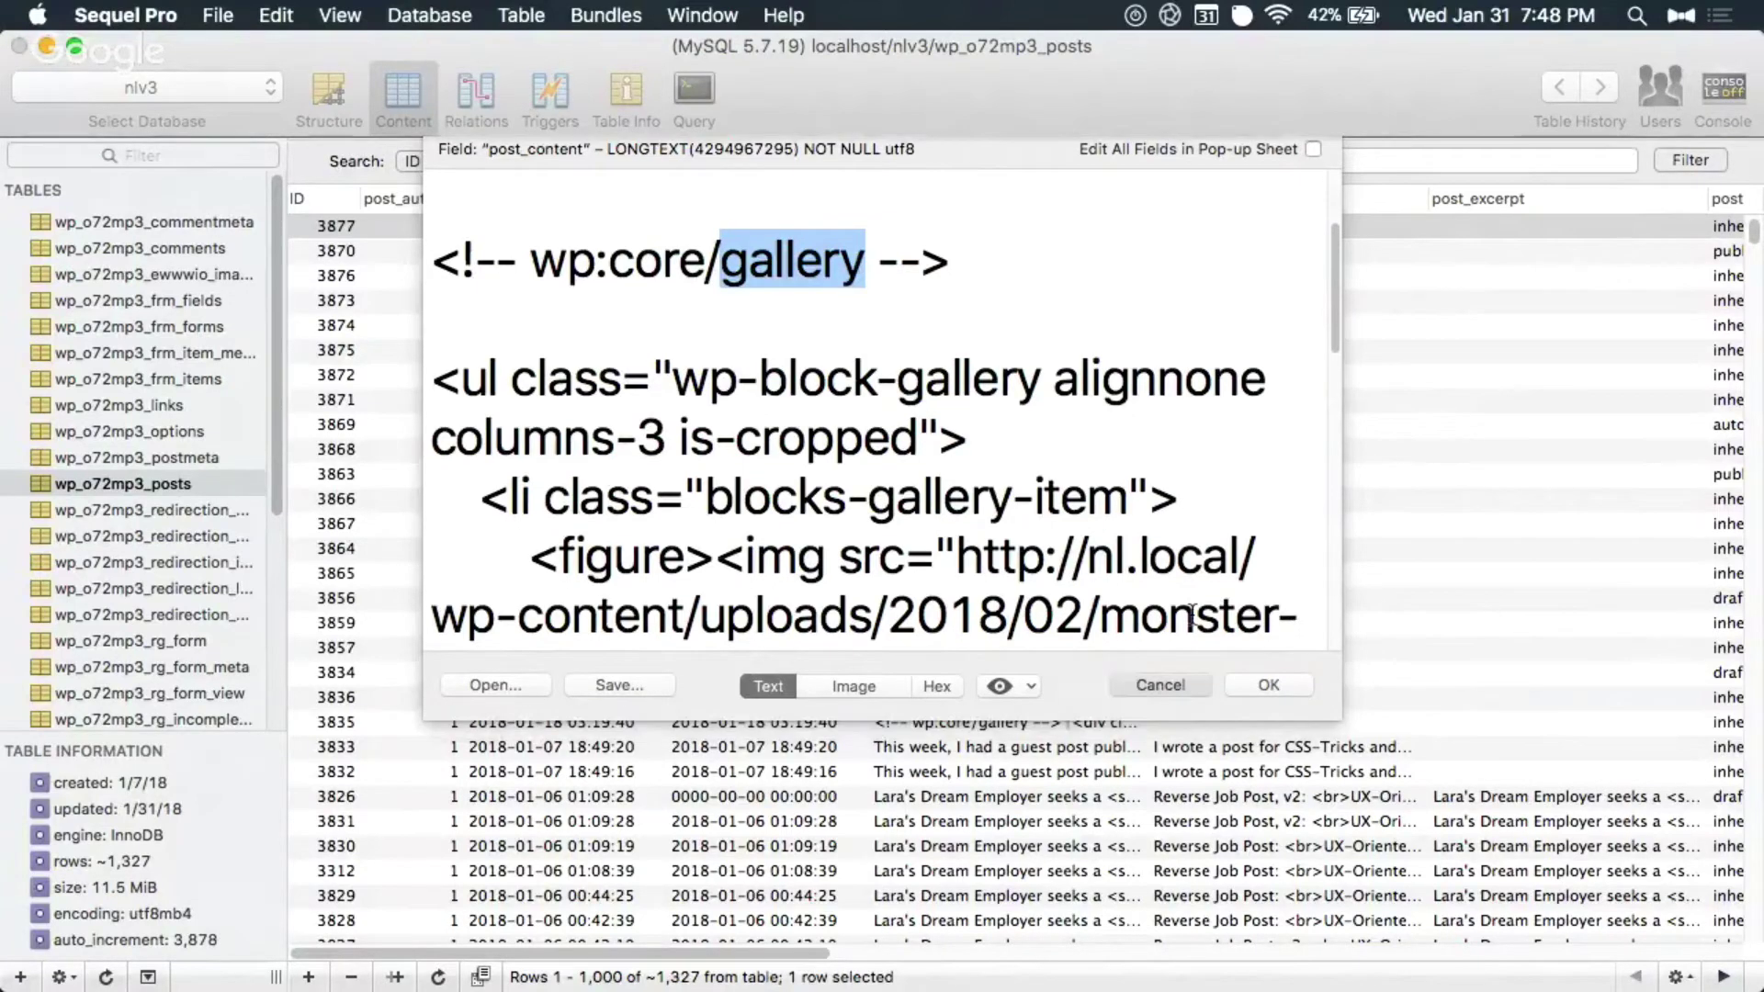
Step: Switch to Visual Studio Code and read guten-talk-notes.md from the "show sequel pro" line through the block demo notes
{"action": "key", "text": "super+Tab"}
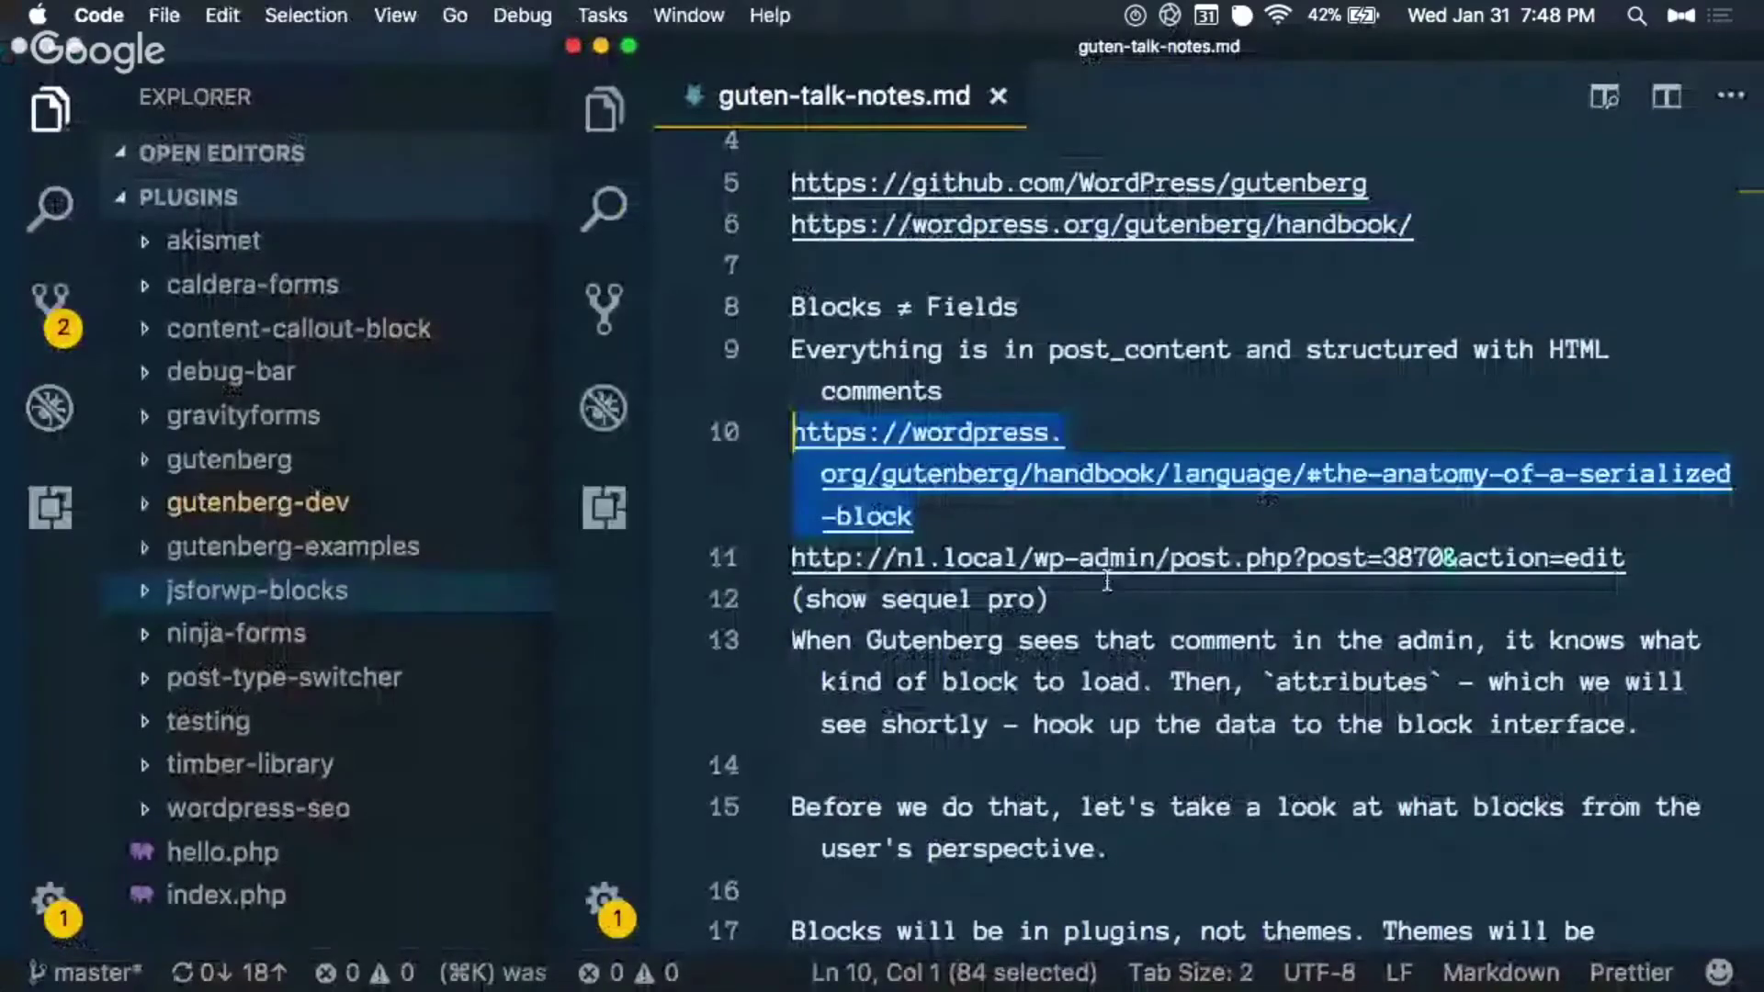
{"action": "left_click", "coordinate": [1246, 562]}
{"action": "left_click", "coordinate": [1246, 592]}
{"action": "scroll", "coordinate": [1188, 418], "scroll_direction": "down", "scroll_amount": 5}
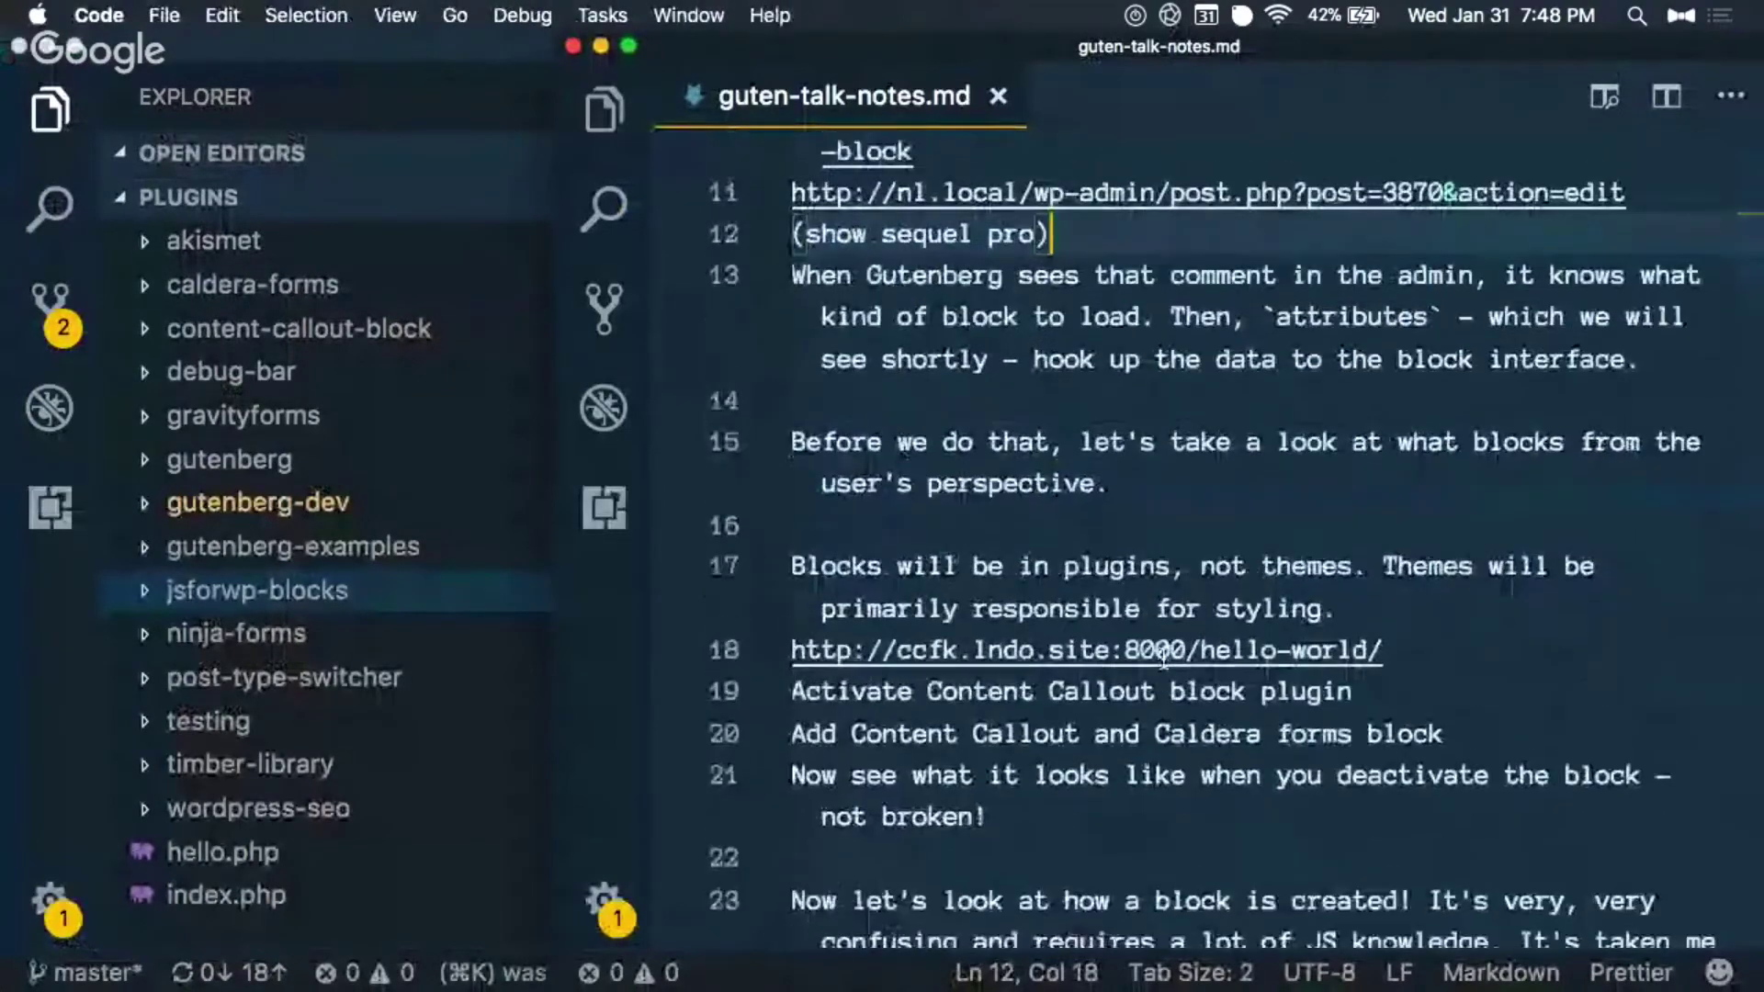
{"action": "scroll", "coordinate": [1188, 418], "scroll_direction": "down", "scroll_amount": 3}
{"action": "scroll", "coordinate": [1191, 411], "scroll_direction": "up", "scroll_amount": 1}
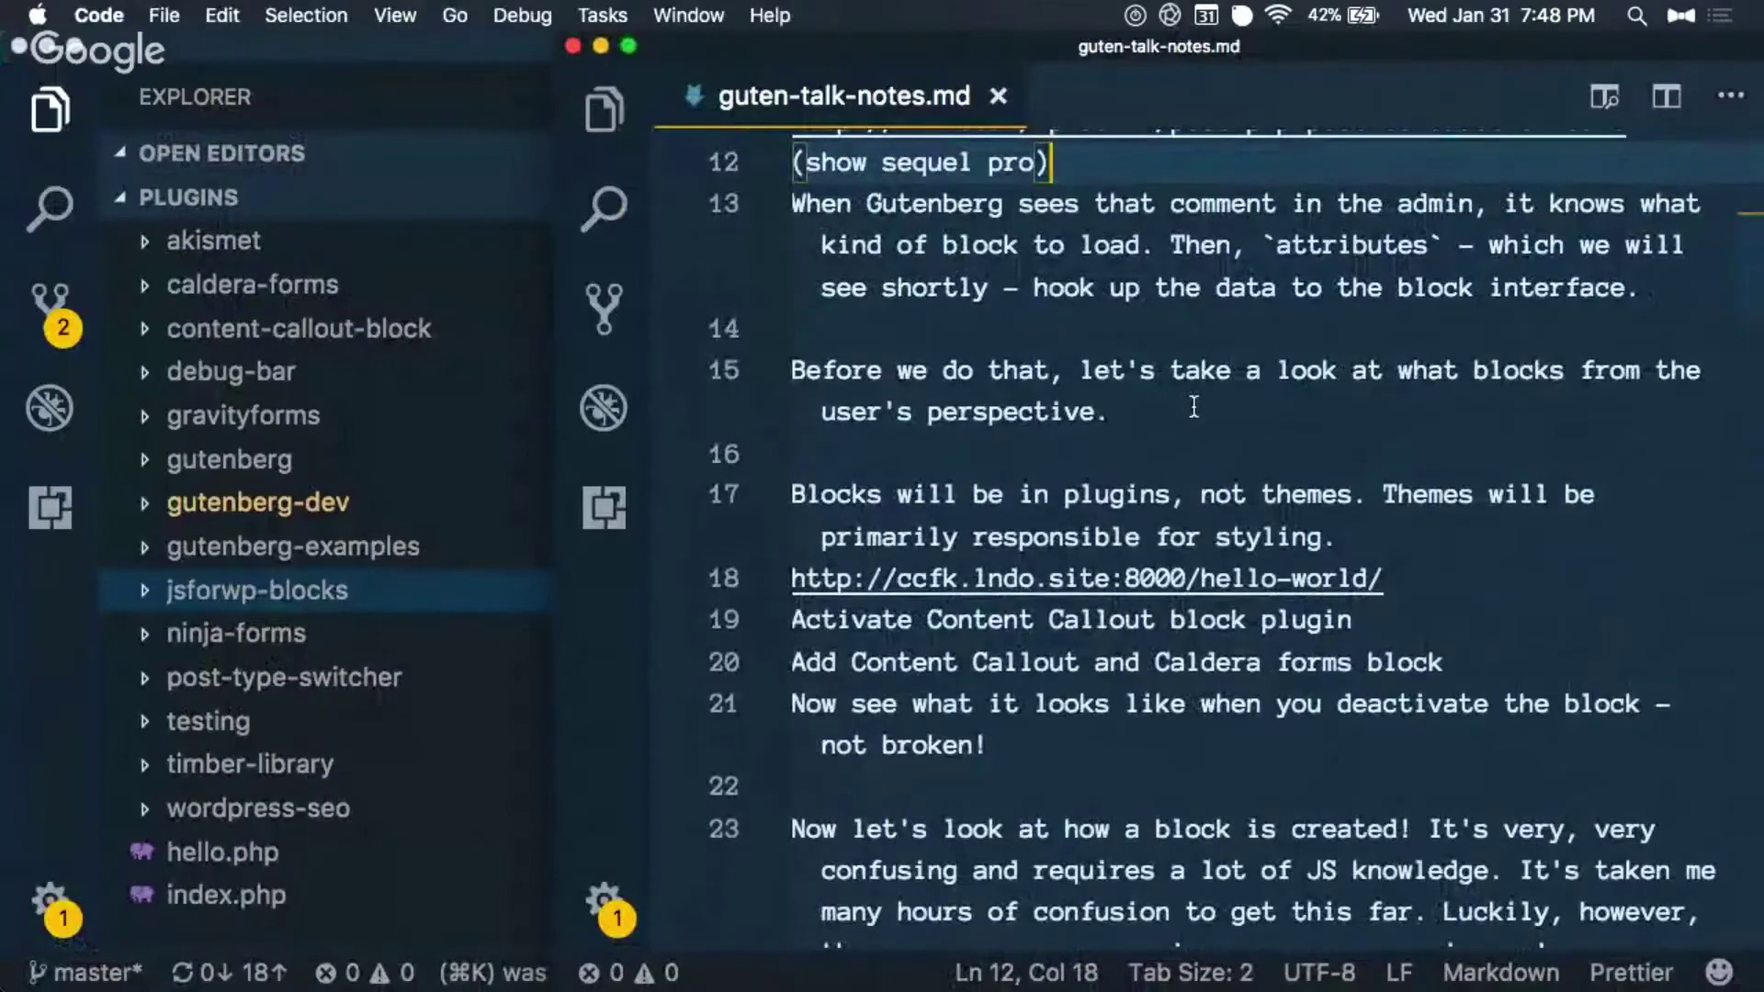
Step: Switch to Chrome's Donate page editor and look over its content, selecting the title and the first paragraph block
{"action": "key", "text": "super+Tab"}
{"action": "key", "text": "super+Tab"}
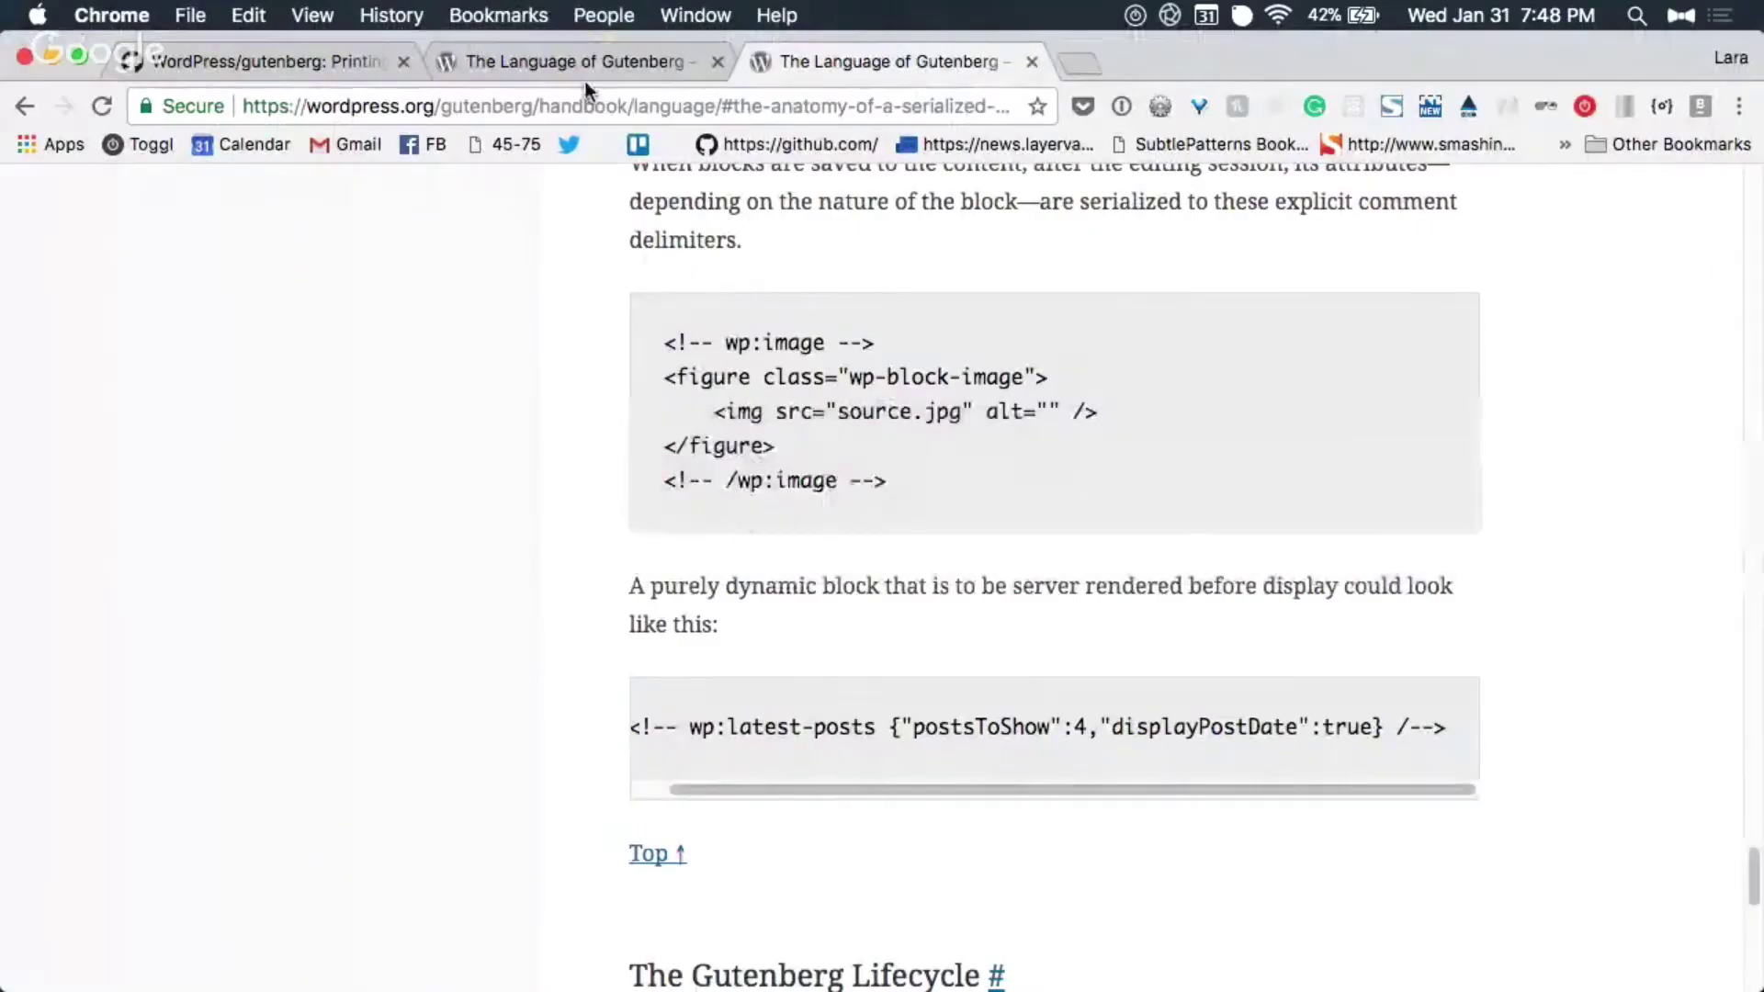
{"action": "key", "text": "super+grave"}
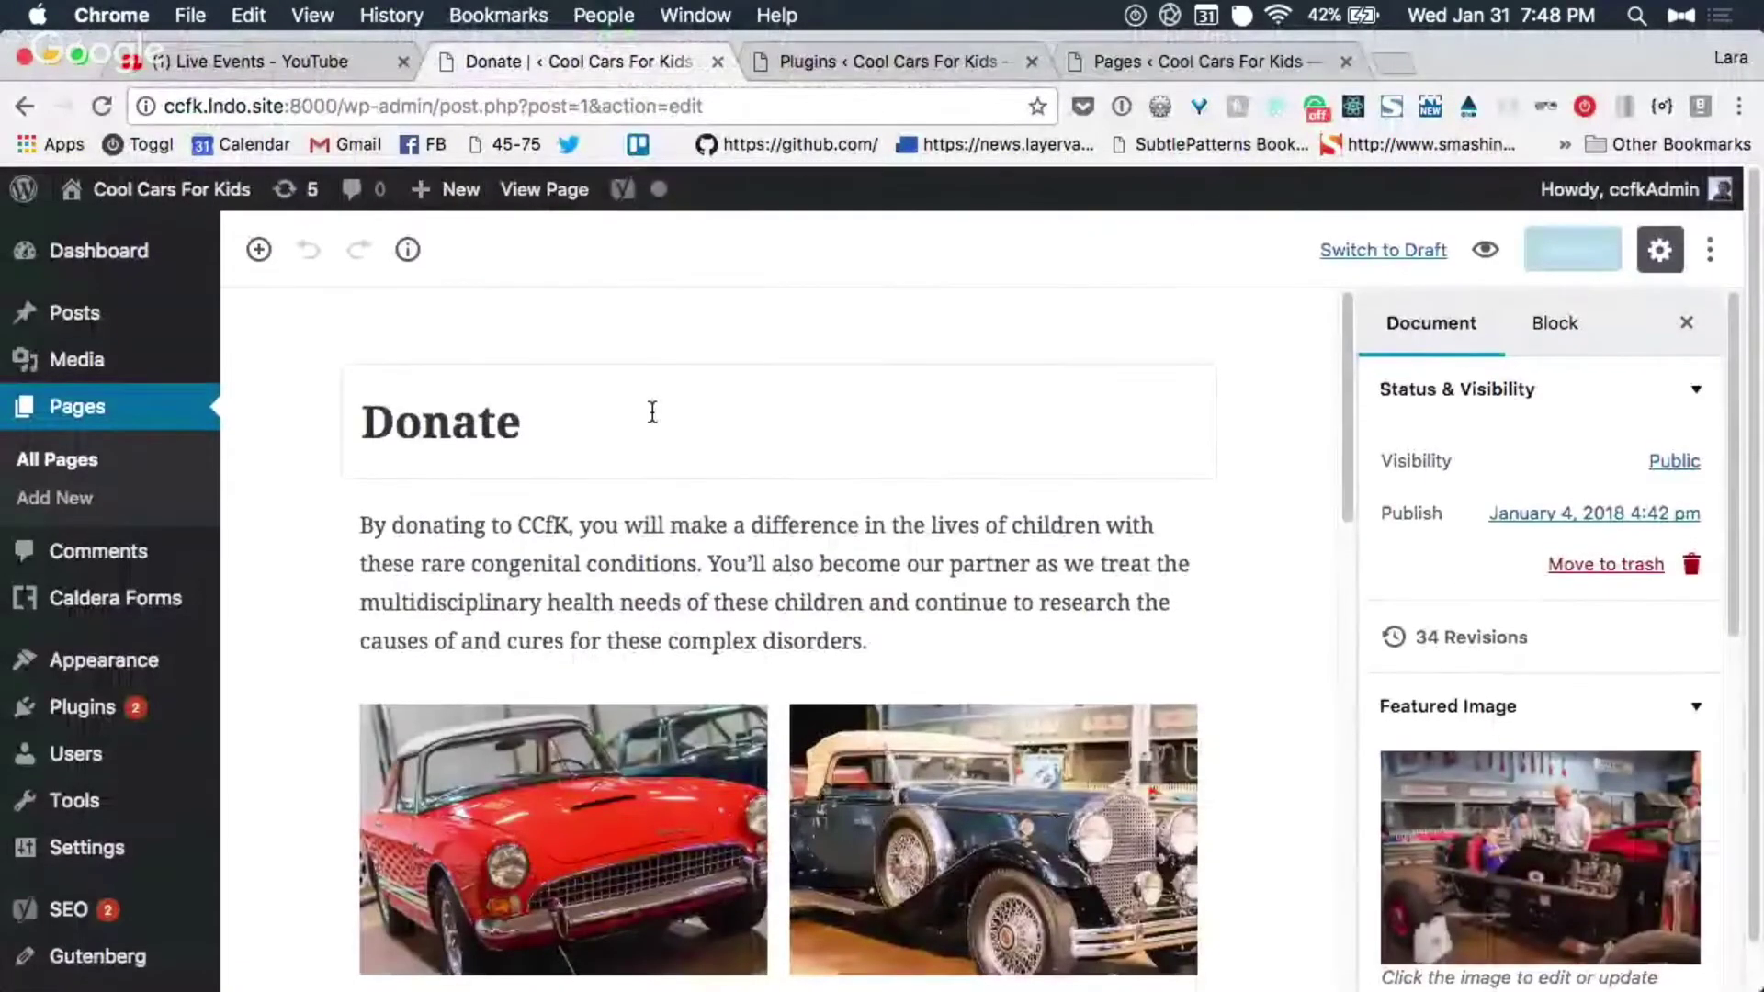
{"action": "scroll", "coordinate": [652, 413], "scroll_direction": "down", "scroll_amount": 8}
{"action": "scroll", "coordinate": [654, 418], "scroll_direction": "up", "scroll_amount": 3}
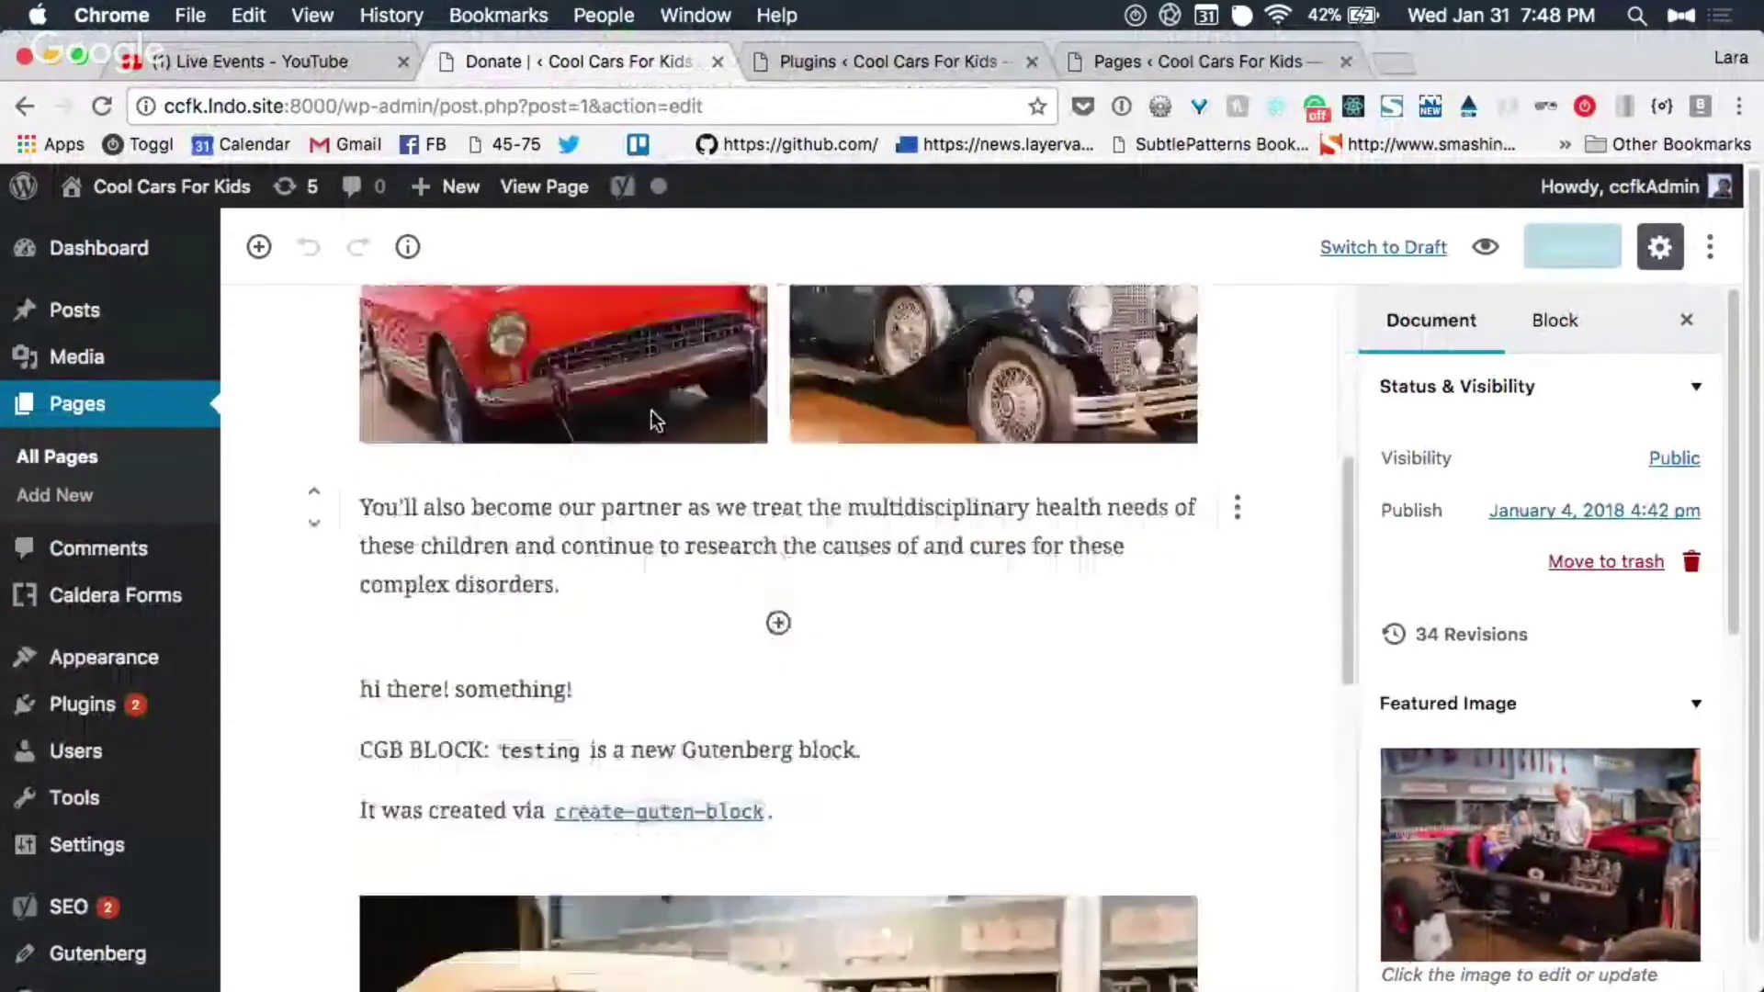
{"action": "scroll", "coordinate": [650, 413], "scroll_direction": "up", "scroll_amount": 6}
{"action": "left_click", "coordinate": [681, 598]}
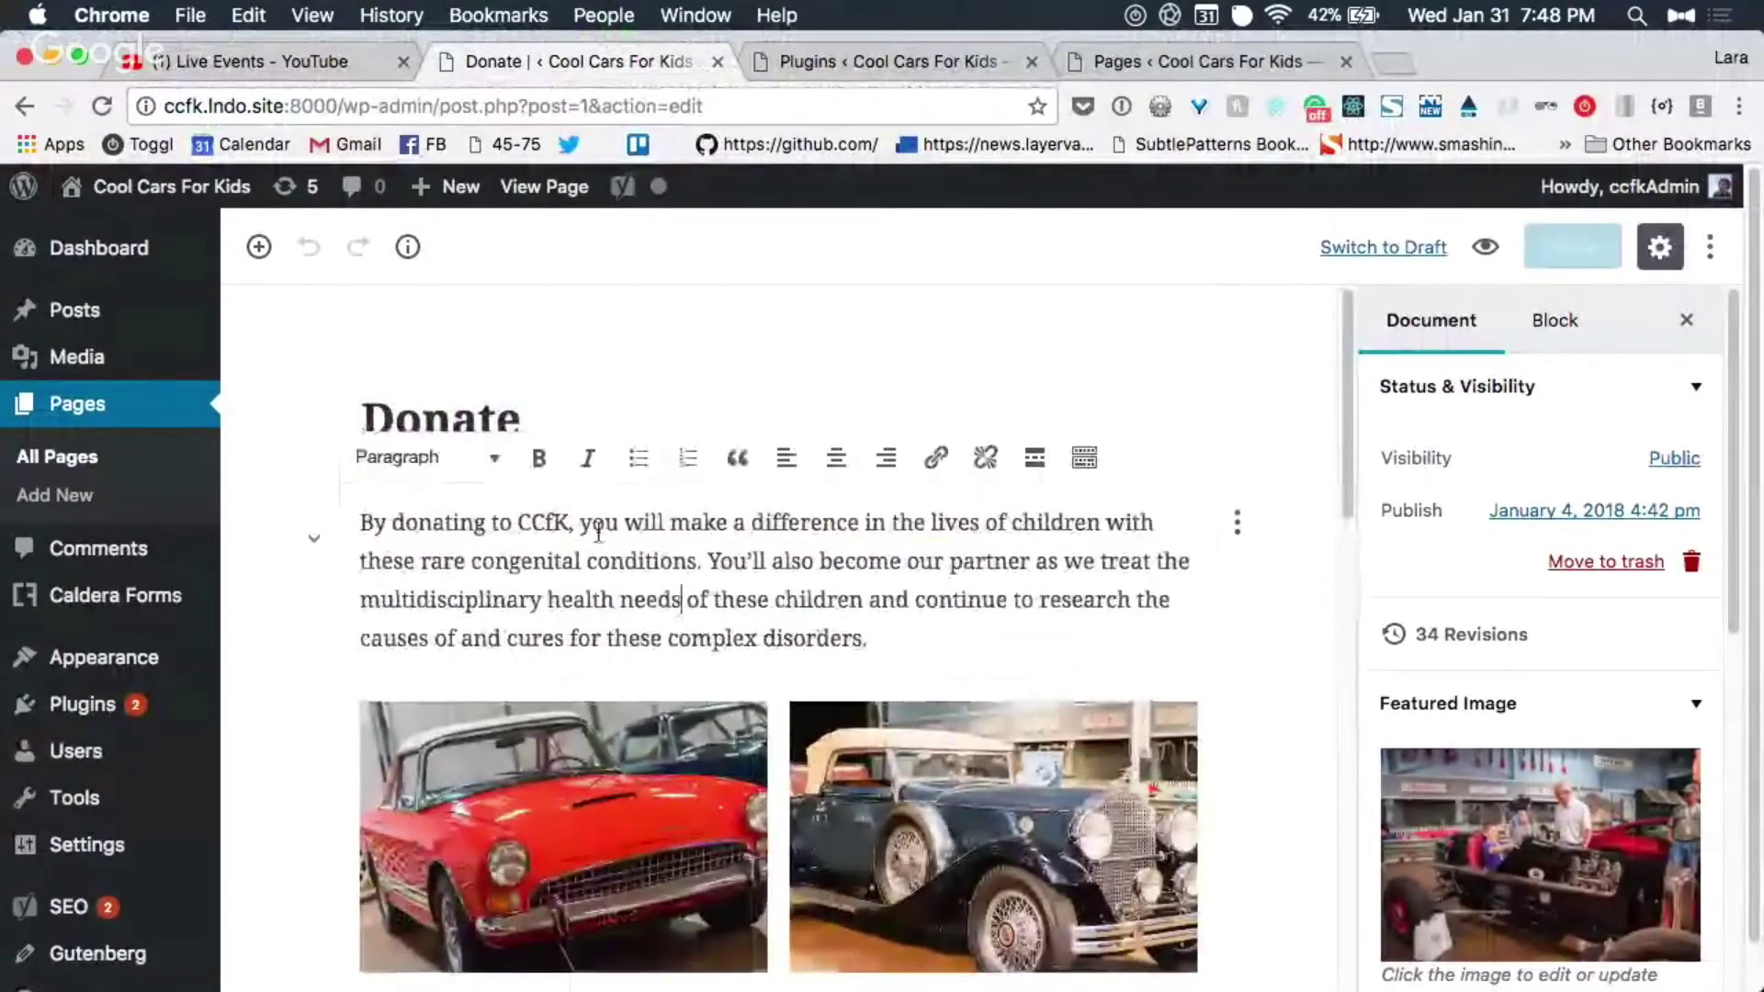
{"action": "left_click", "coordinate": [525, 420]}
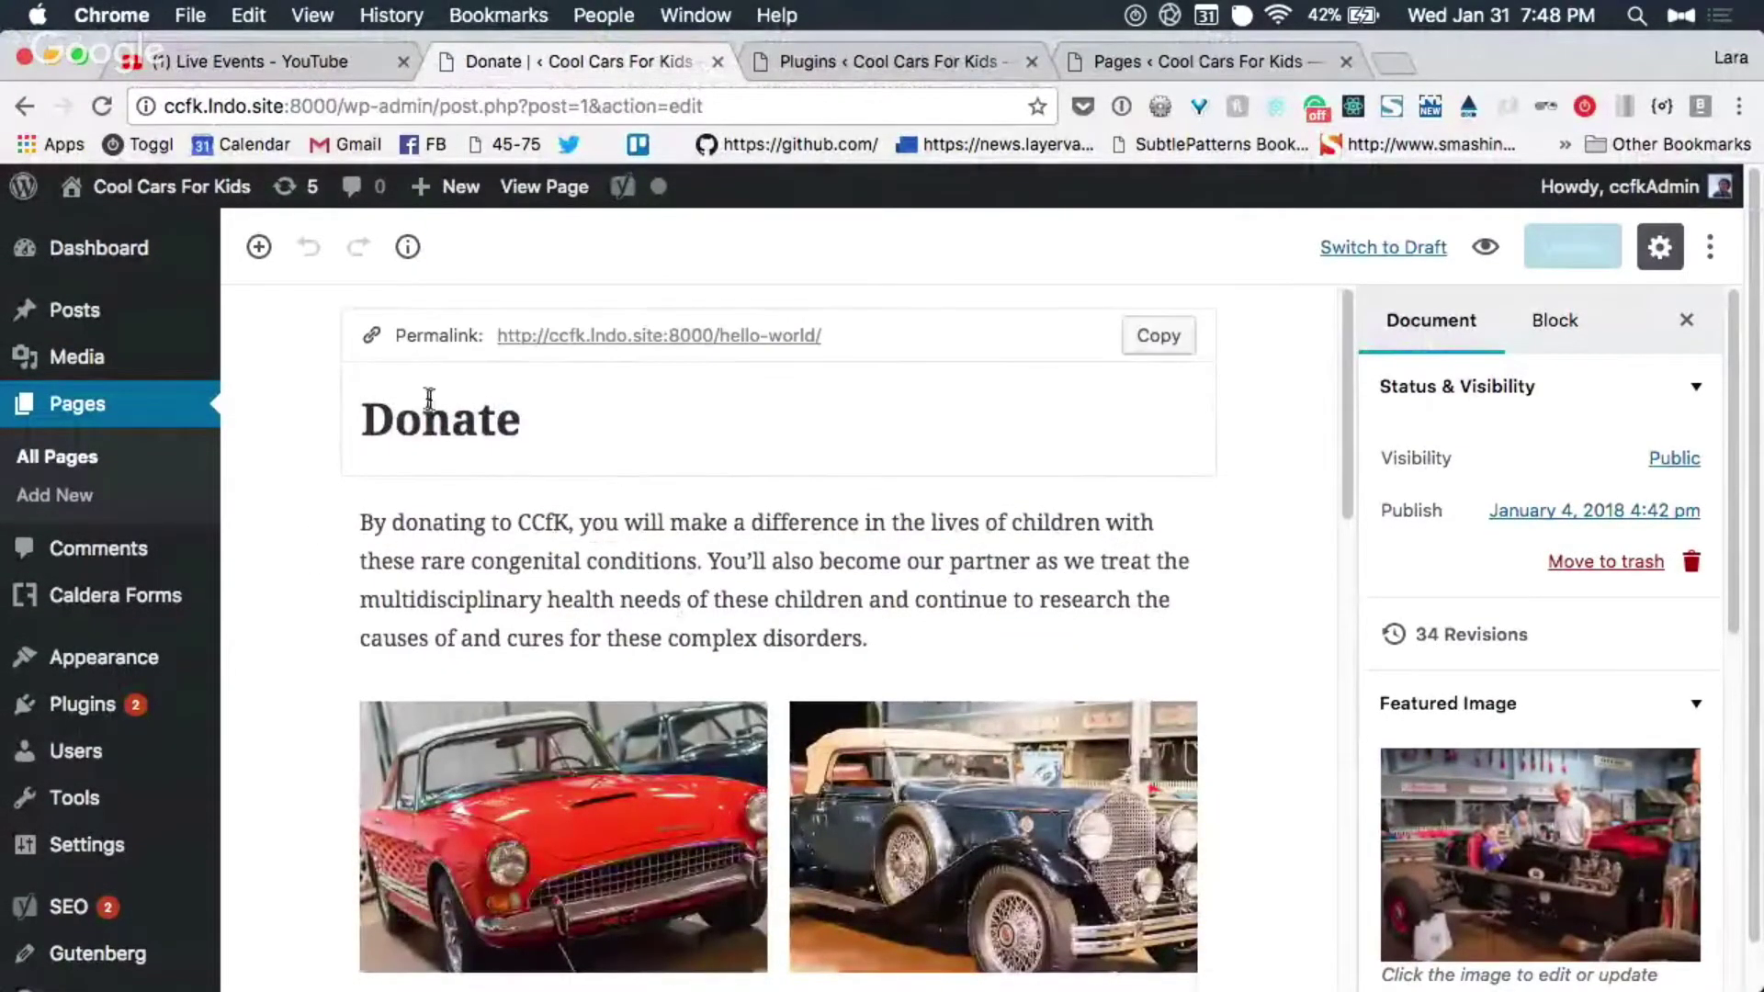
{"action": "left_click", "coordinate": [557, 520]}
{"action": "scroll", "coordinate": [637, 571], "scroll_direction": "down", "scroll_amount": 3}
{"action": "scroll", "coordinate": [637, 572], "scroll_direction": "up", "scroll_amount": 2}
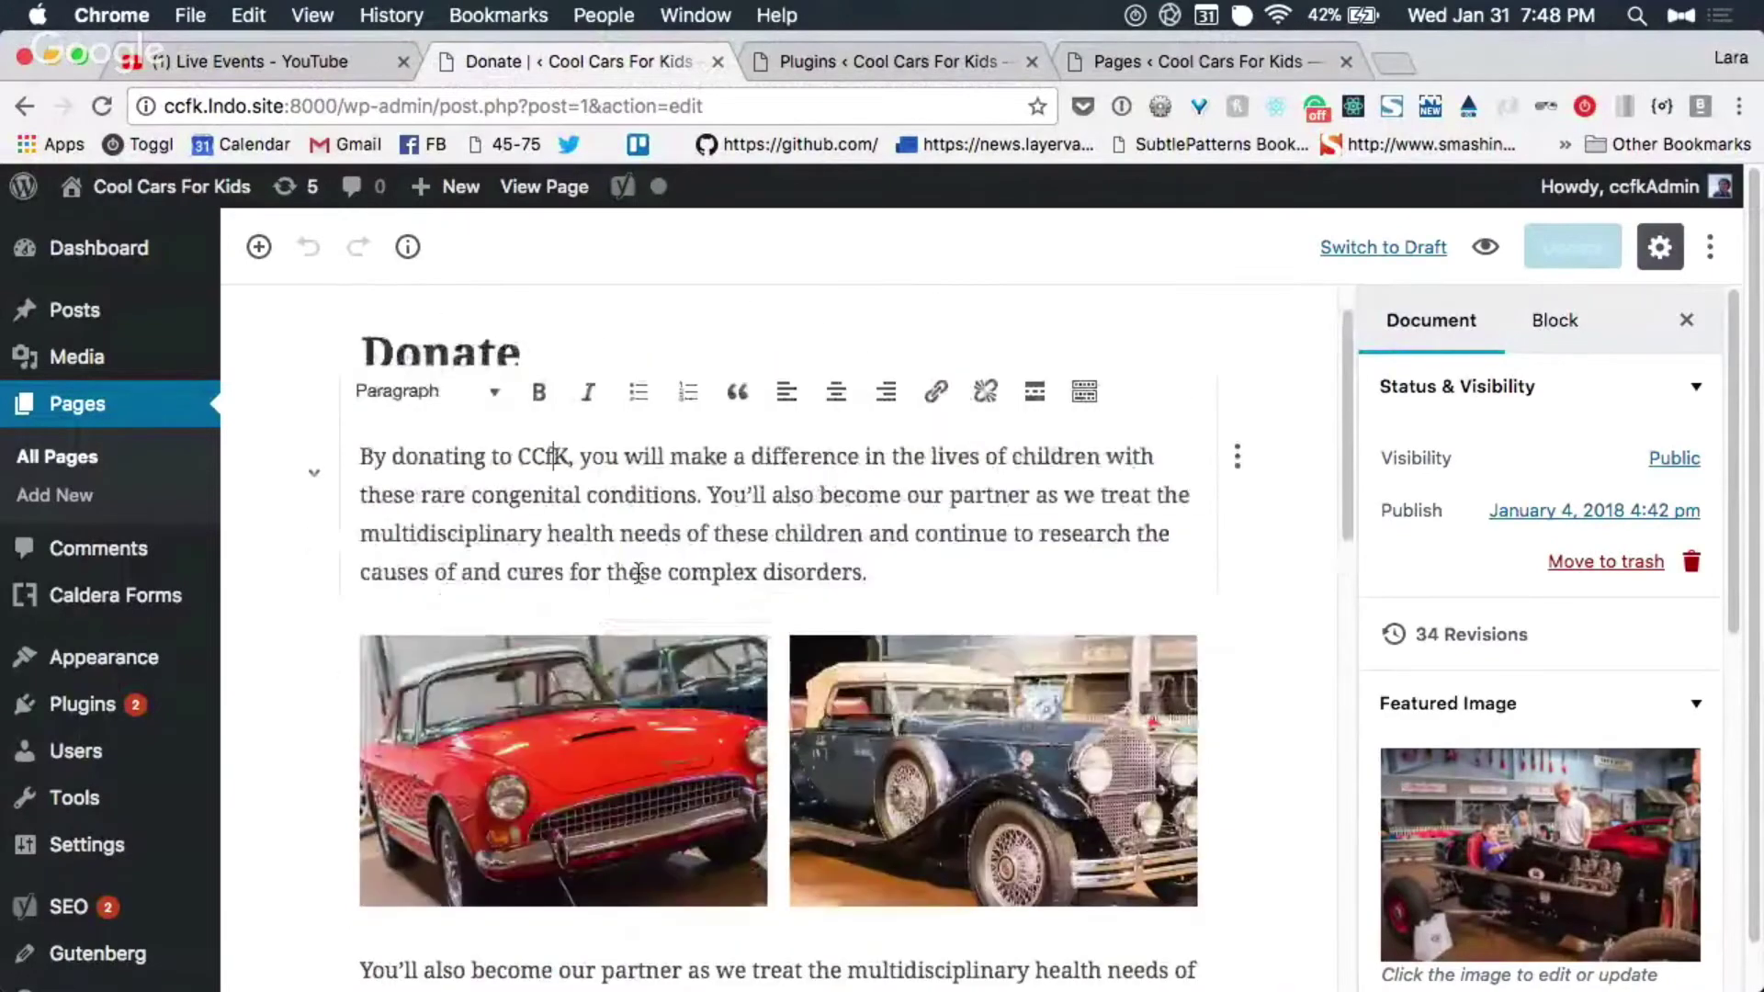
Step: Show the first paragraph block of the Donate page as HTML, and return it to visual editing
{"action": "left_click", "coordinate": [1239, 465]}
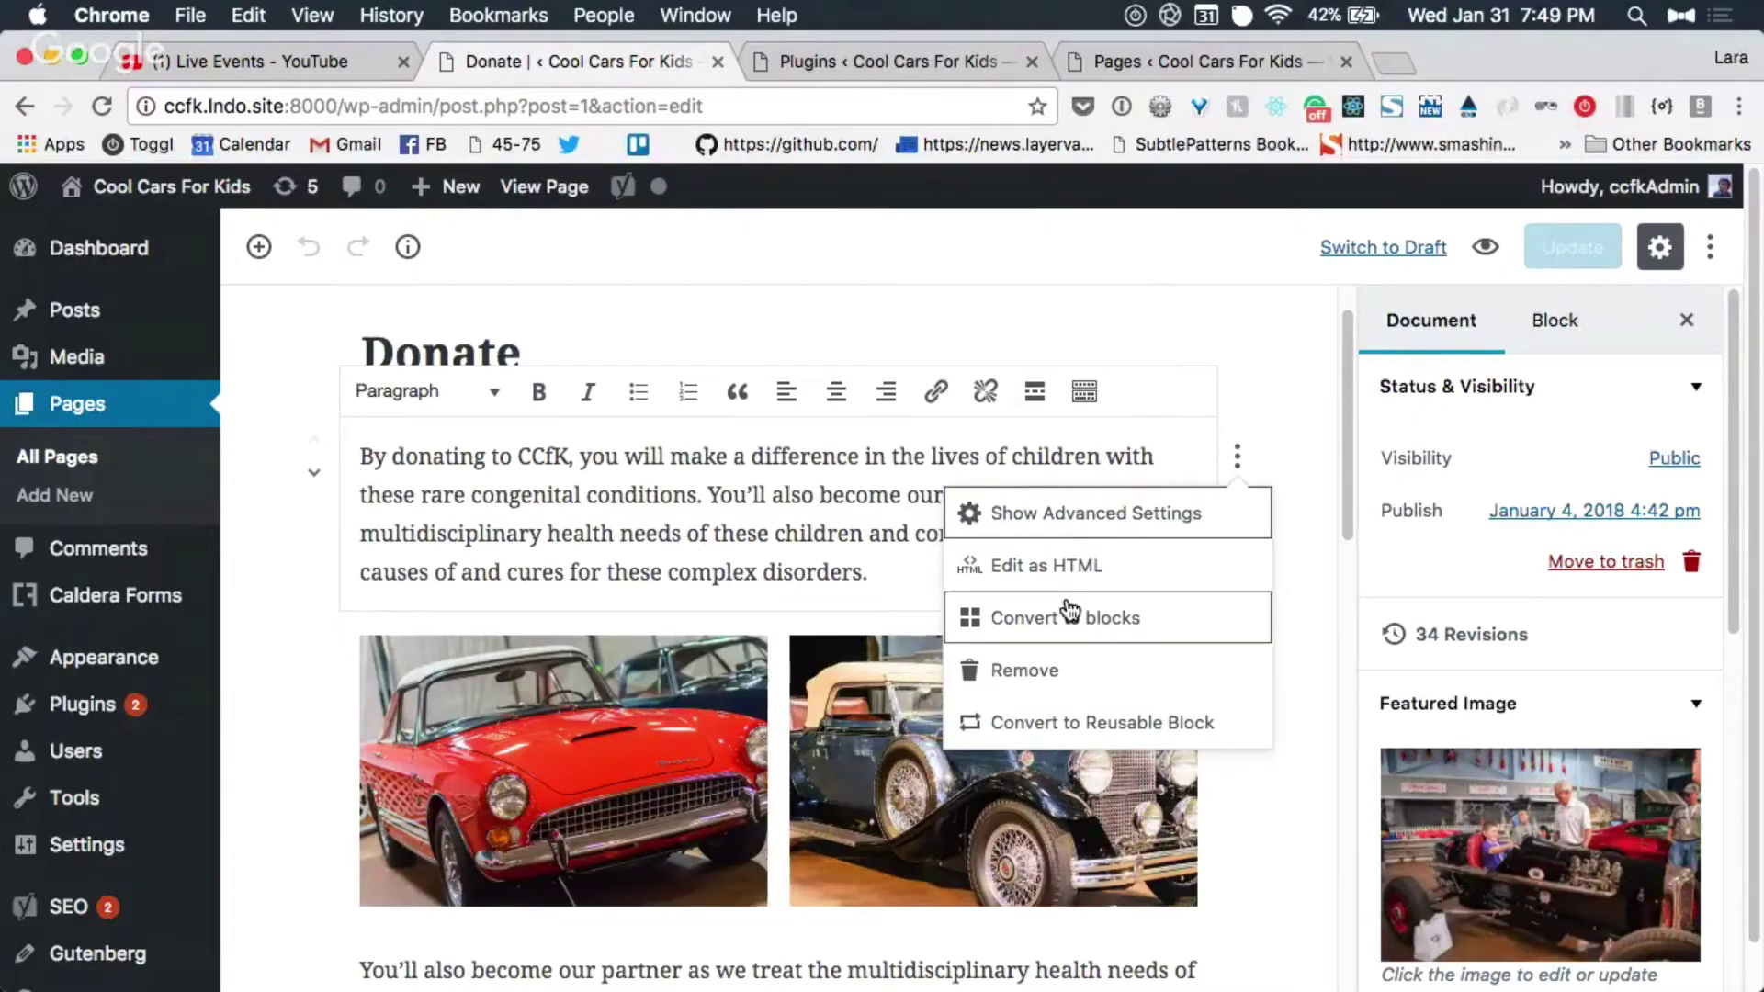
{"action": "left_click", "coordinate": [1114, 571]}
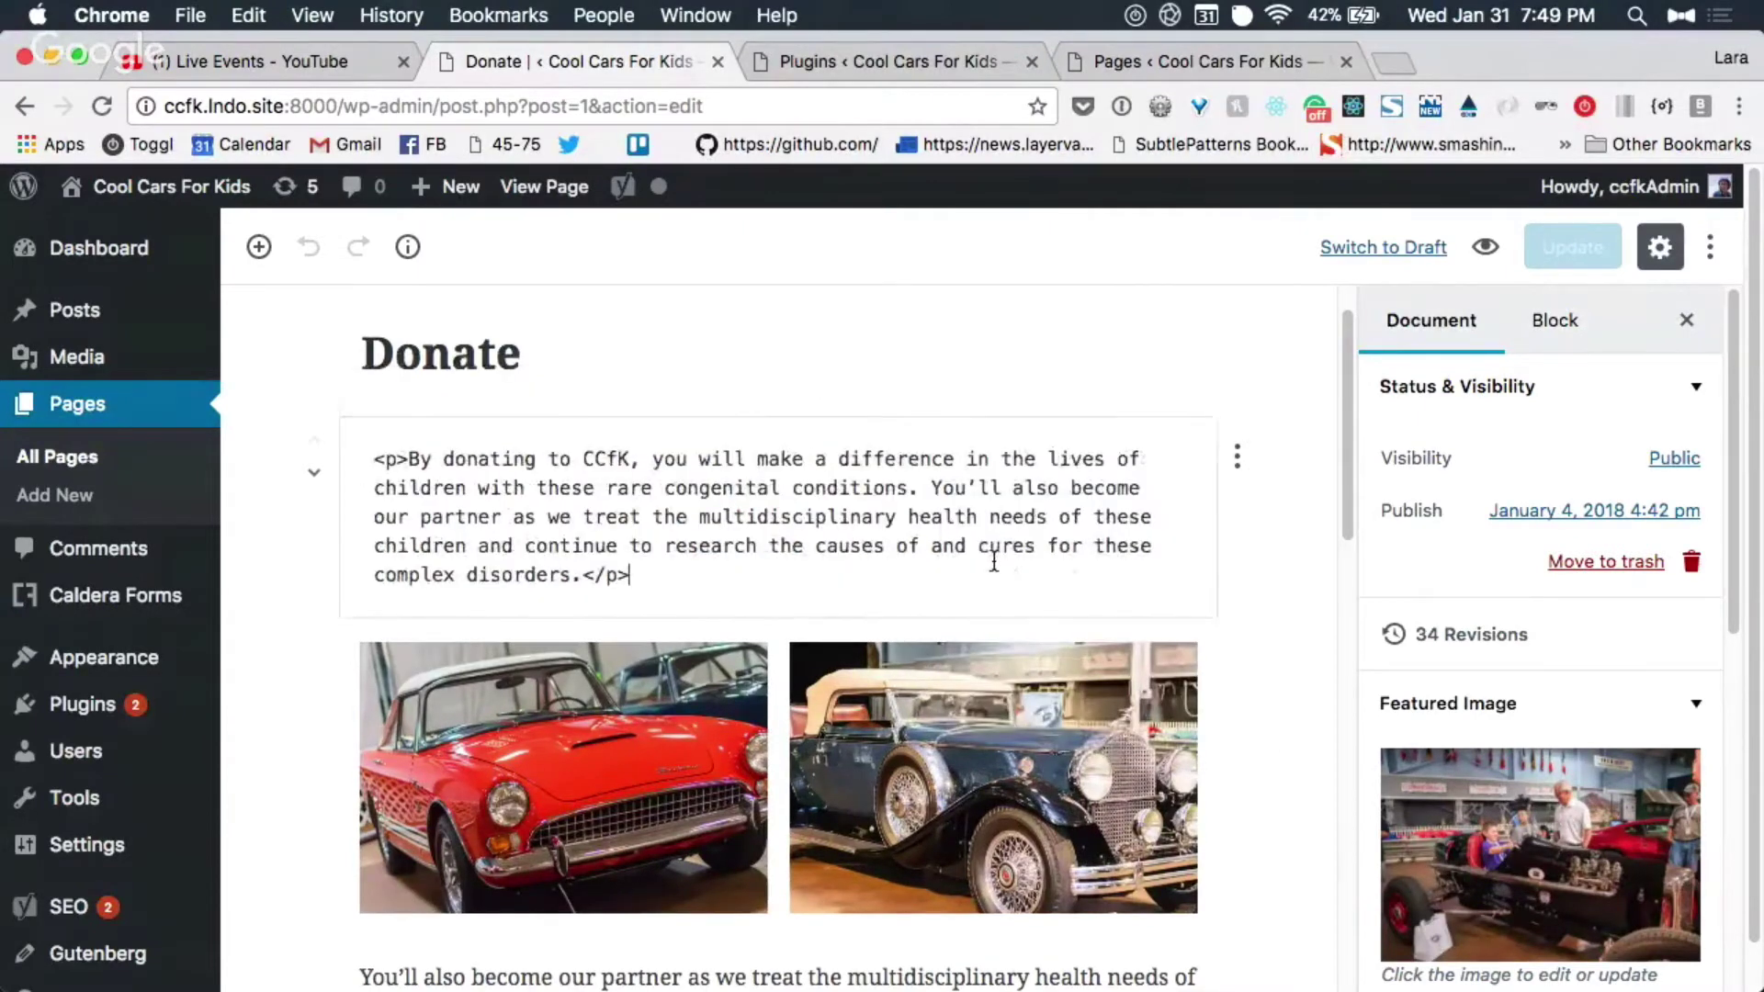
{"action": "scroll", "coordinate": [911, 620], "scroll_direction": "down", "scroll_amount": 1}
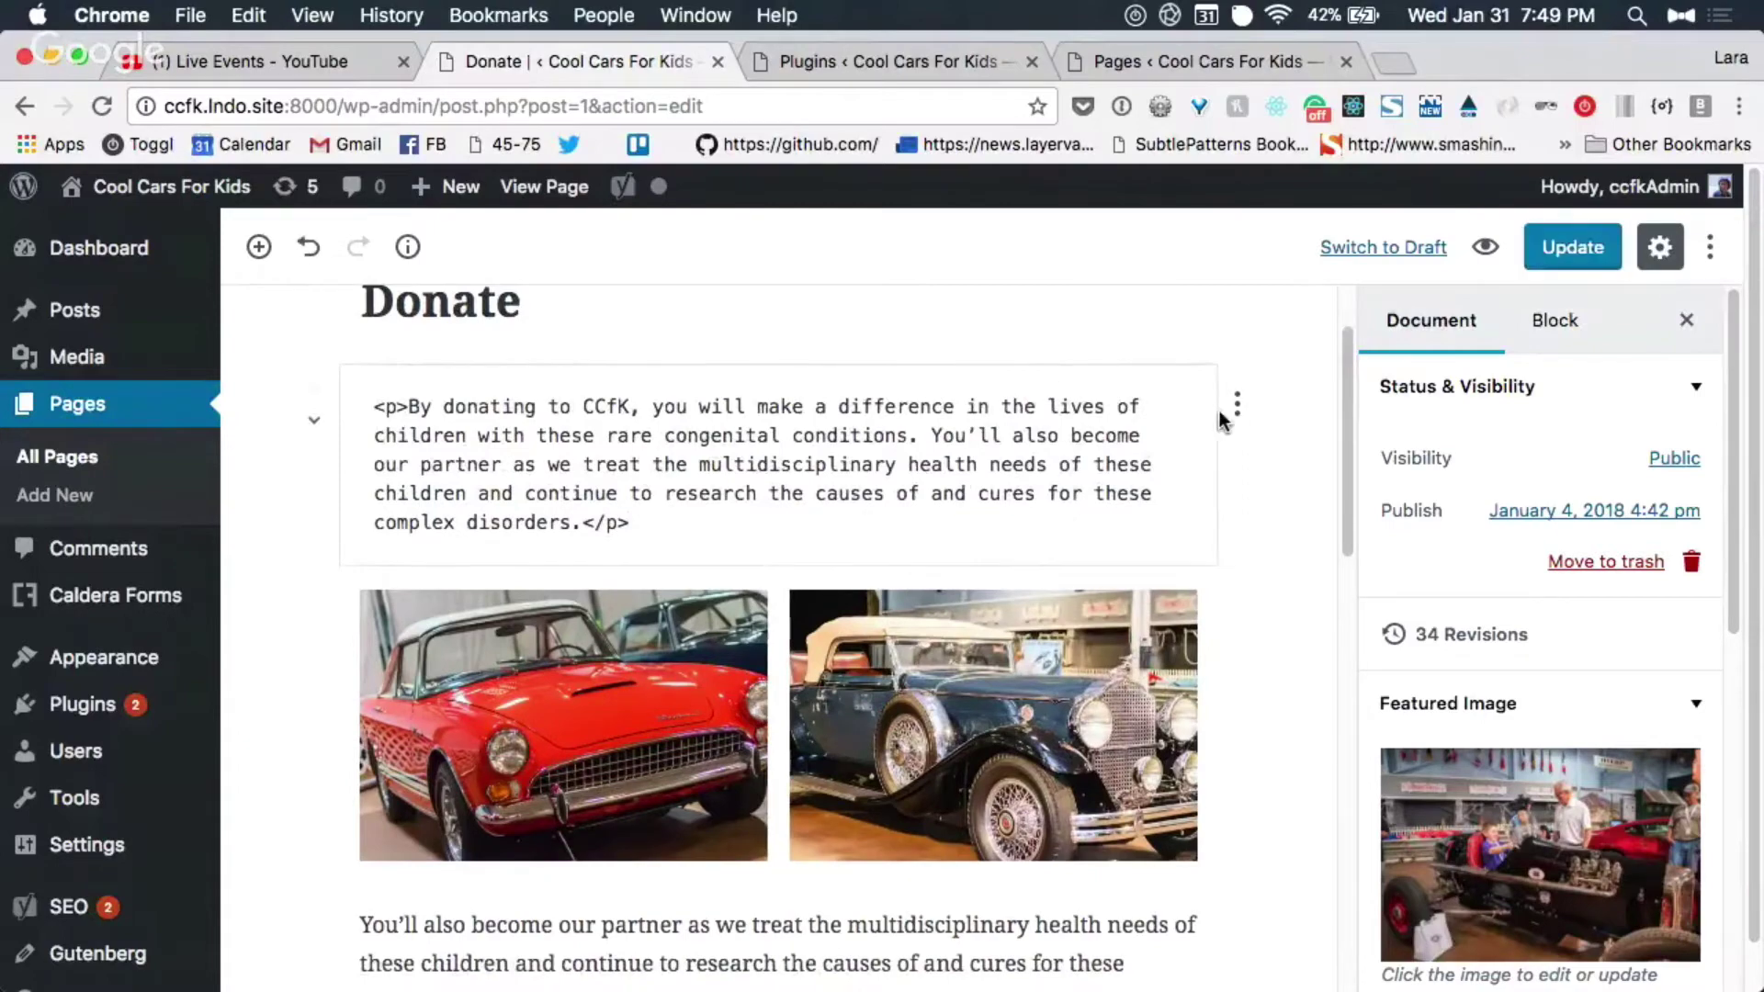
{"action": "left_click", "coordinate": [1236, 404]}
{"action": "left_click", "coordinate": [1089, 520]}
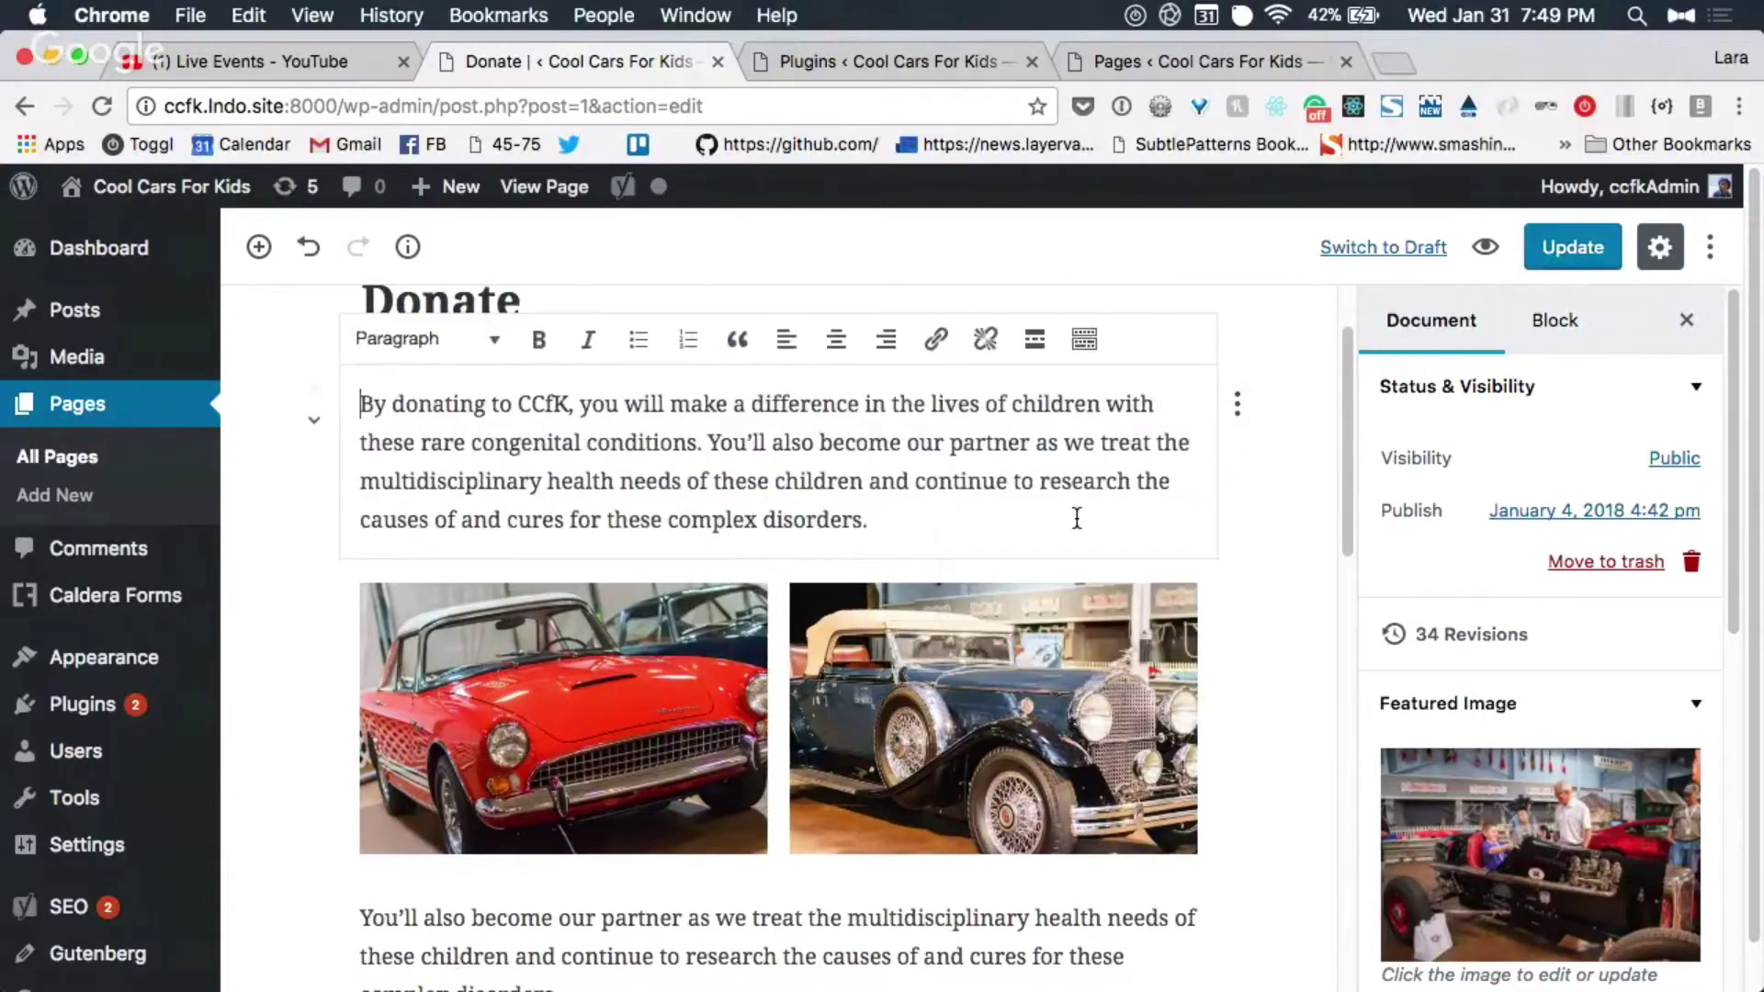
Step: Move the "You'll also become our partner" paragraph block up above the two-car gallery
{"action": "scroll", "coordinate": [1000, 678], "scroll_direction": "down", "scroll_amount": 5}
{"action": "left_click", "coordinate": [536, 579]}
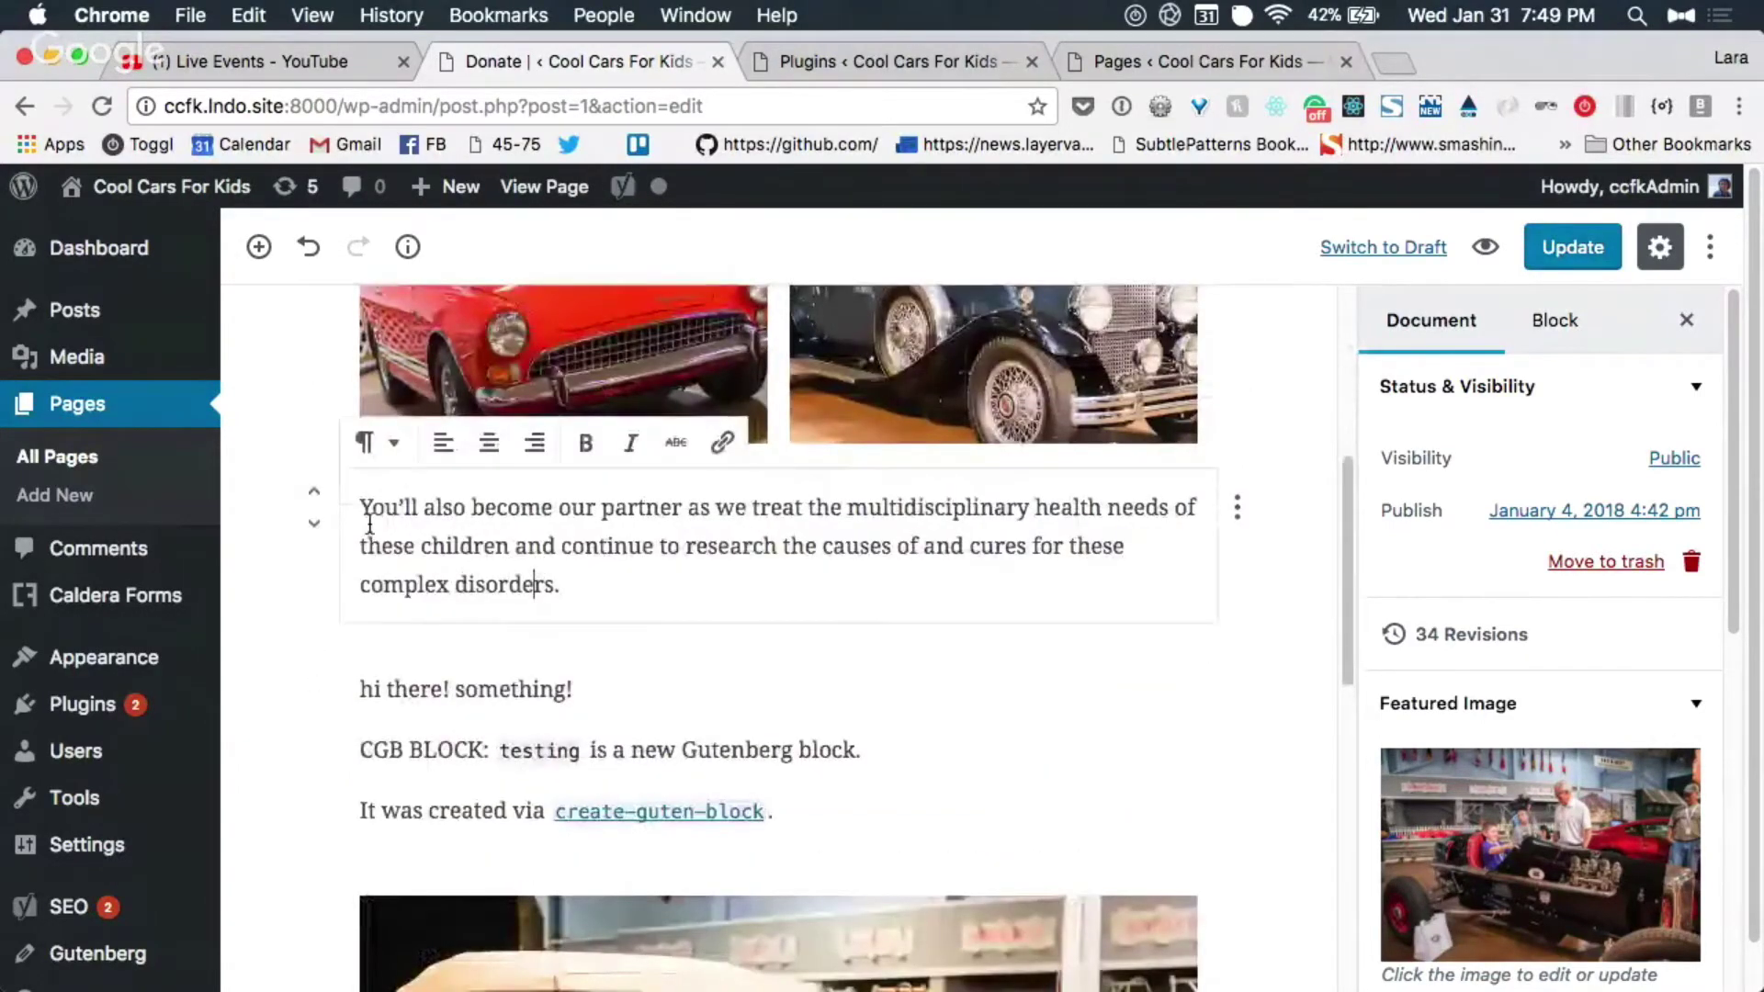
{"action": "left_click", "coordinate": [313, 492]}
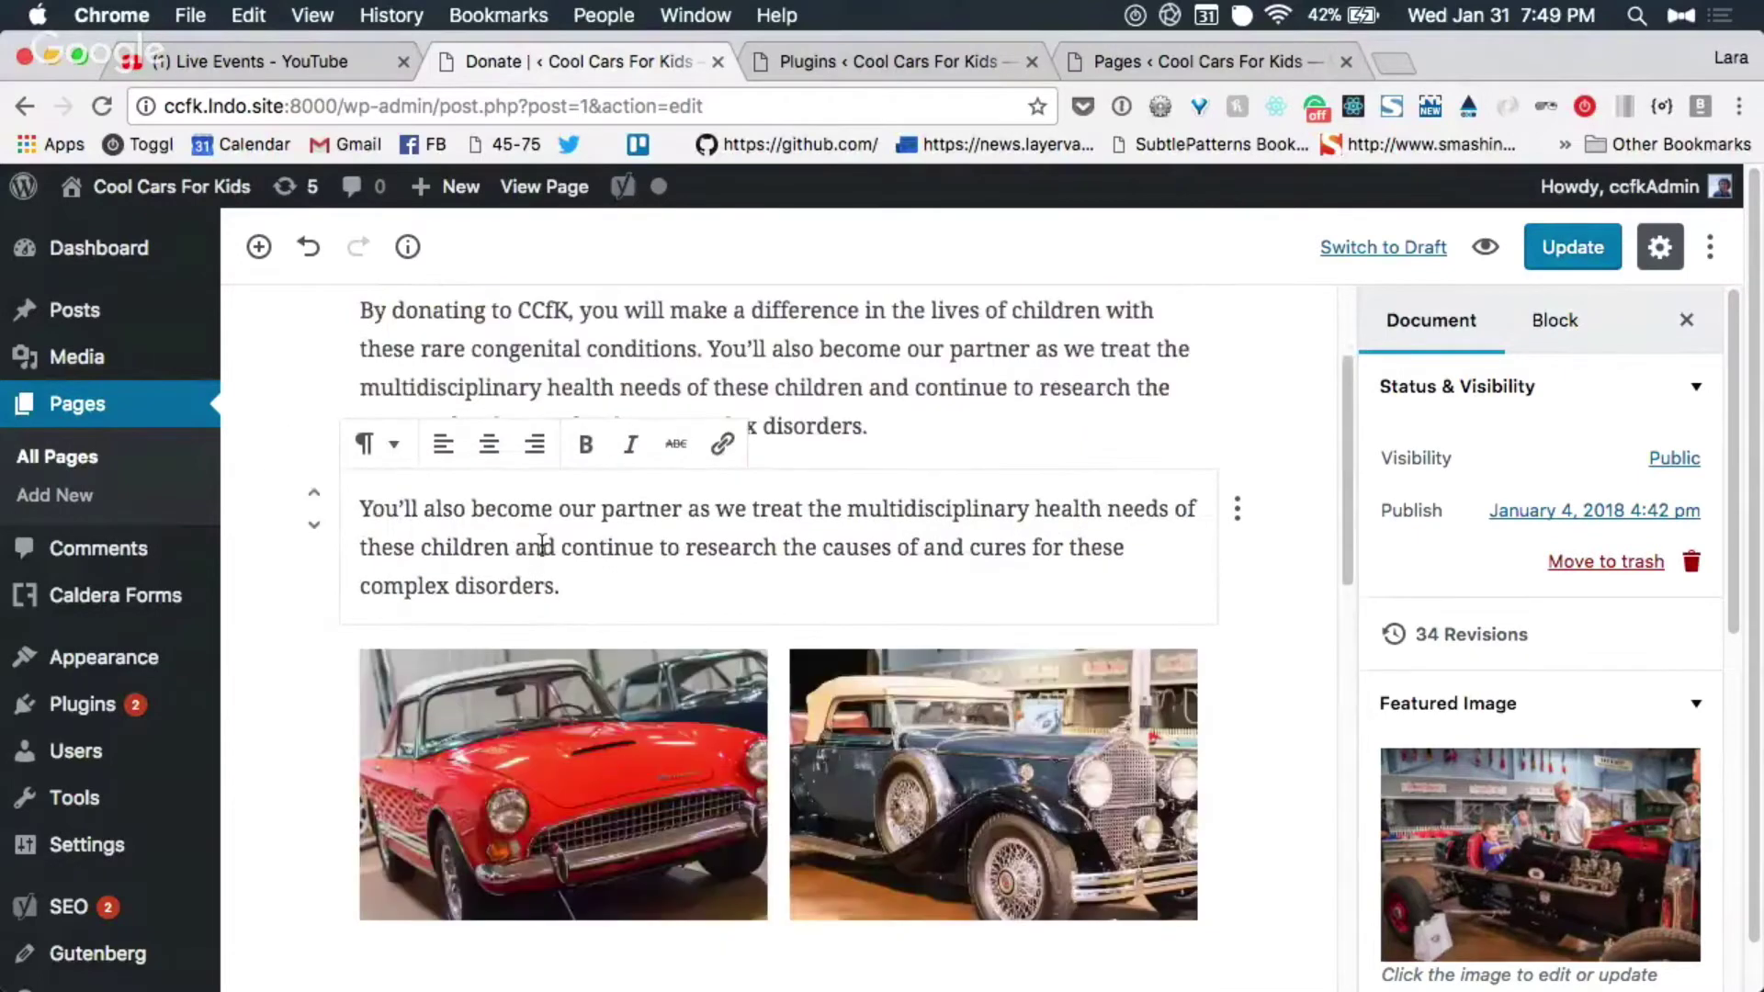
Step: Insert a Shortcode block between the moved paragraph and the car gallery, and remove that empty block
{"action": "scroll", "coordinate": [1236, 537], "scroll_direction": "down", "scroll_amount": 2}
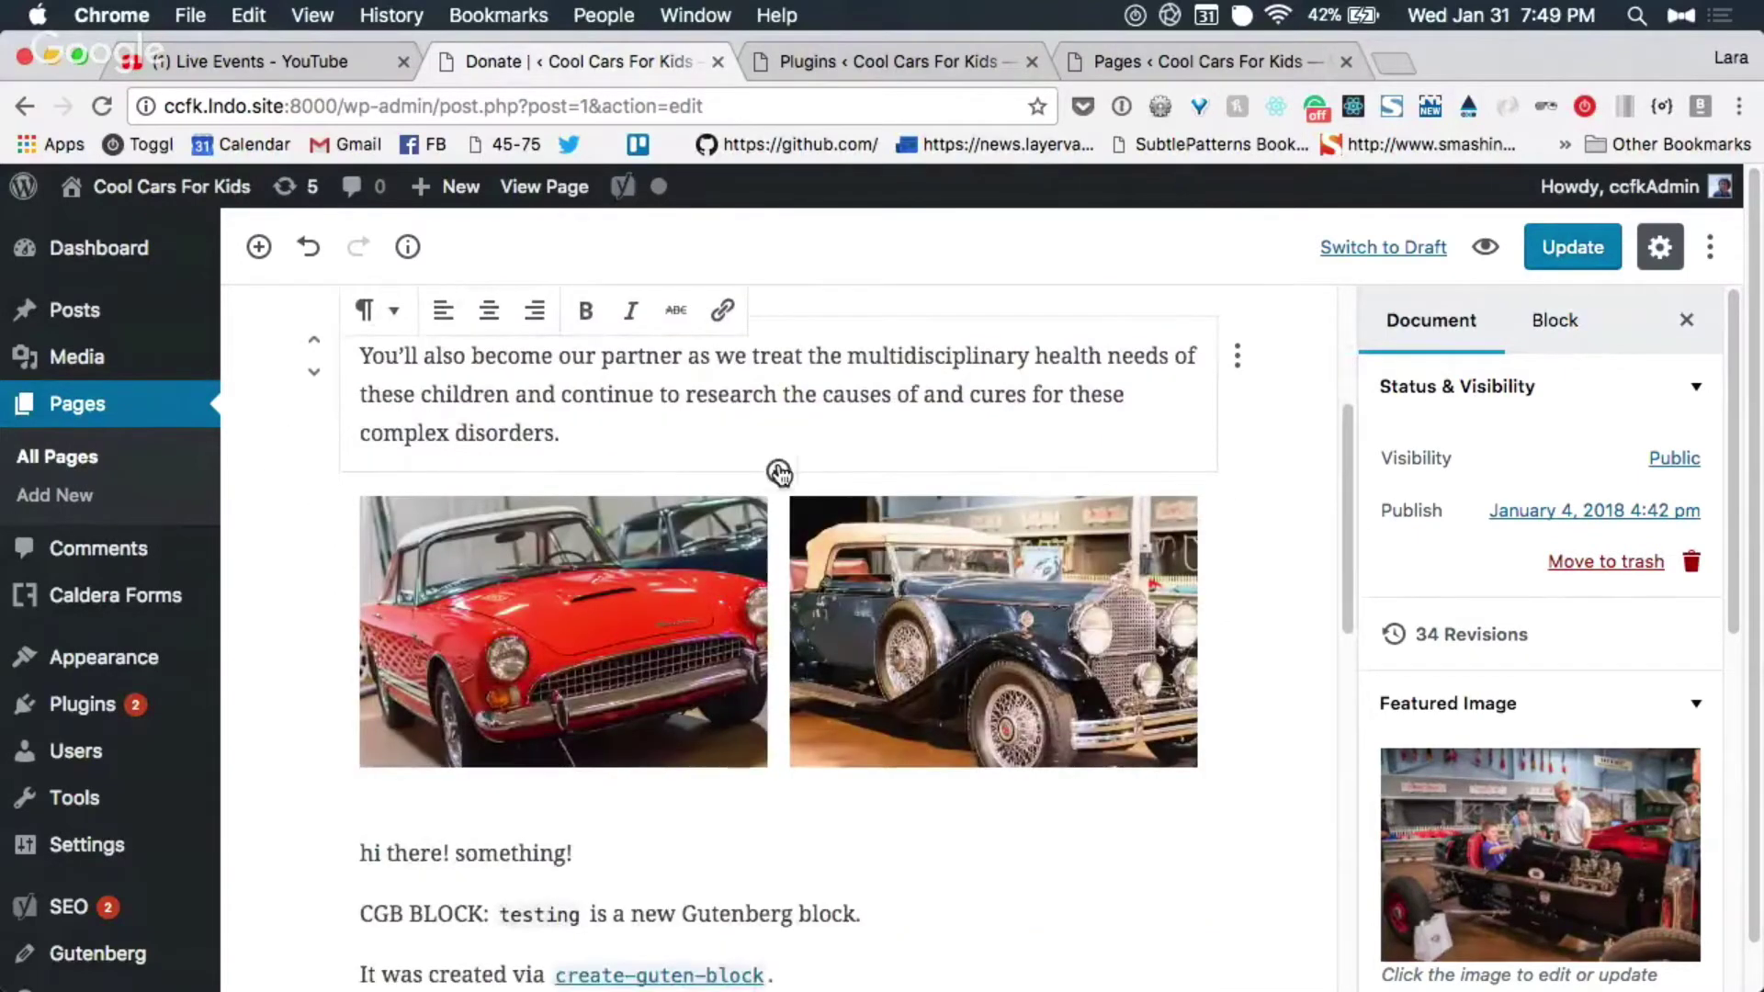
{"action": "left_click", "coordinate": [779, 473]}
{"action": "scroll", "coordinate": [1176, 633], "scroll_direction": "down", "scroll_amount": 3}
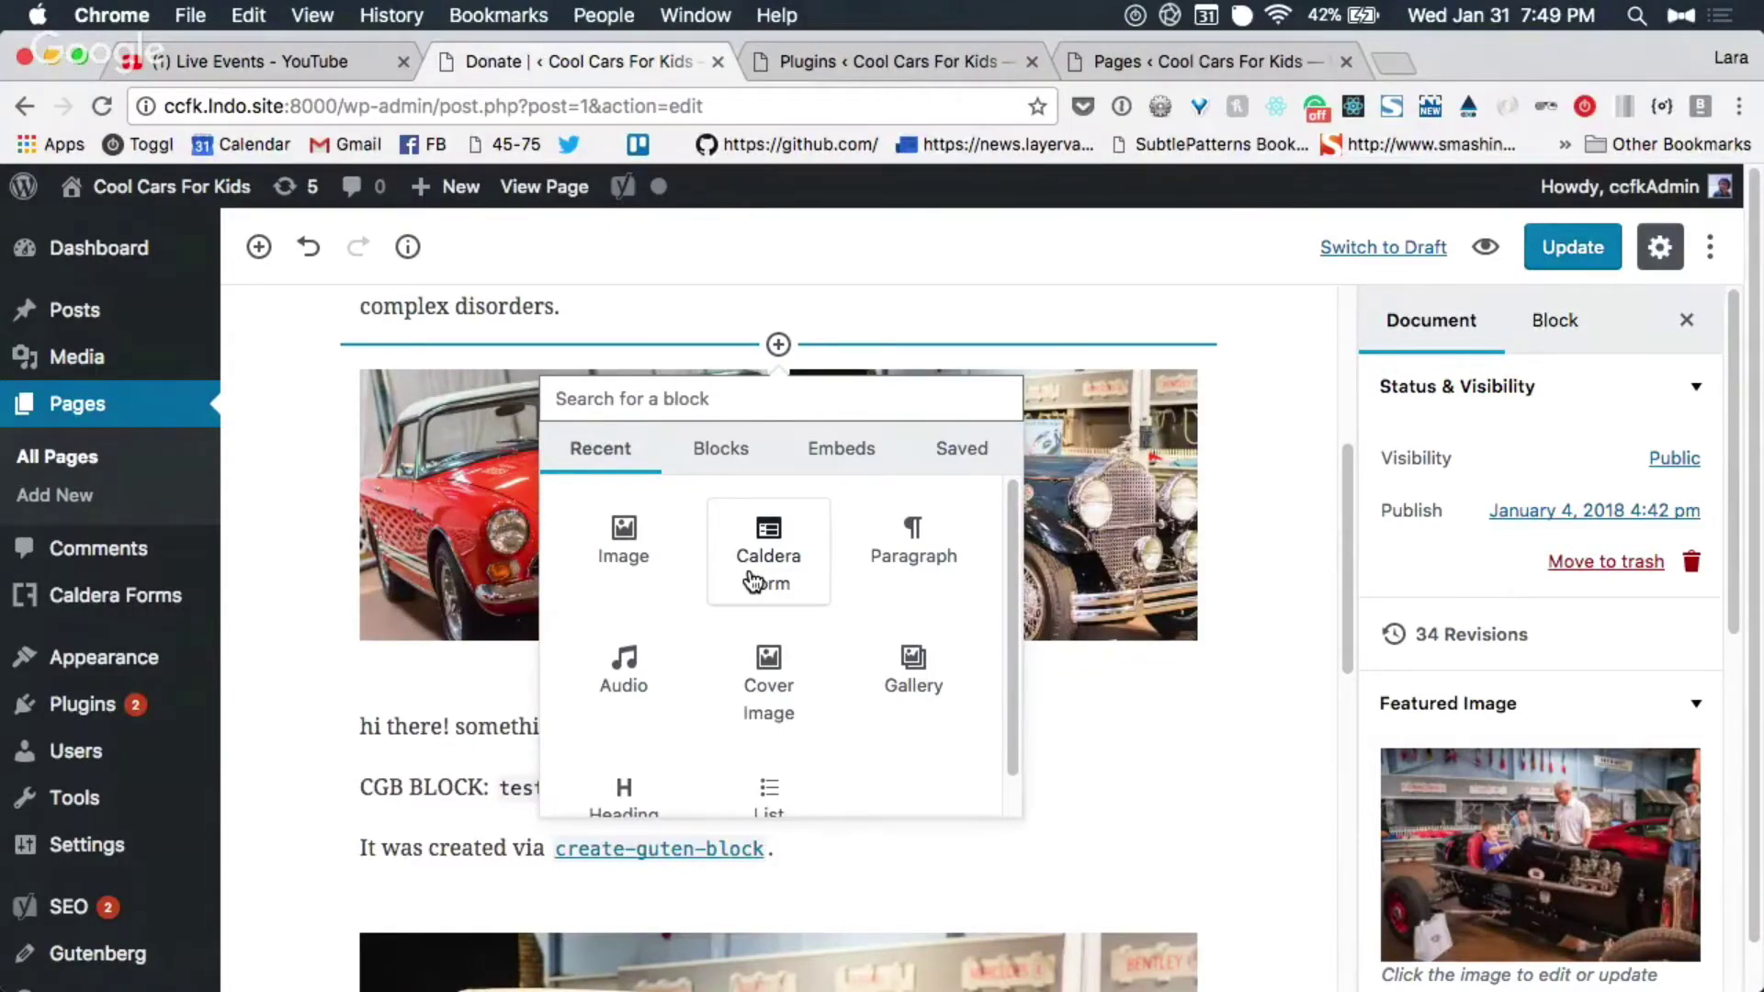
{"action": "type", "text": "short"}
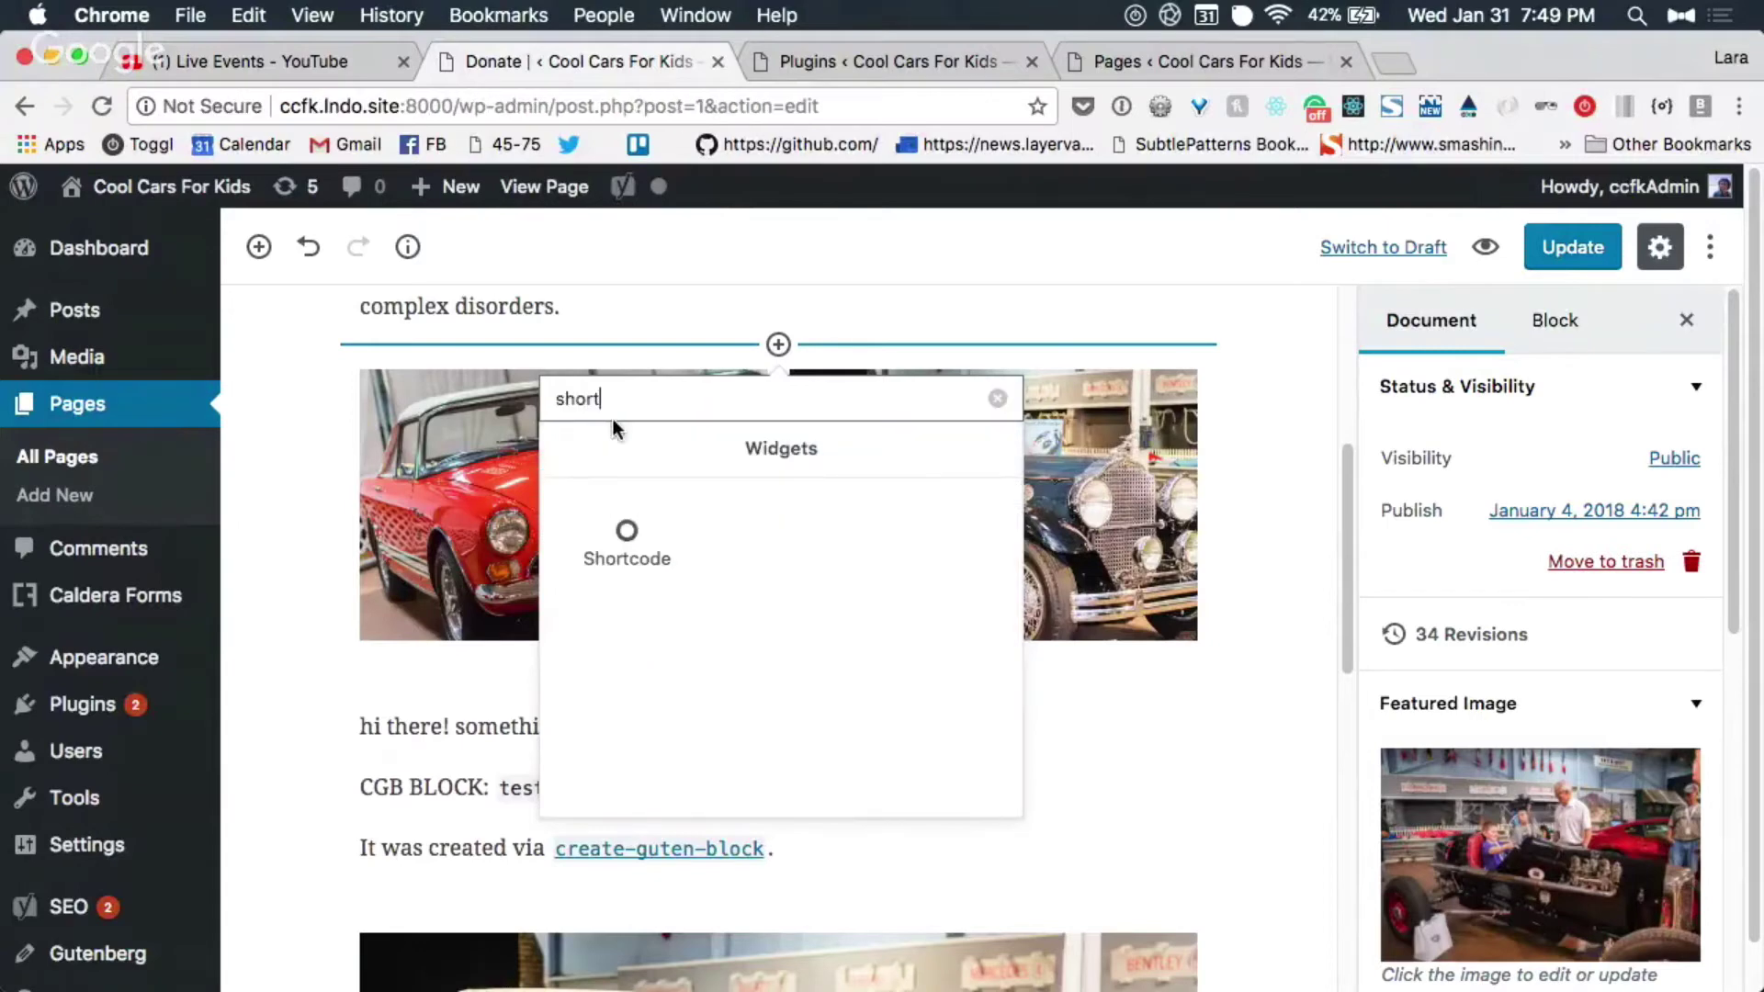
{"action": "left_click", "coordinate": [626, 547]}
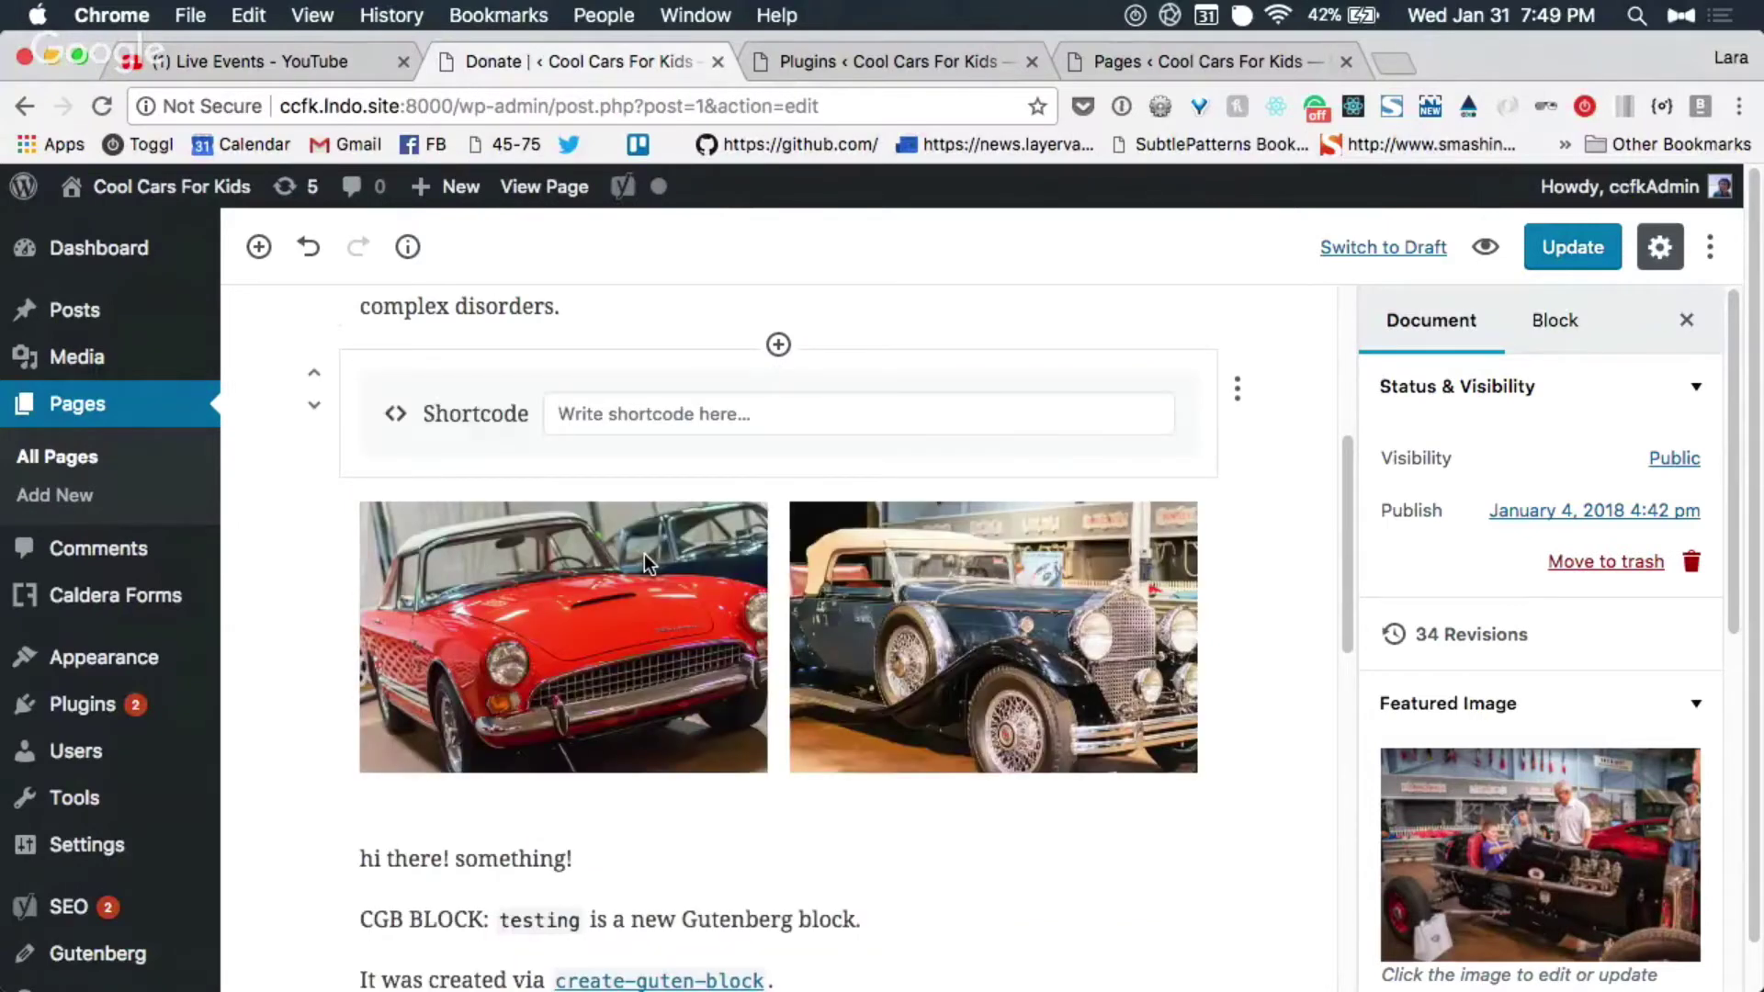
{"action": "left_click", "coordinate": [1236, 371]}
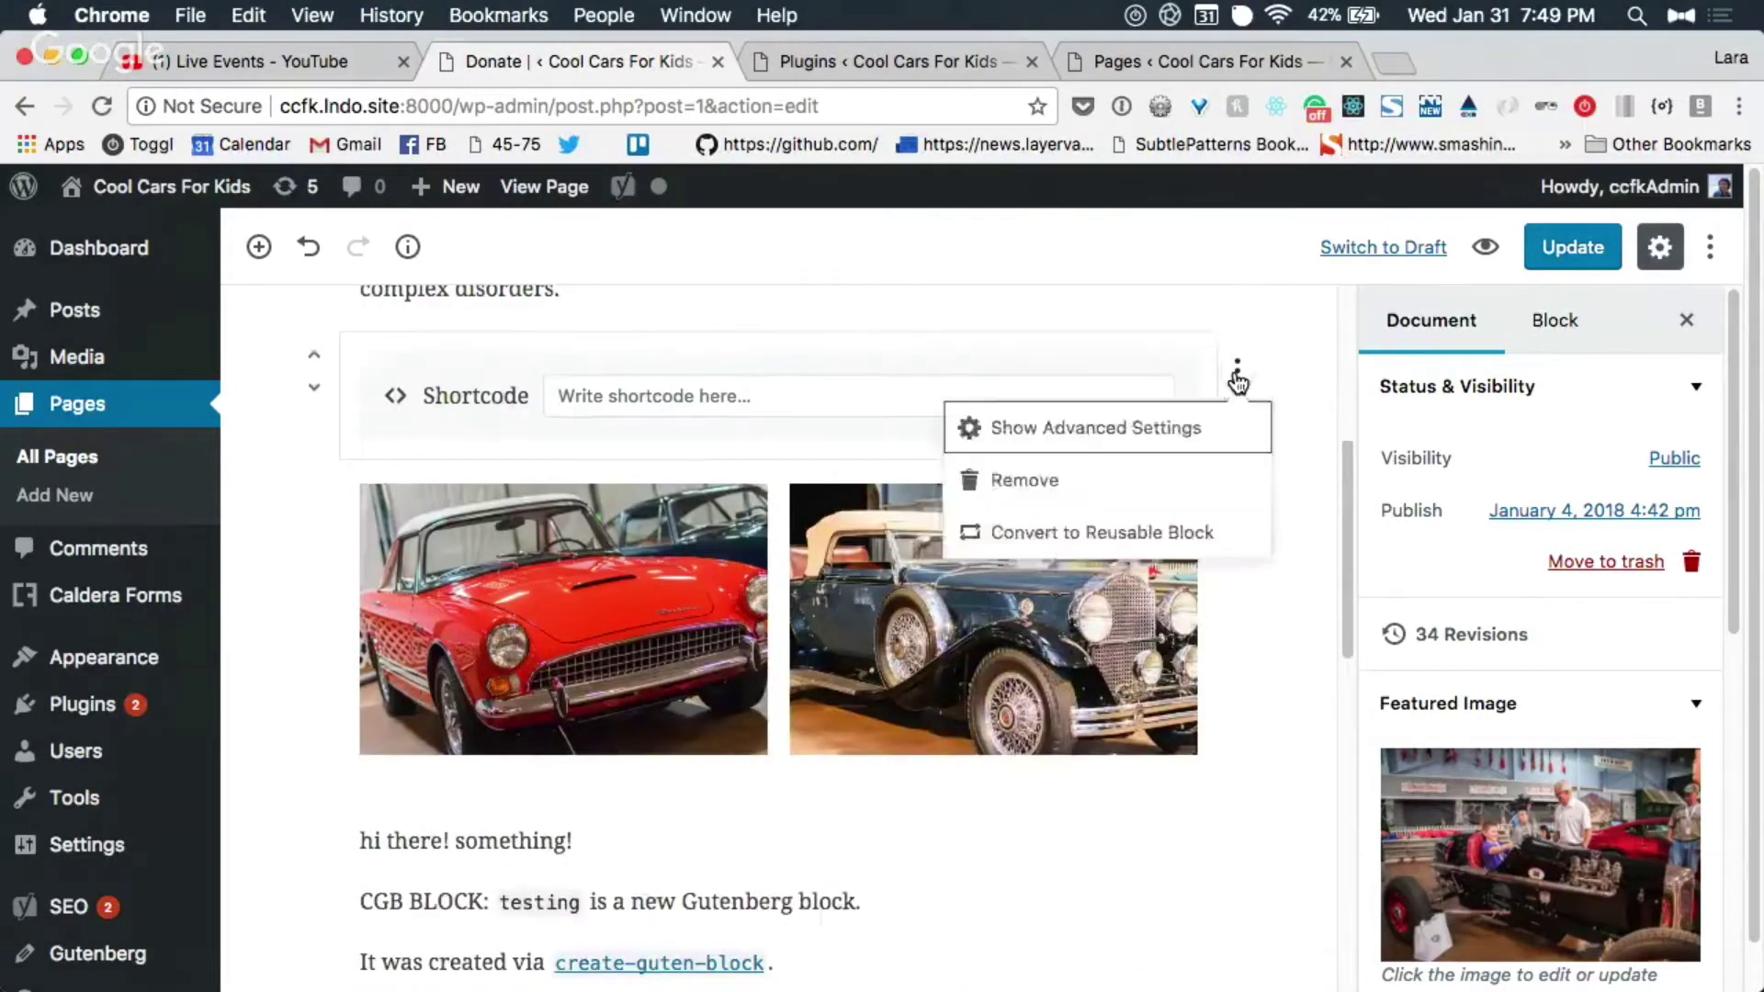
{"action": "left_click", "coordinate": [999, 492]}
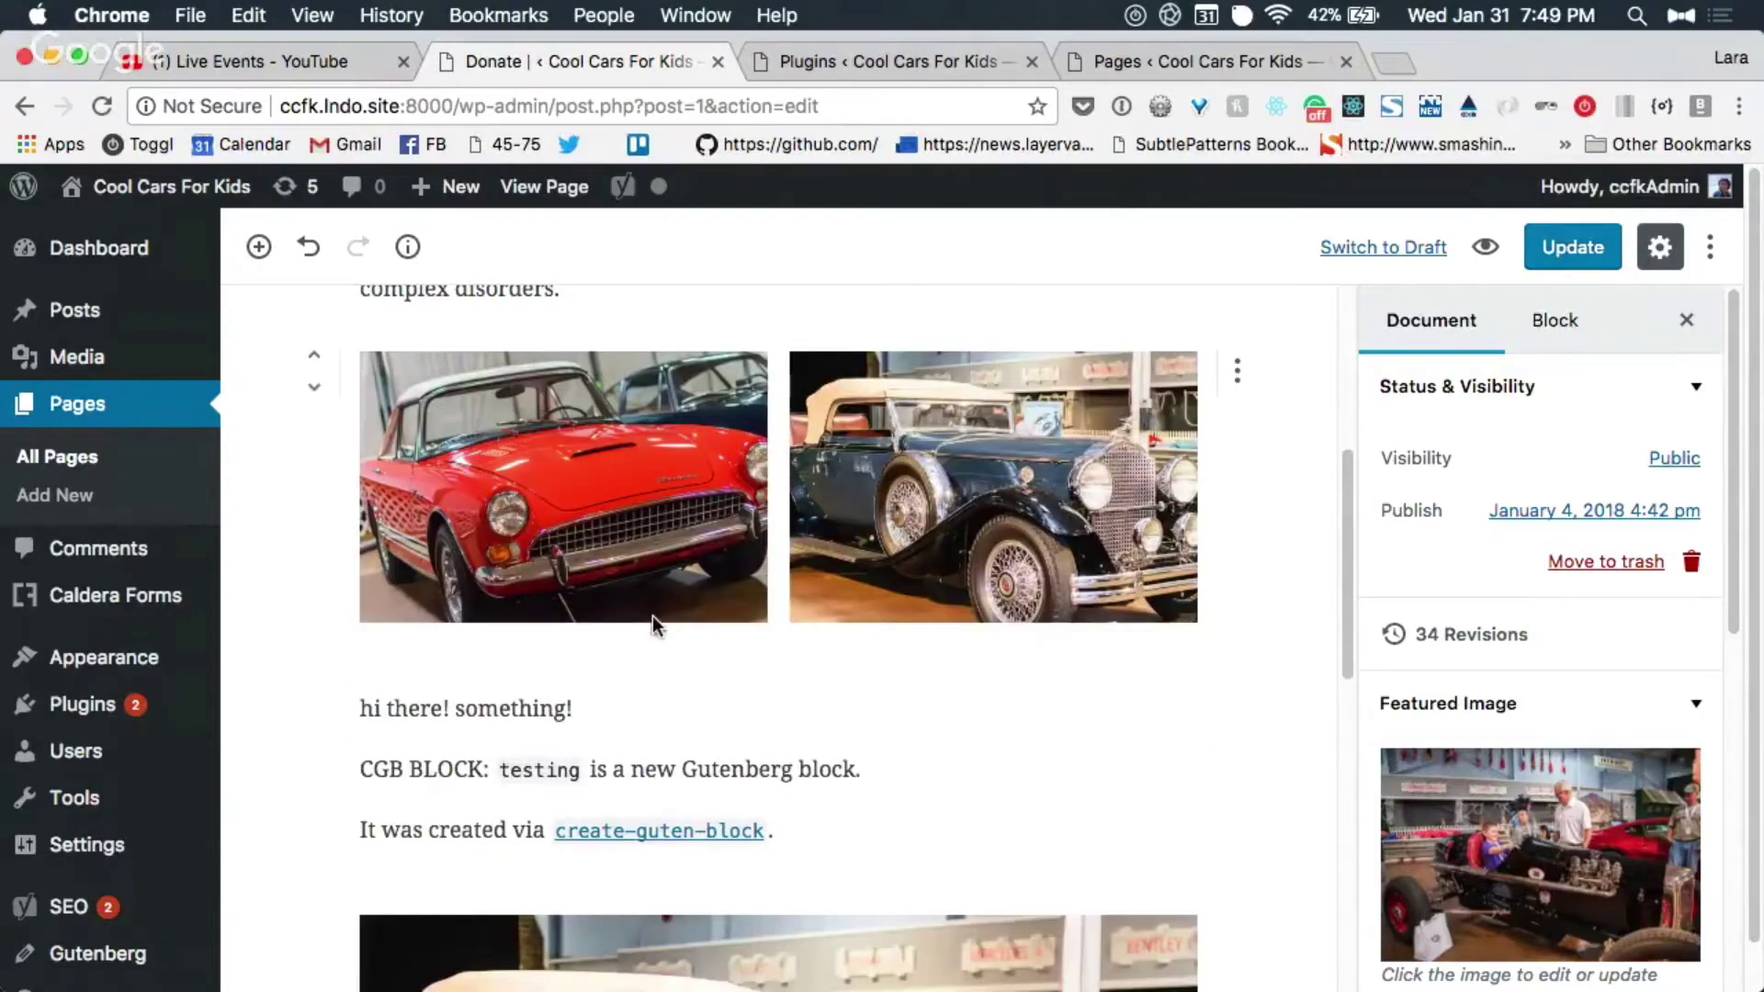
Step: Insert a Caldera Form block between the two-car gallery and the "hi there! something!" block, using the Contact form
{"action": "left_click", "coordinate": [1237, 371]}
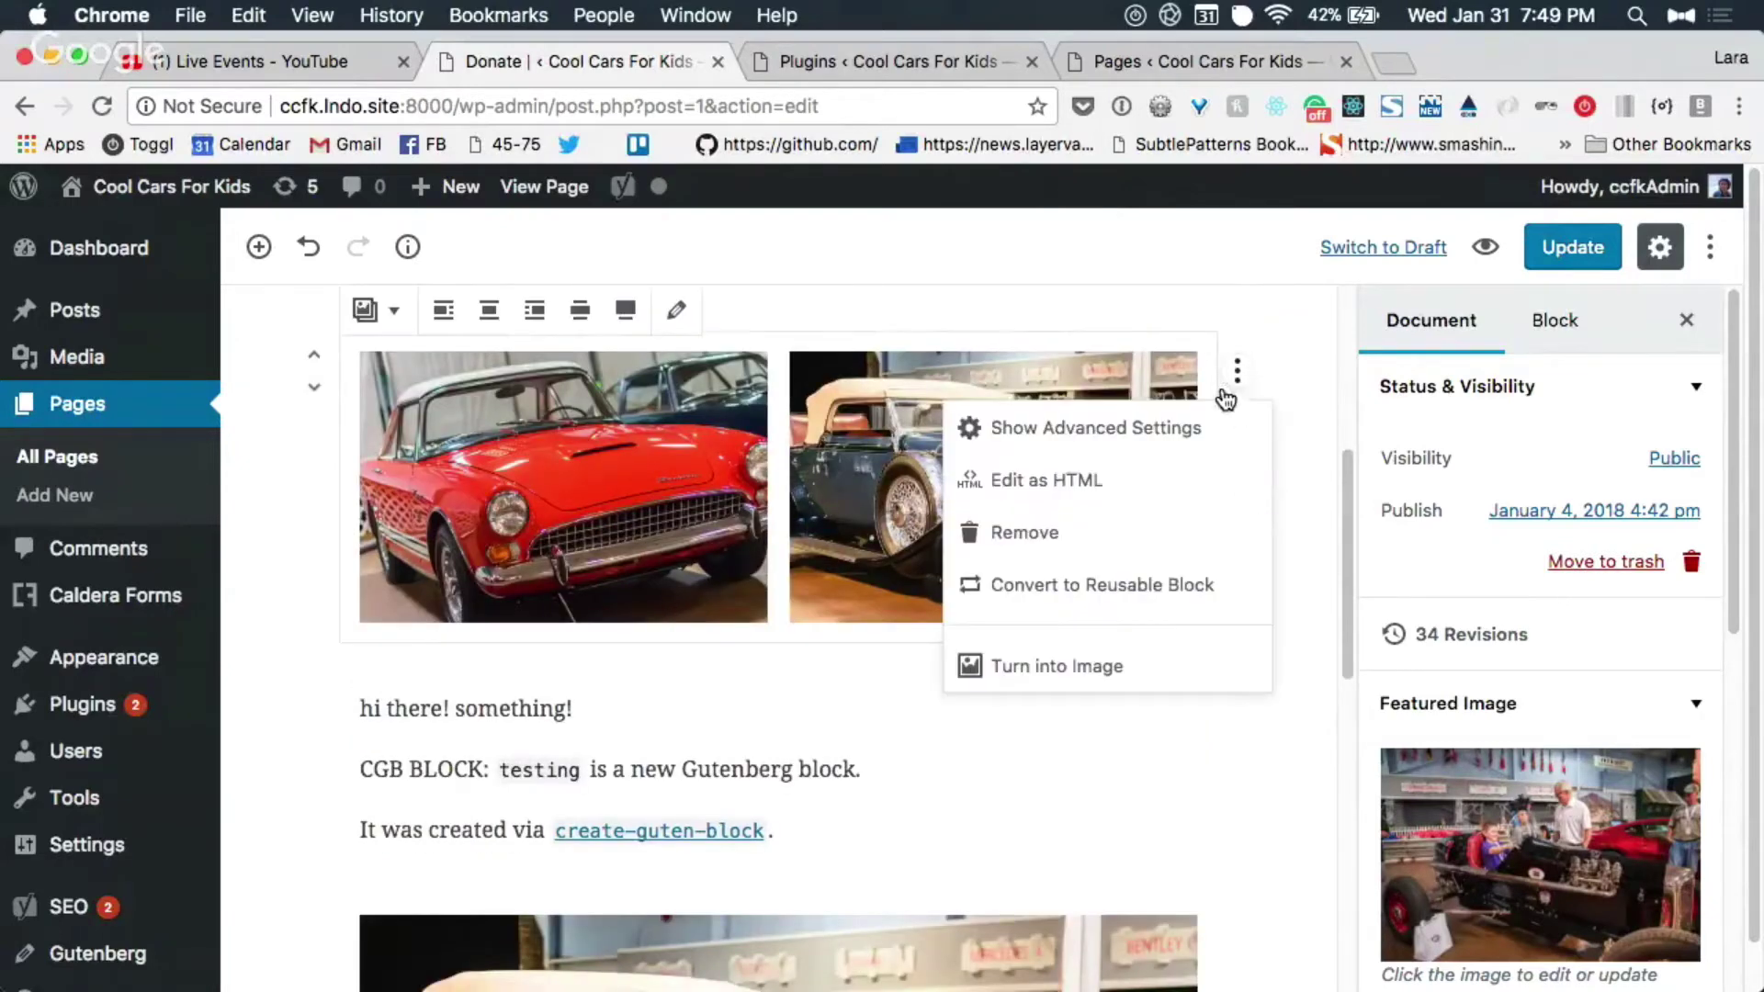
{"action": "left_click", "coordinate": [673, 585]}
{"action": "left_click", "coordinate": [777, 643]}
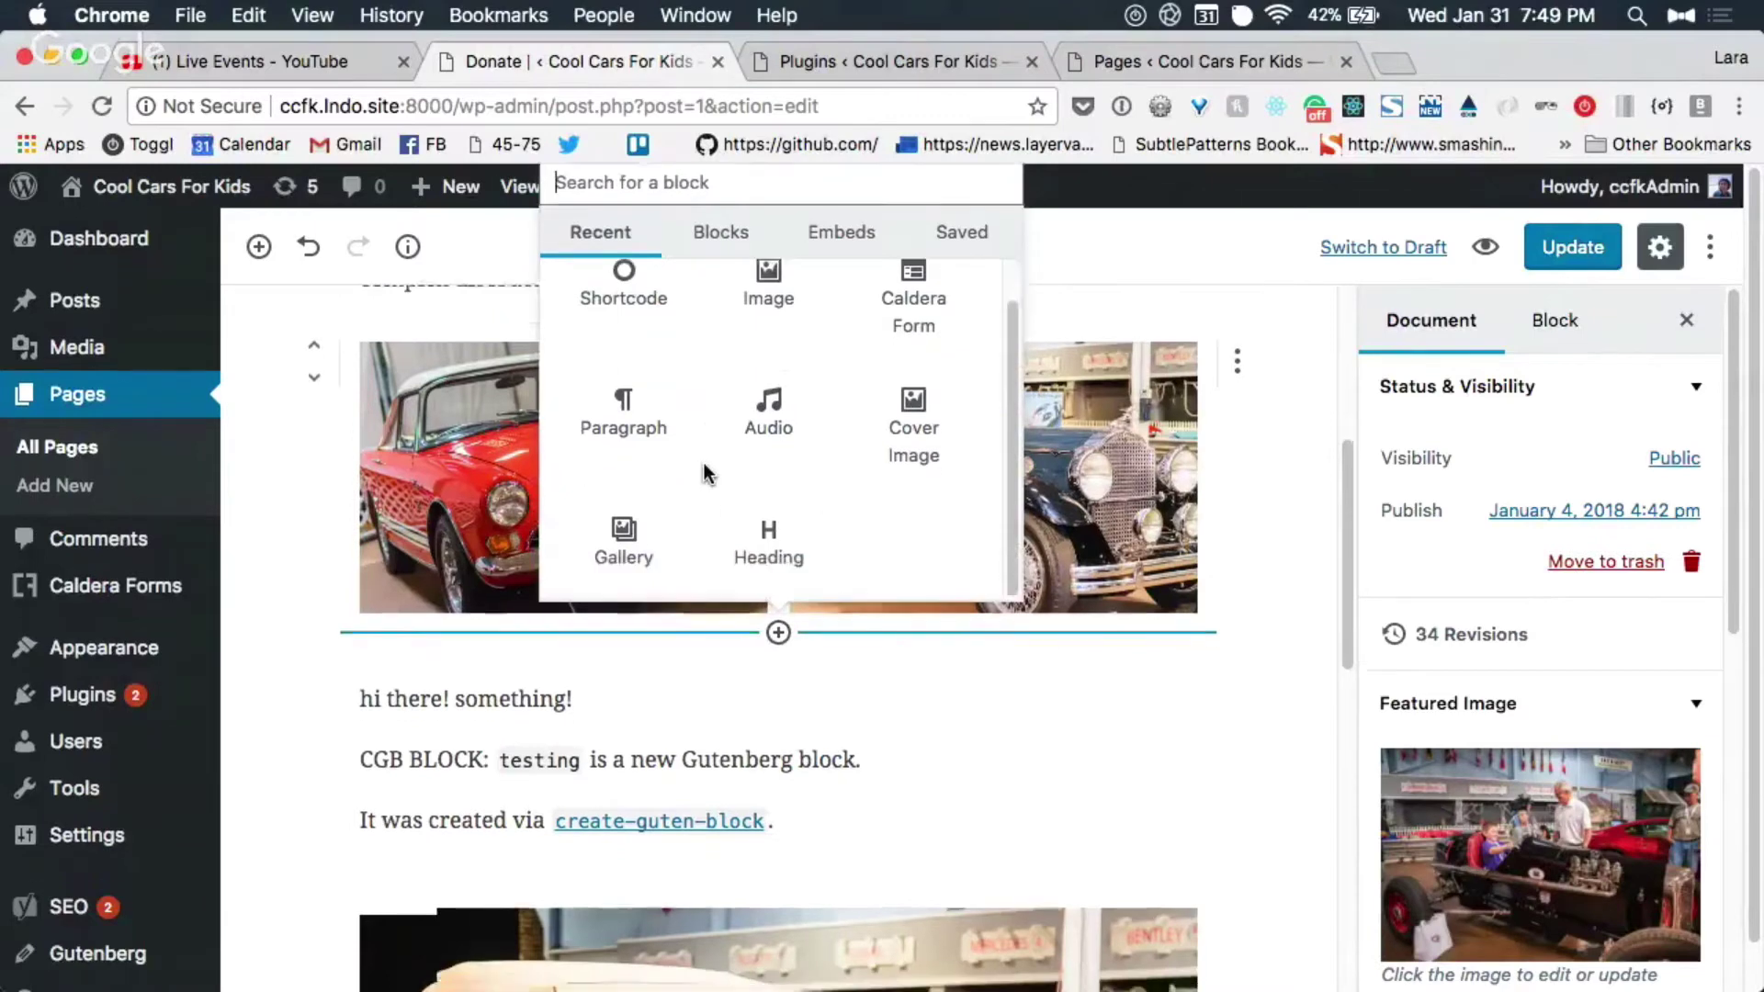
{"action": "type", "text": "ca"}
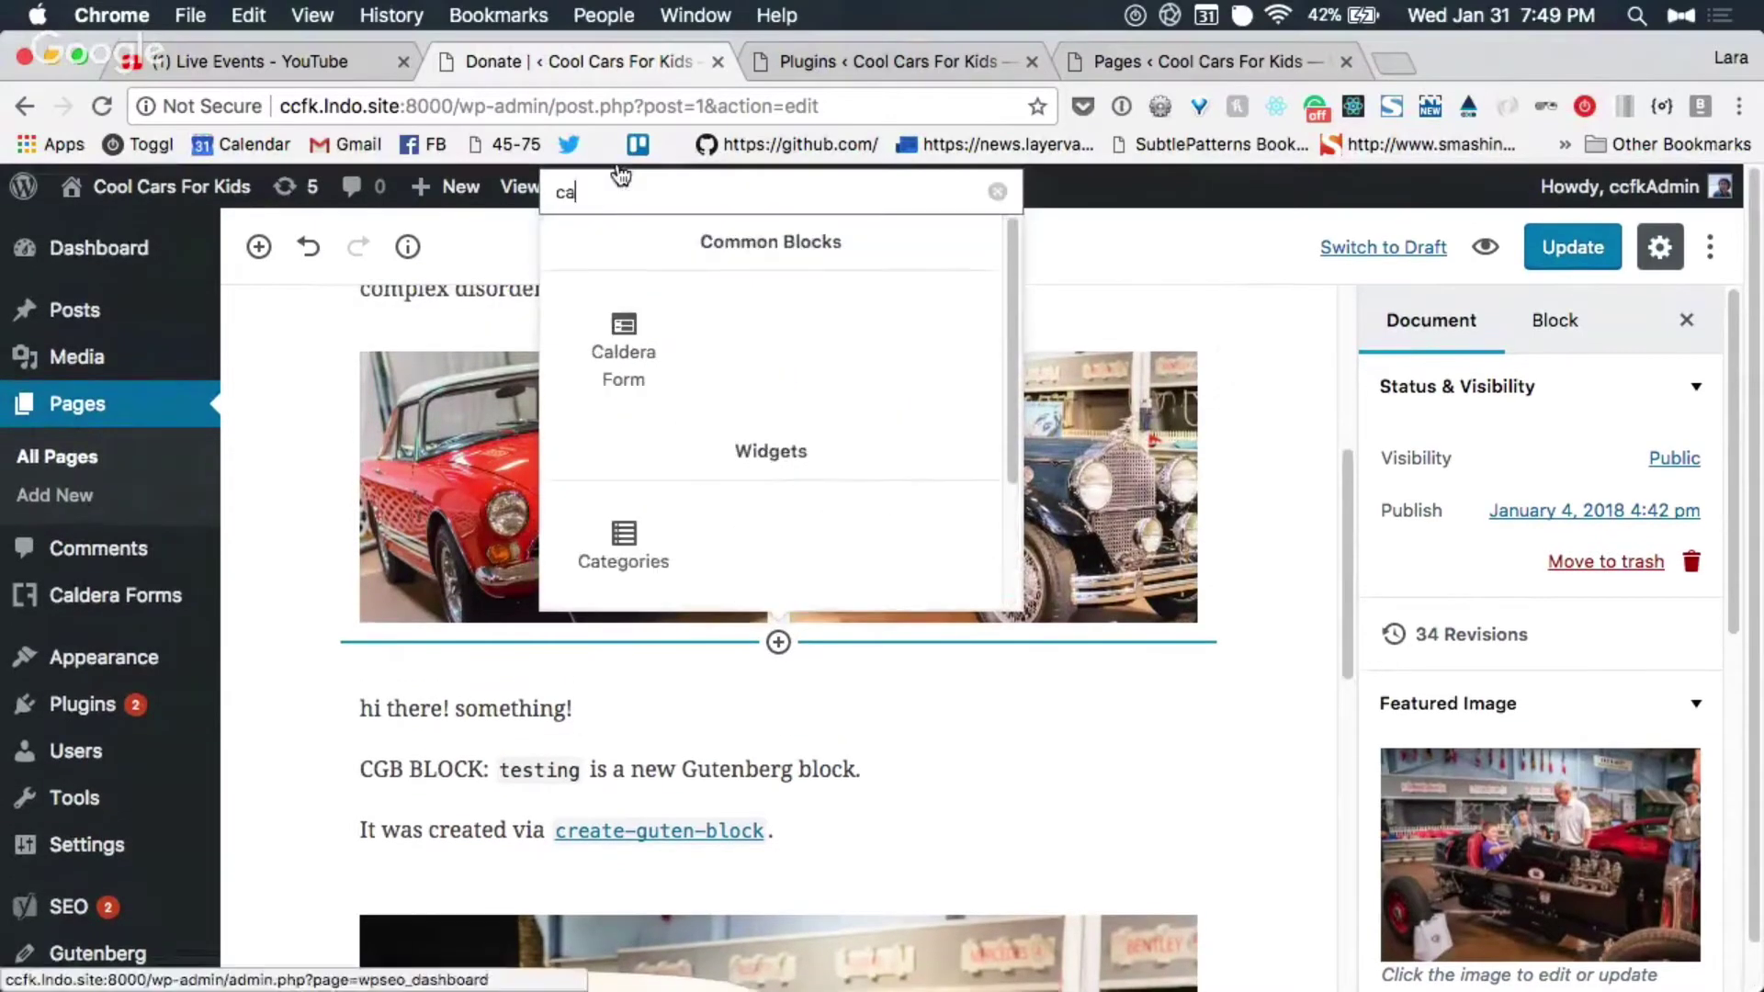
{"action": "left_click", "coordinate": [654, 317]}
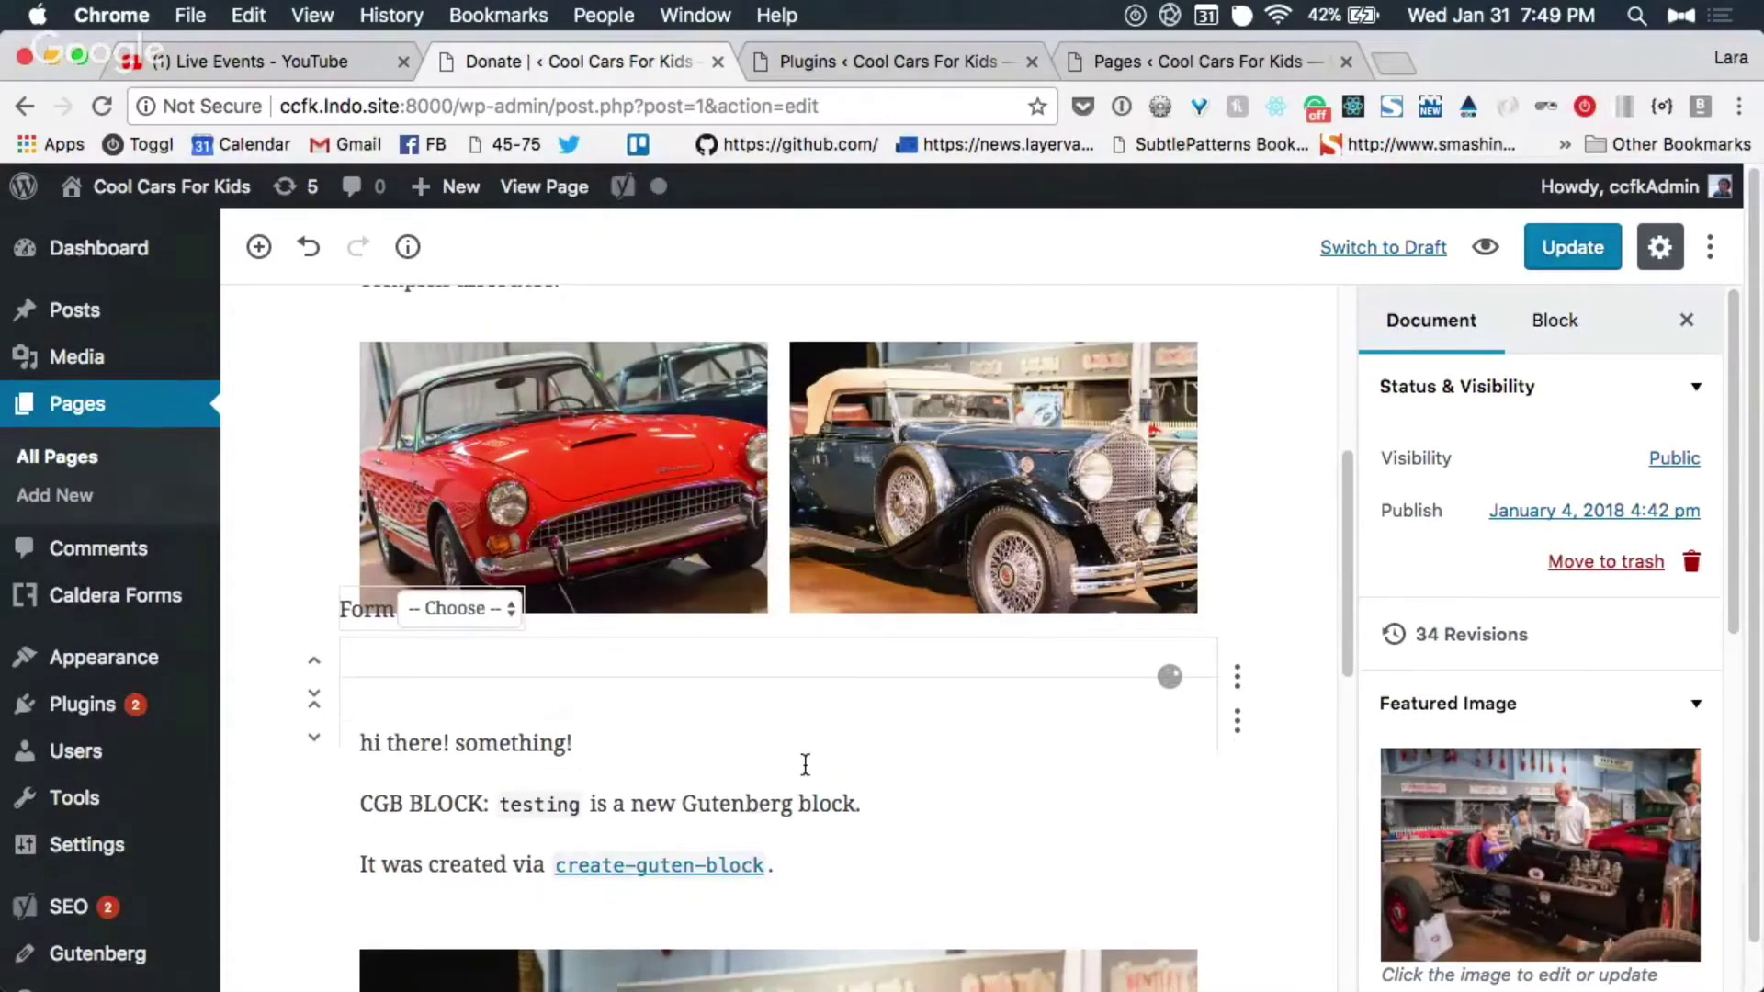
{"action": "scroll", "coordinate": [805, 764], "scroll_direction": "down", "scroll_amount": 2}
{"action": "left_click", "coordinate": [454, 479]}
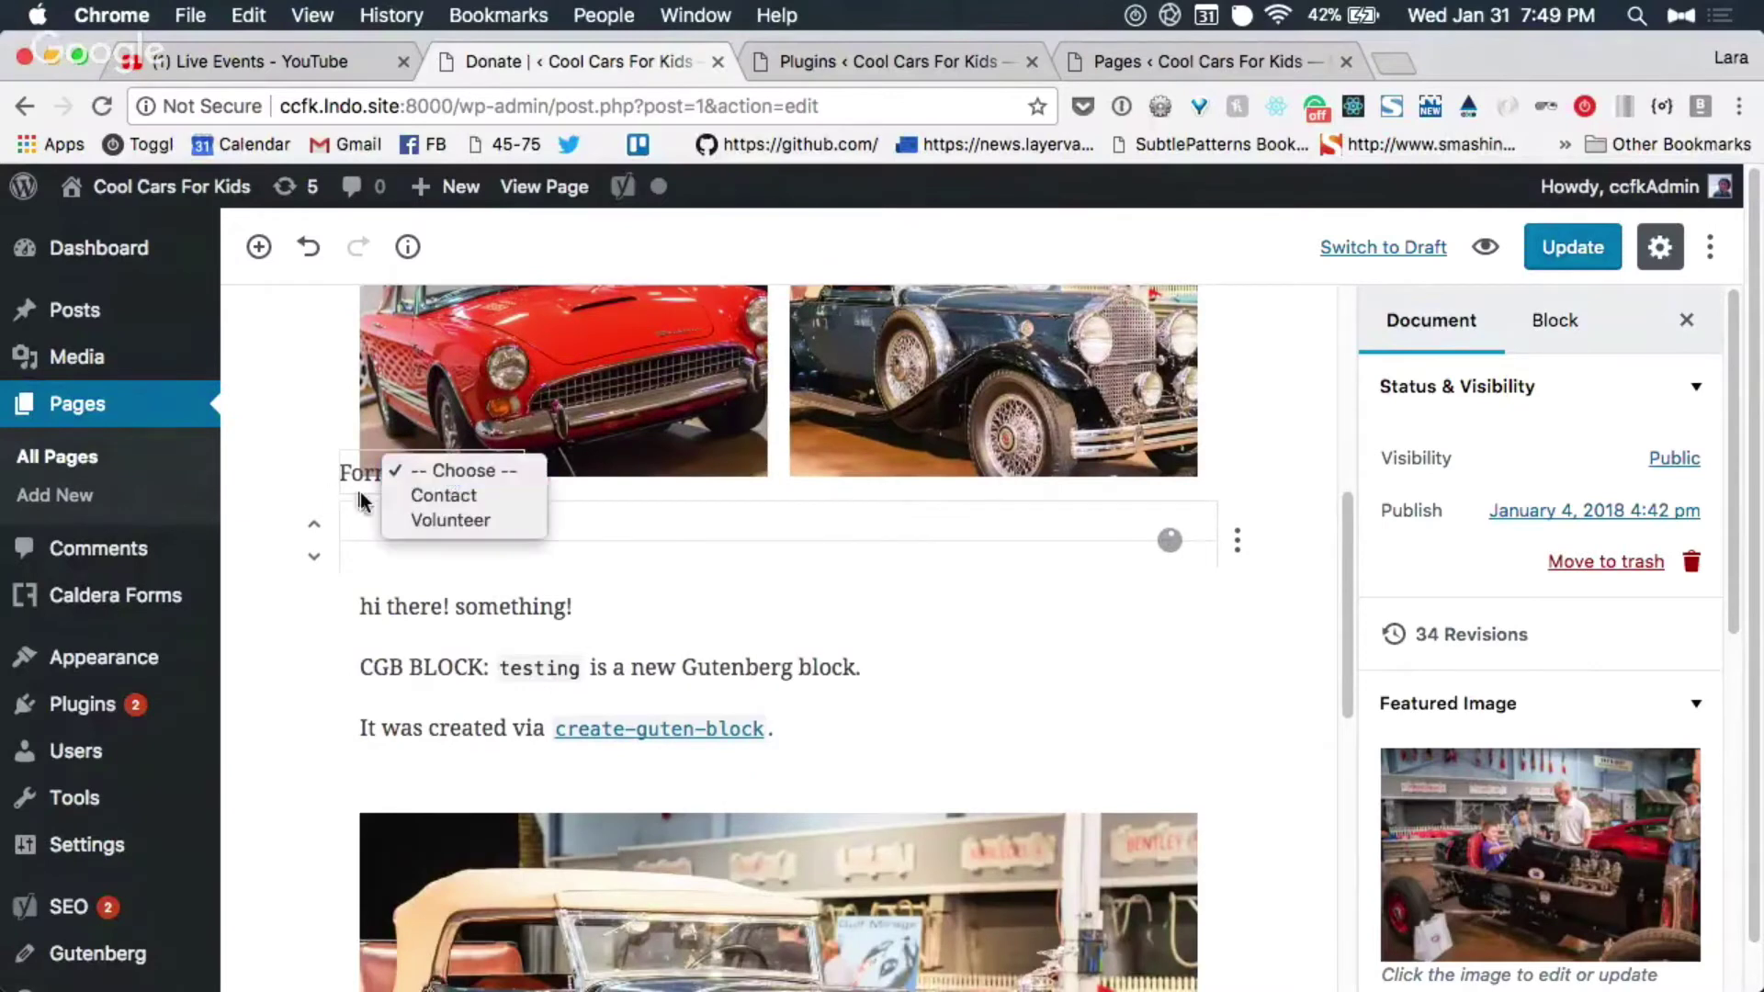
{"action": "left_click", "coordinate": [418, 496]}
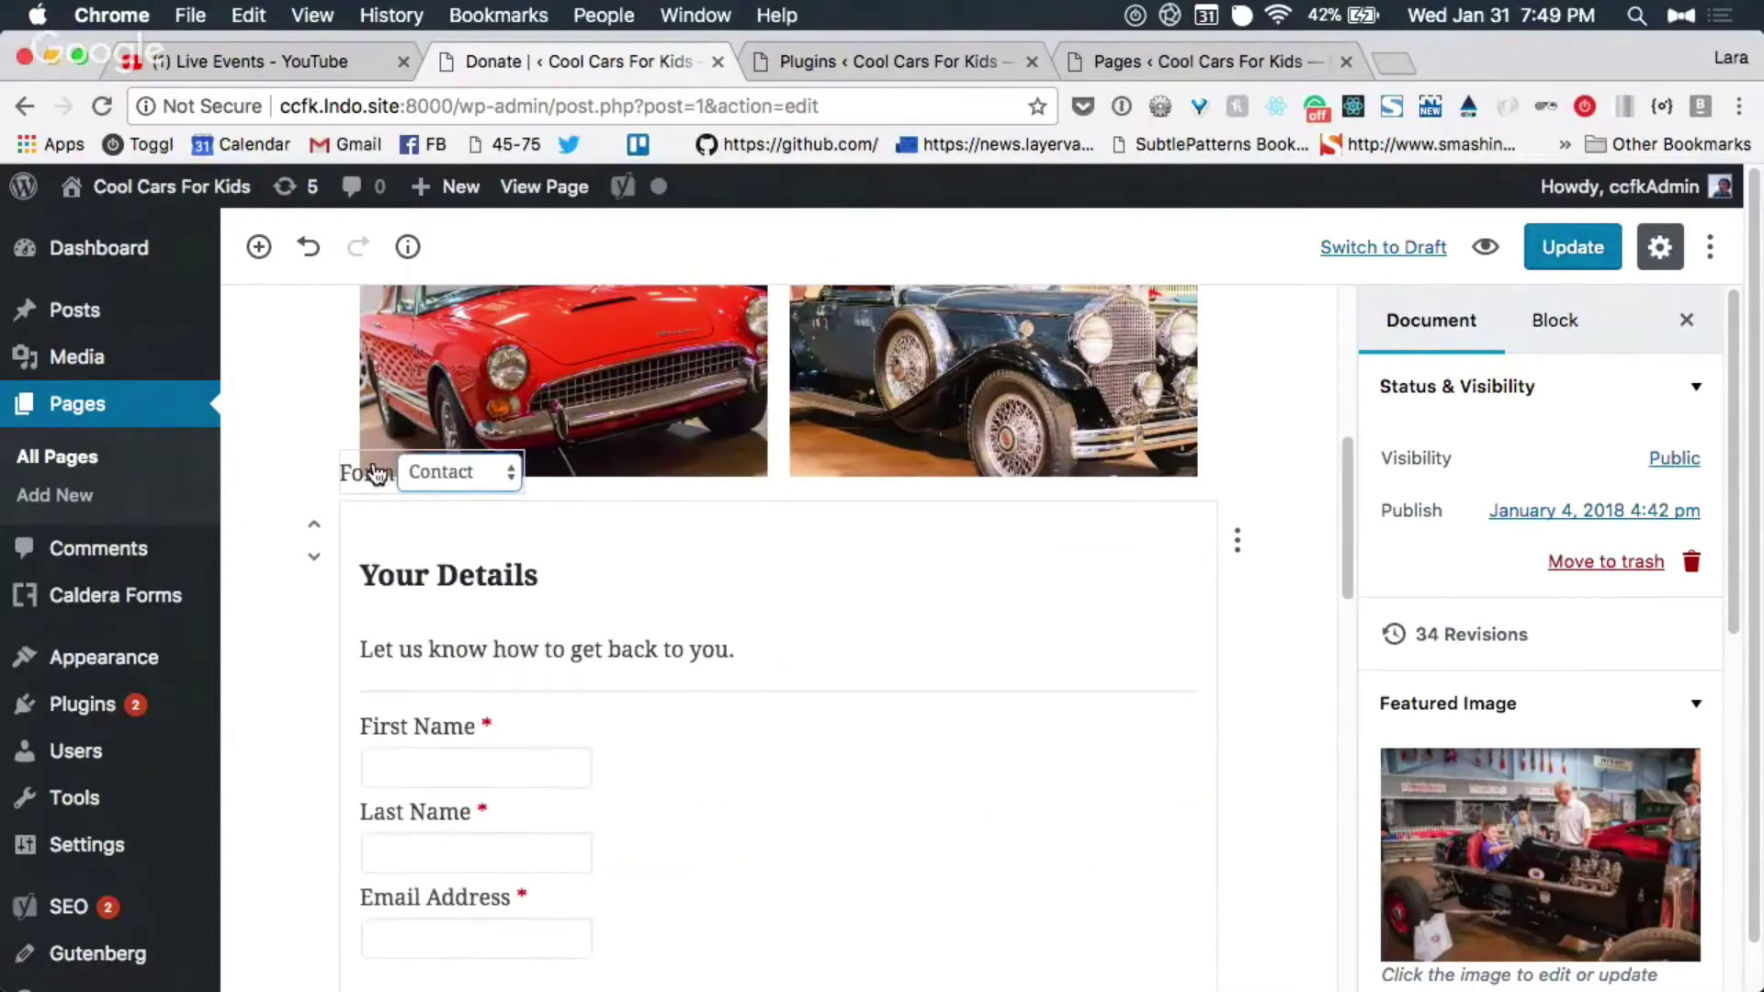
{"action": "scroll", "coordinate": [570, 675], "scroll_direction": "down", "scroll_amount": 3}
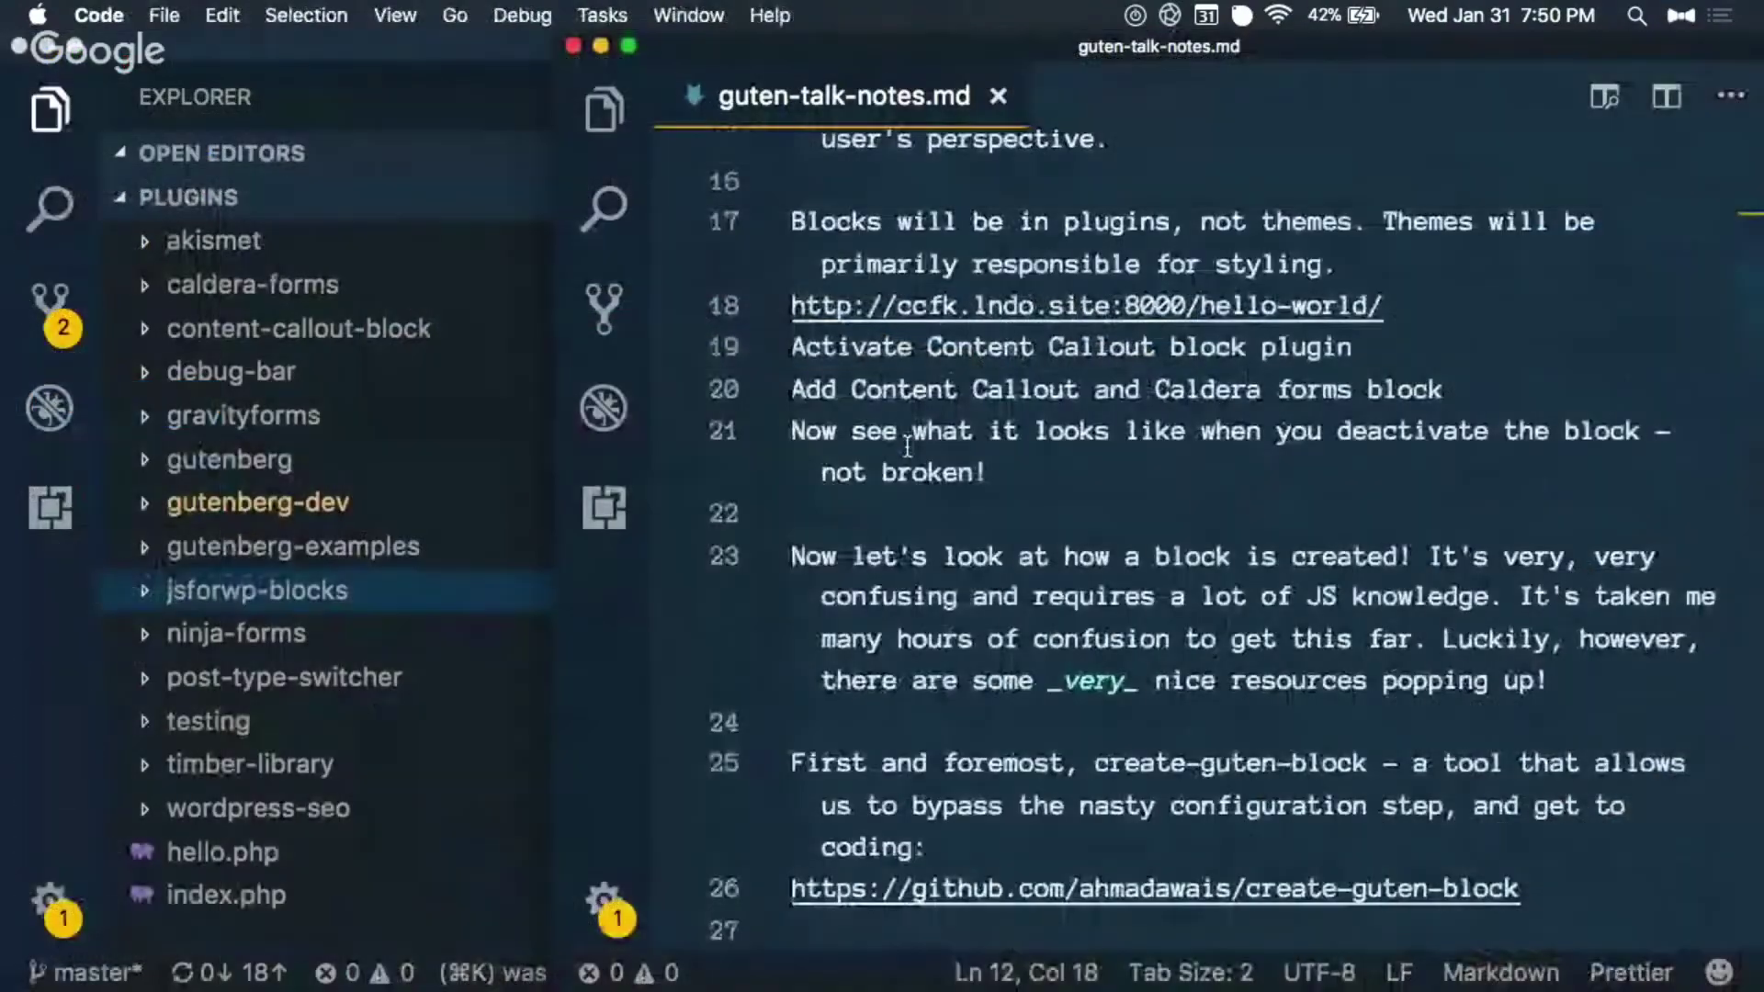
Step: Switch to Visual Studio Code and review the talk notes on block storage and the user's perspective in guten-talk-notes.md
{"action": "scroll", "coordinate": [891, 528], "scroll_direction": "up", "scroll_amount": 3}
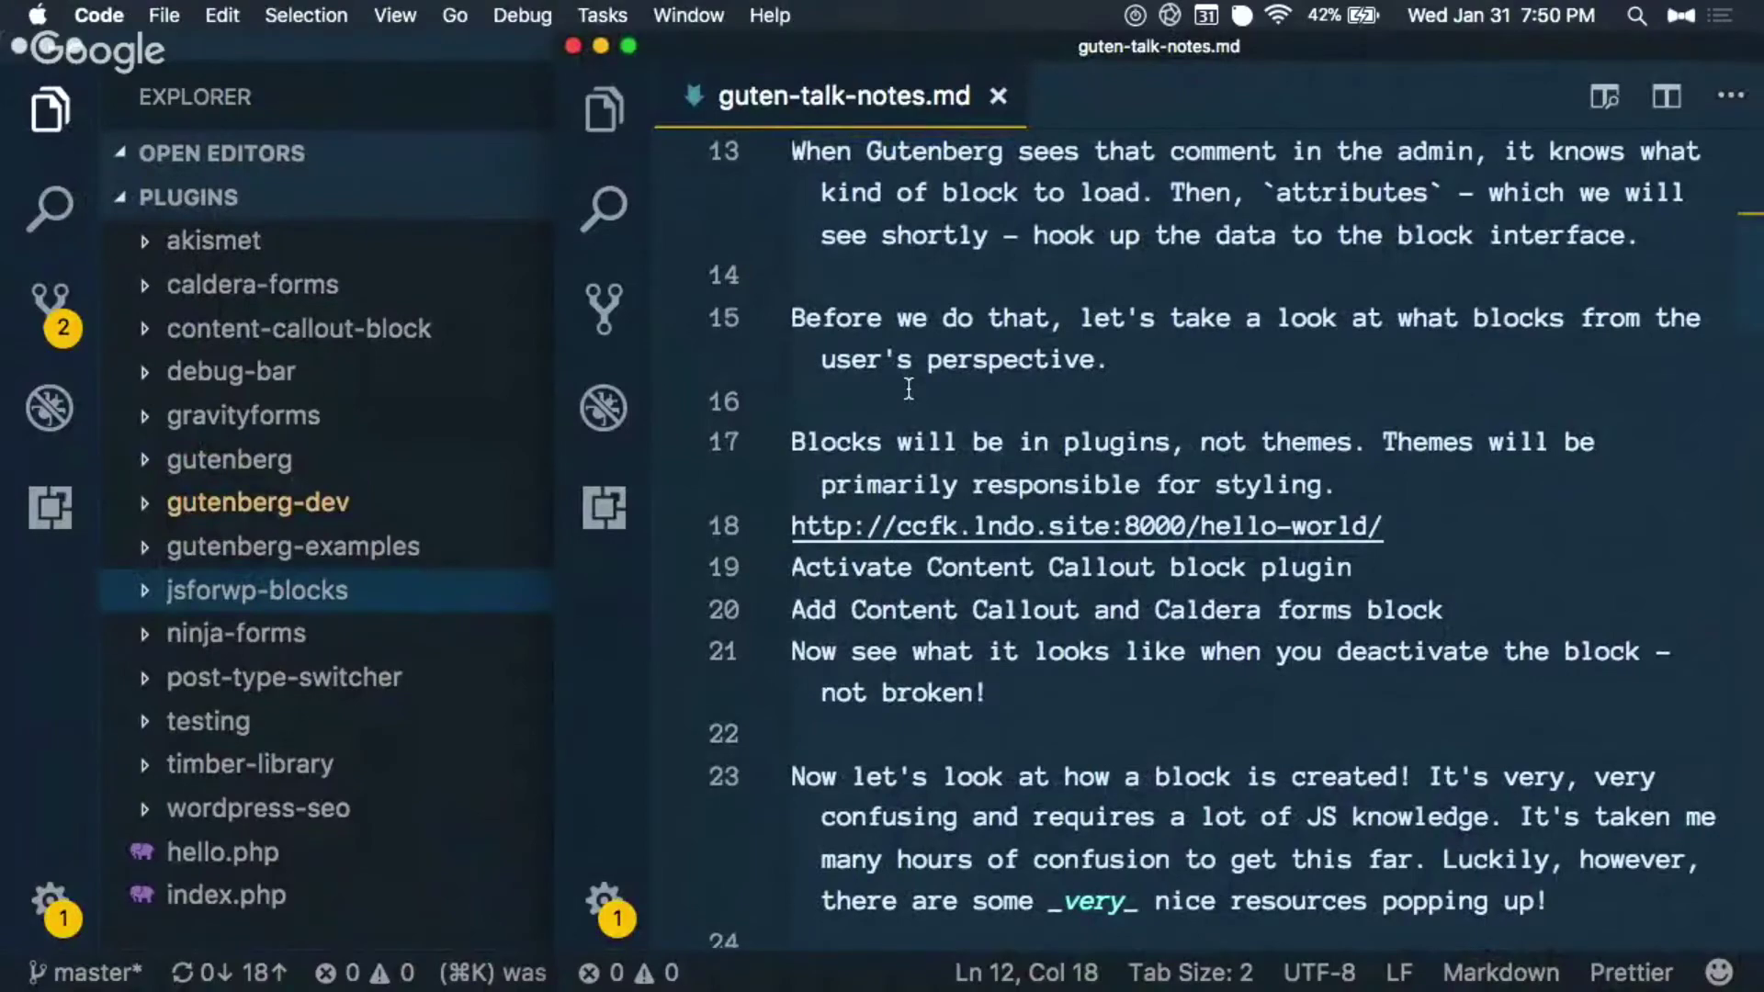
{"action": "scroll", "coordinate": [909, 388], "scroll_direction": "up", "scroll_amount": 4}
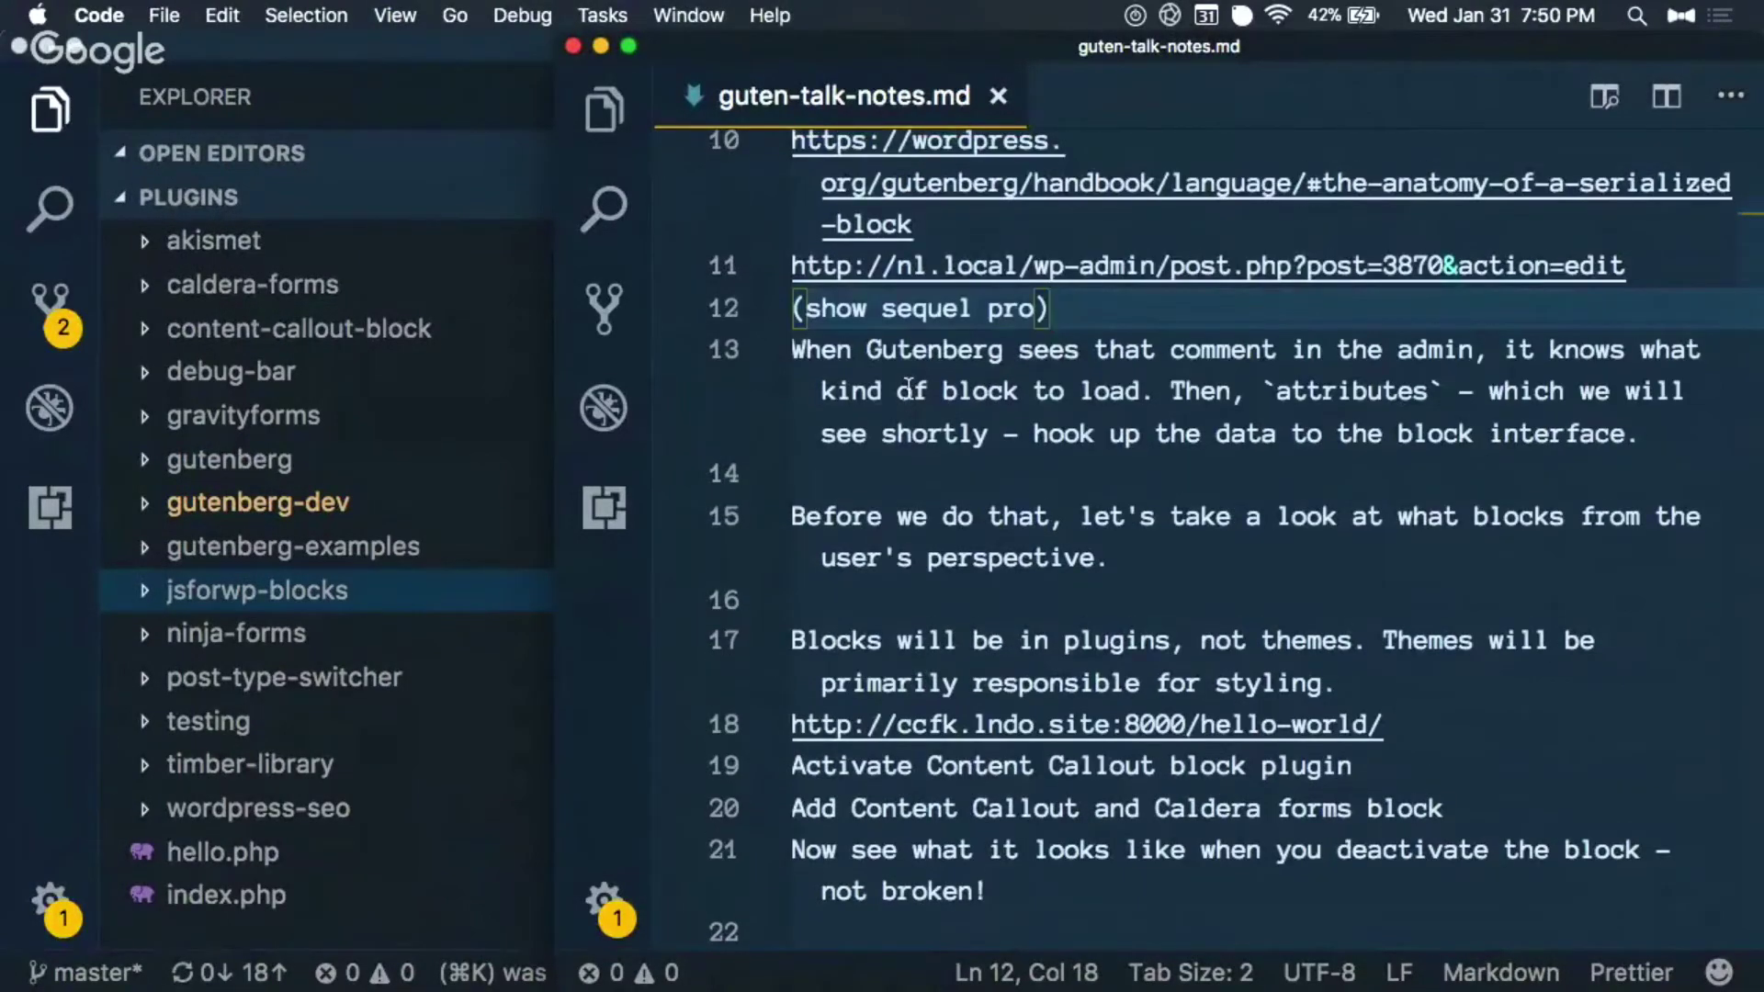
{"action": "scroll", "coordinate": [908, 388], "scroll_direction": "up", "scroll_amount": 4}
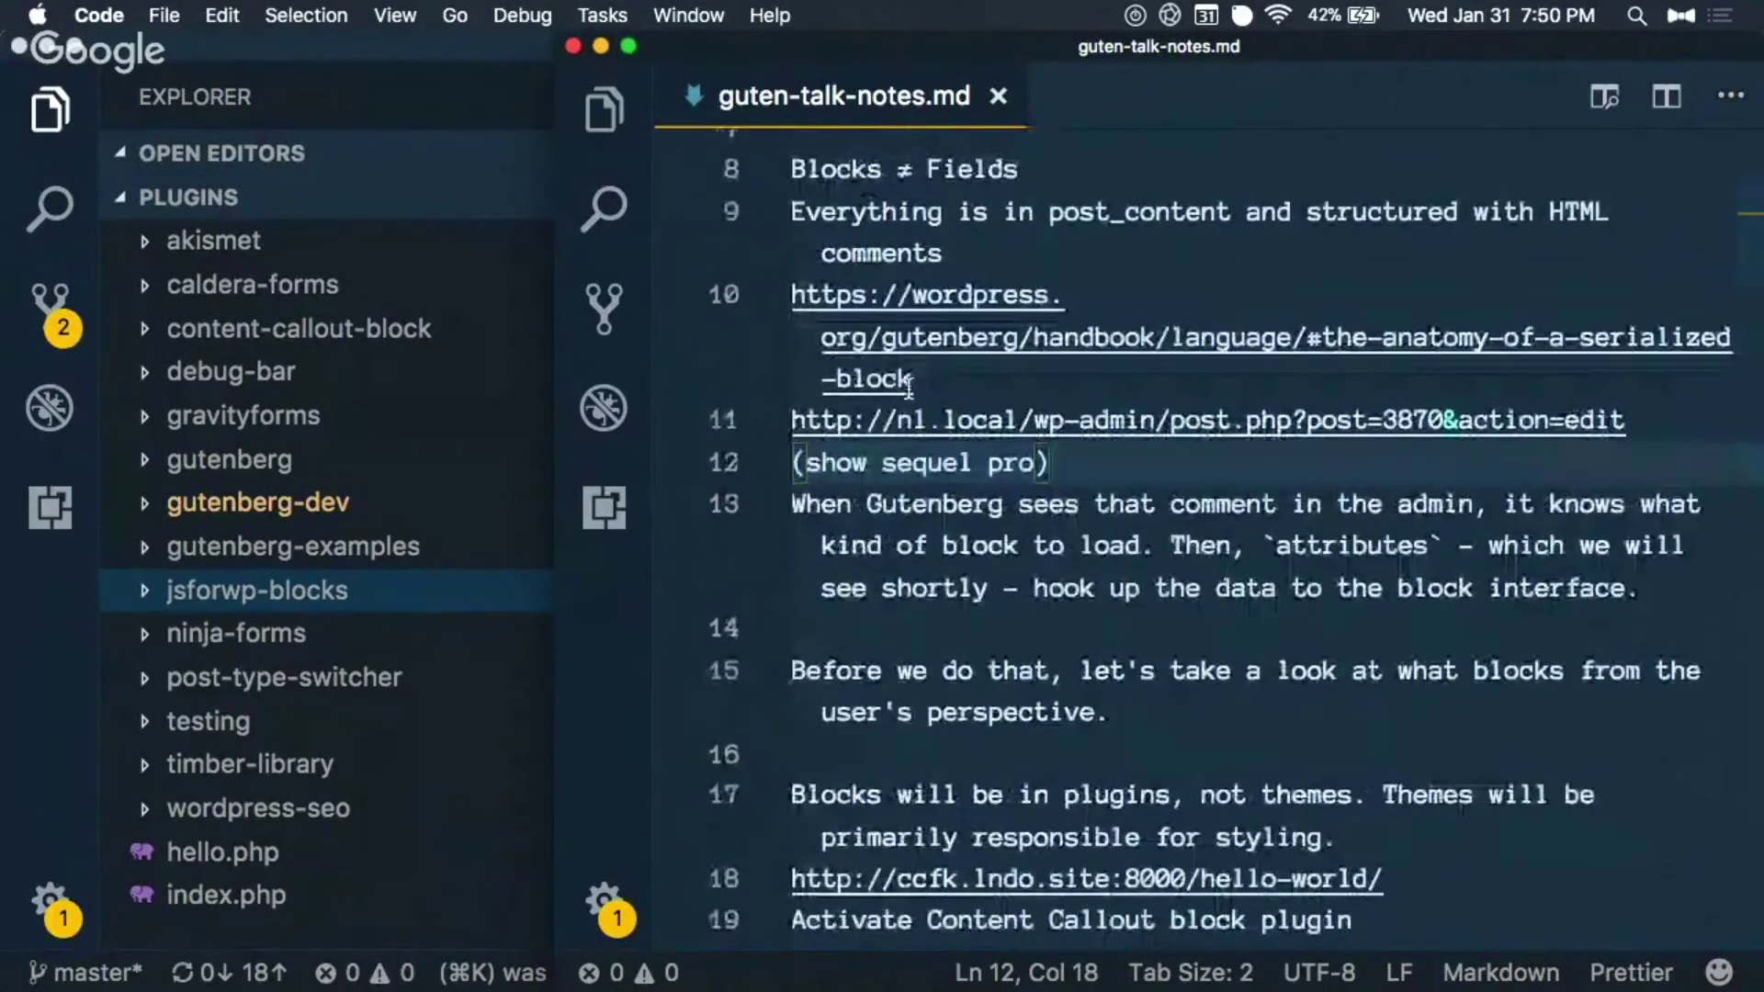
Step: Switch to Chrome and insert a Text Columns block between the create-guten-block text and the large car image
{"action": "key", "text": "super+Tab"}
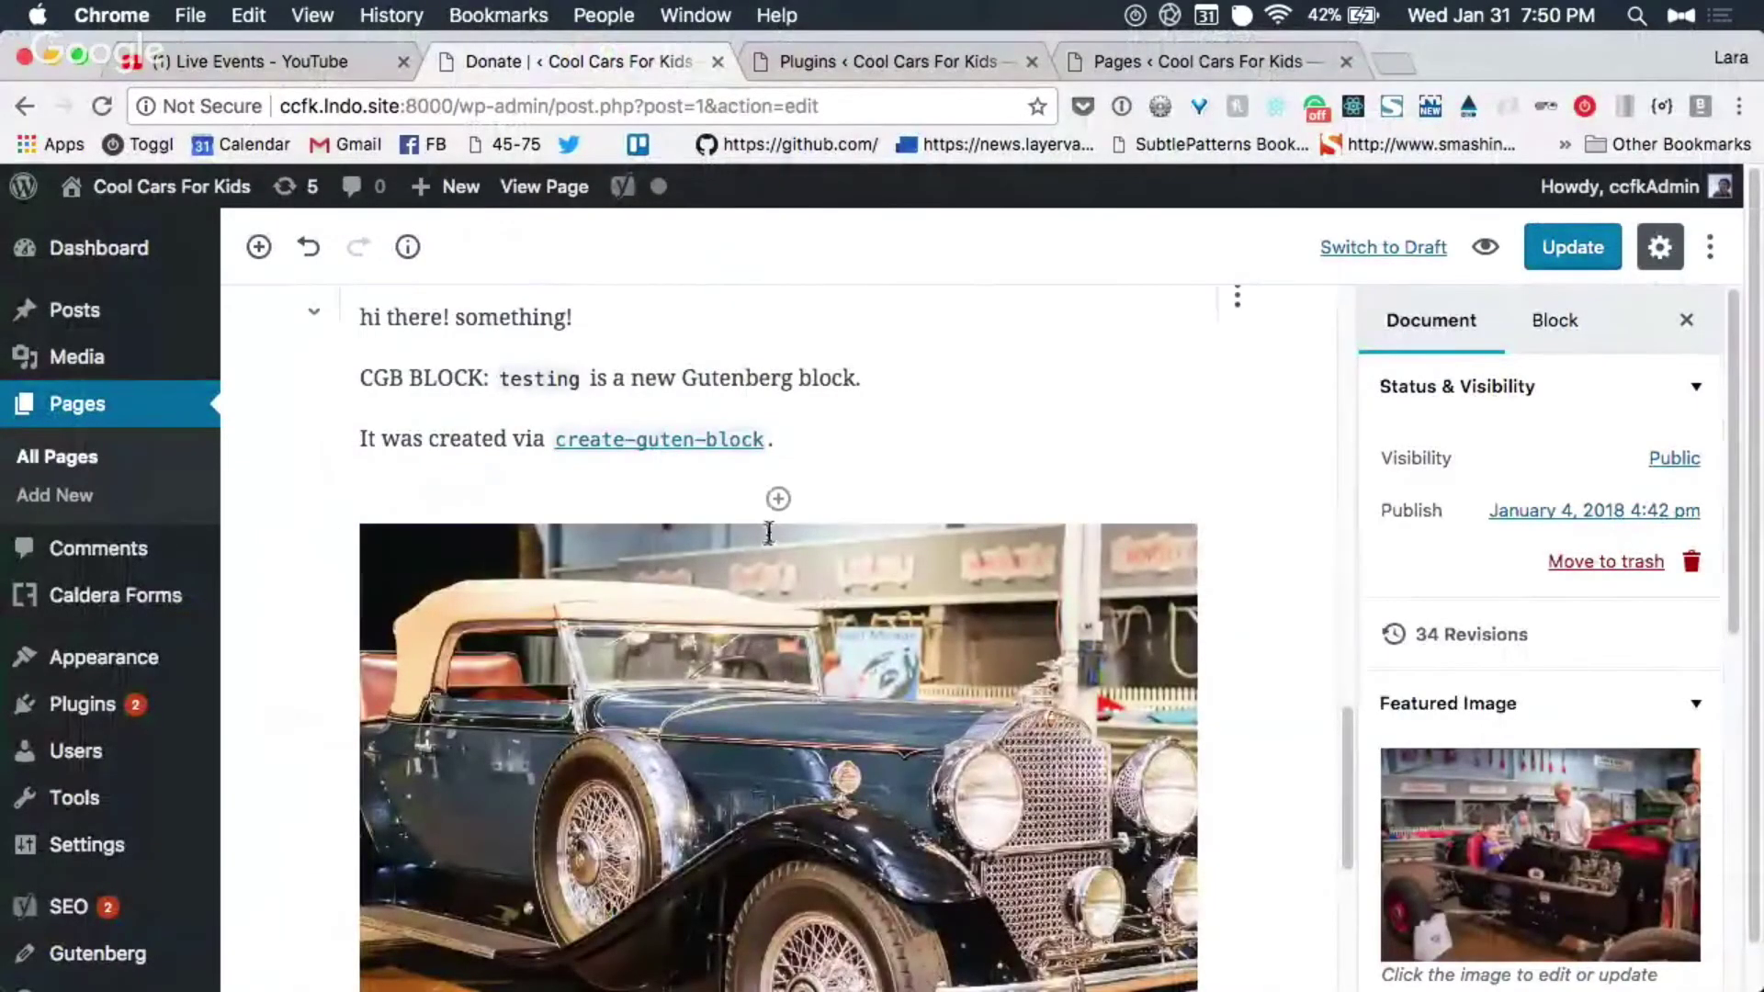
{"action": "left_click", "coordinate": [778, 498]}
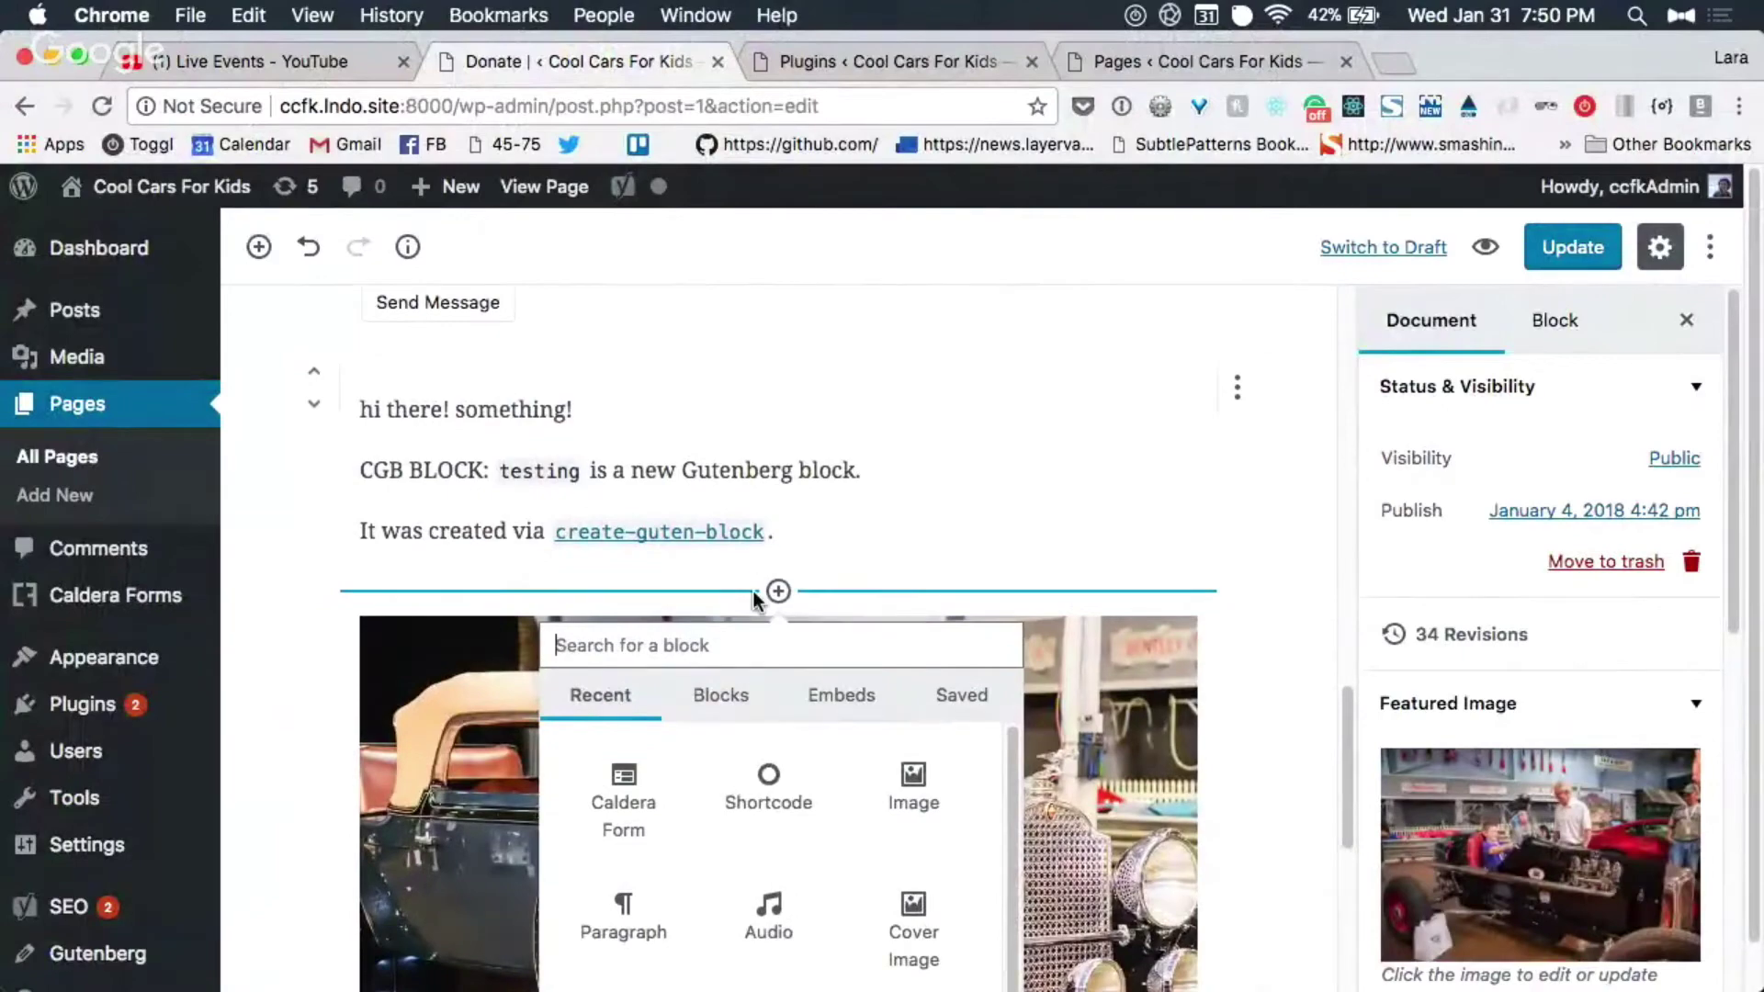
{"action": "type", "text": "te"}
{"action": "scroll", "coordinate": [752, 592], "scroll_direction": "down", "scroll_amount": 3}
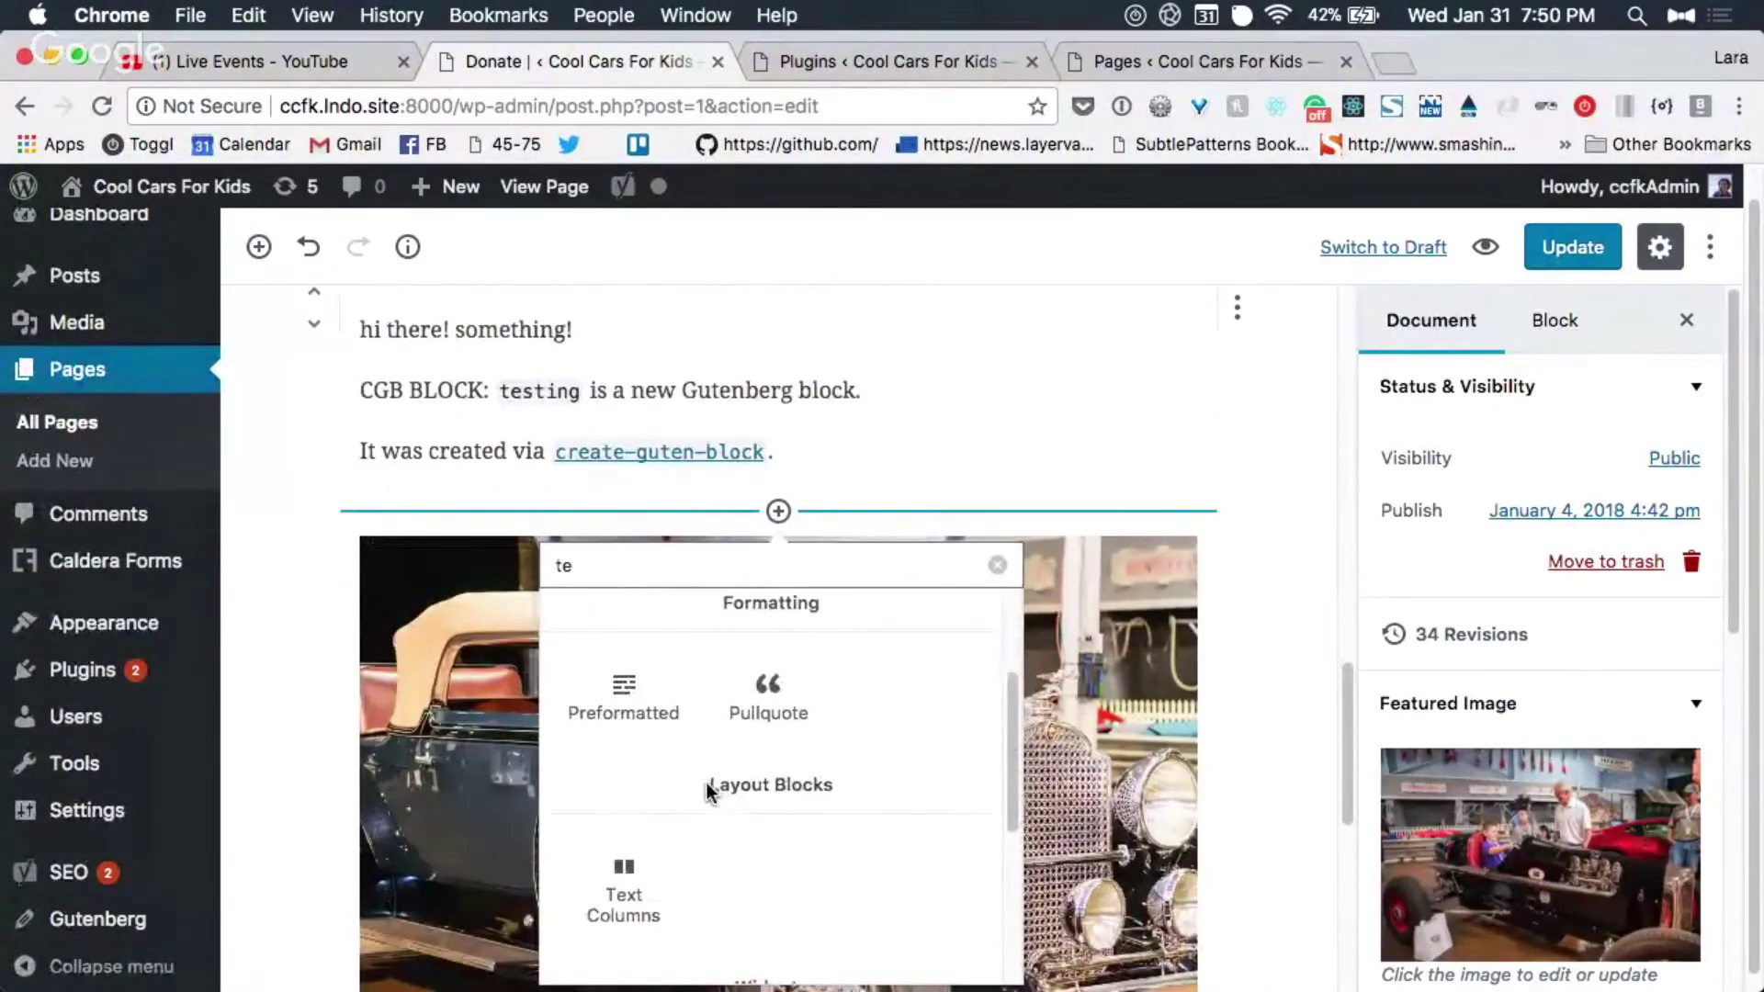
{"action": "scroll", "coordinate": [698, 781], "scroll_direction": "down", "scroll_amount": 2}
{"action": "left_click", "coordinate": [634, 762]}
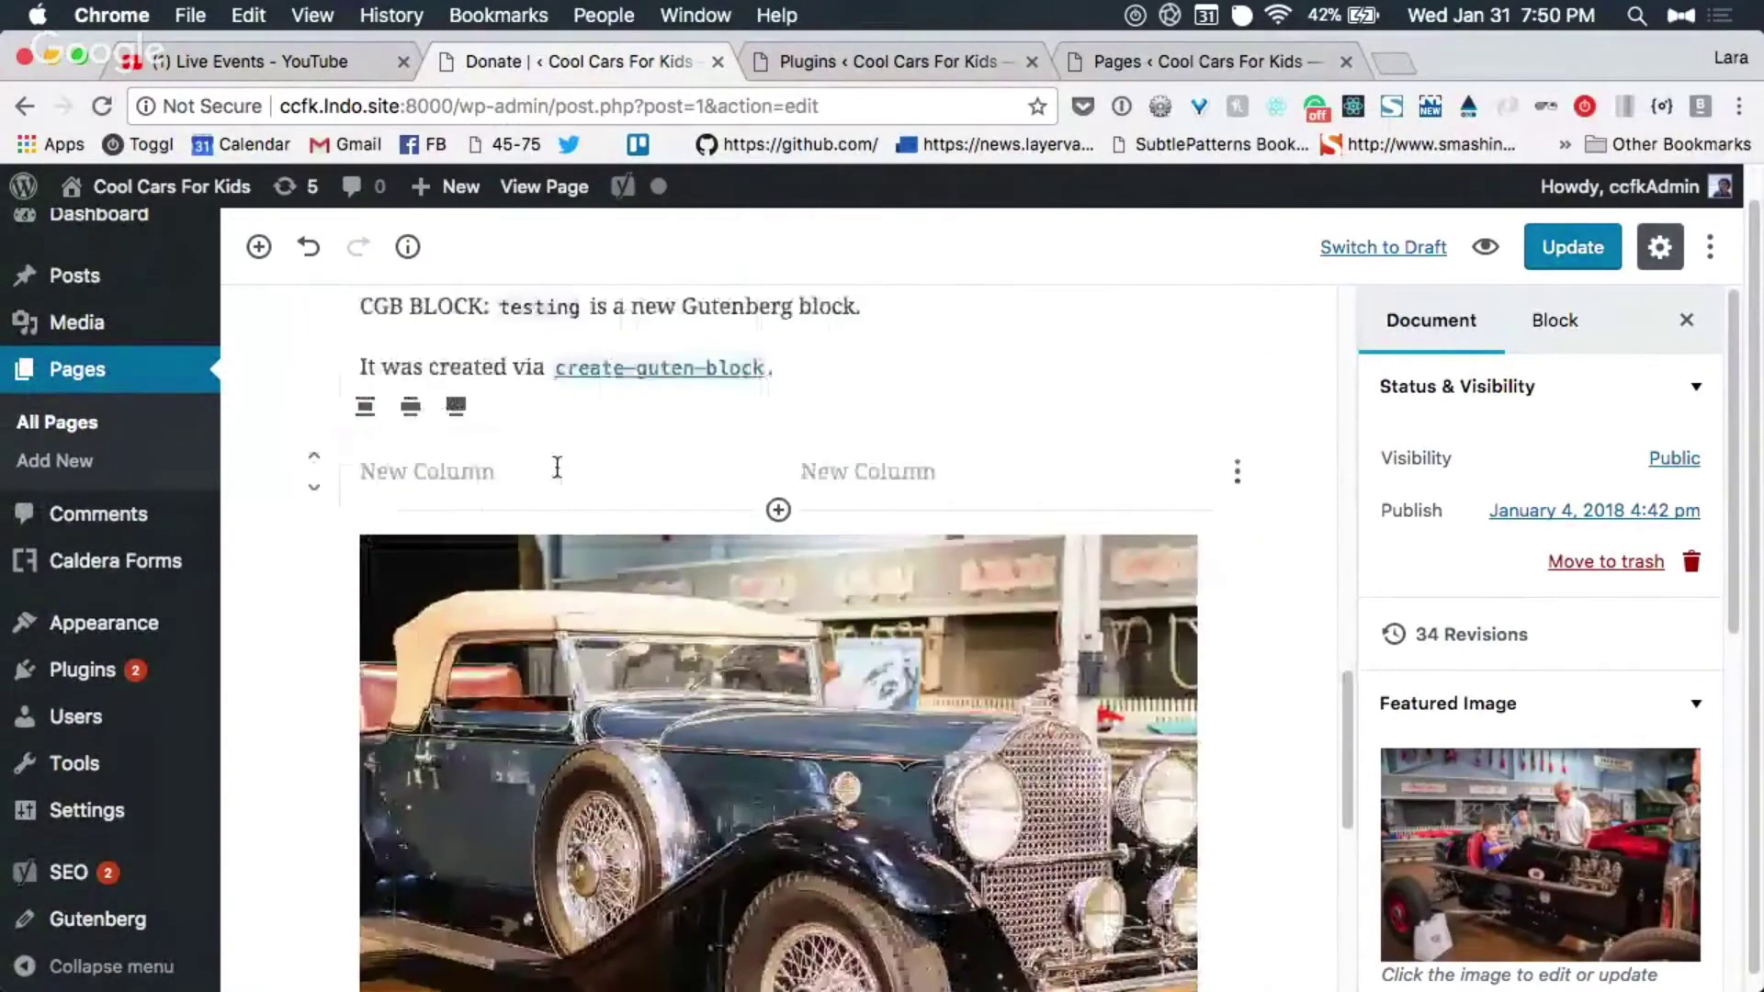
{"action": "left_click", "coordinate": [515, 471]}
{"action": "left_click", "coordinate": [980, 482]}
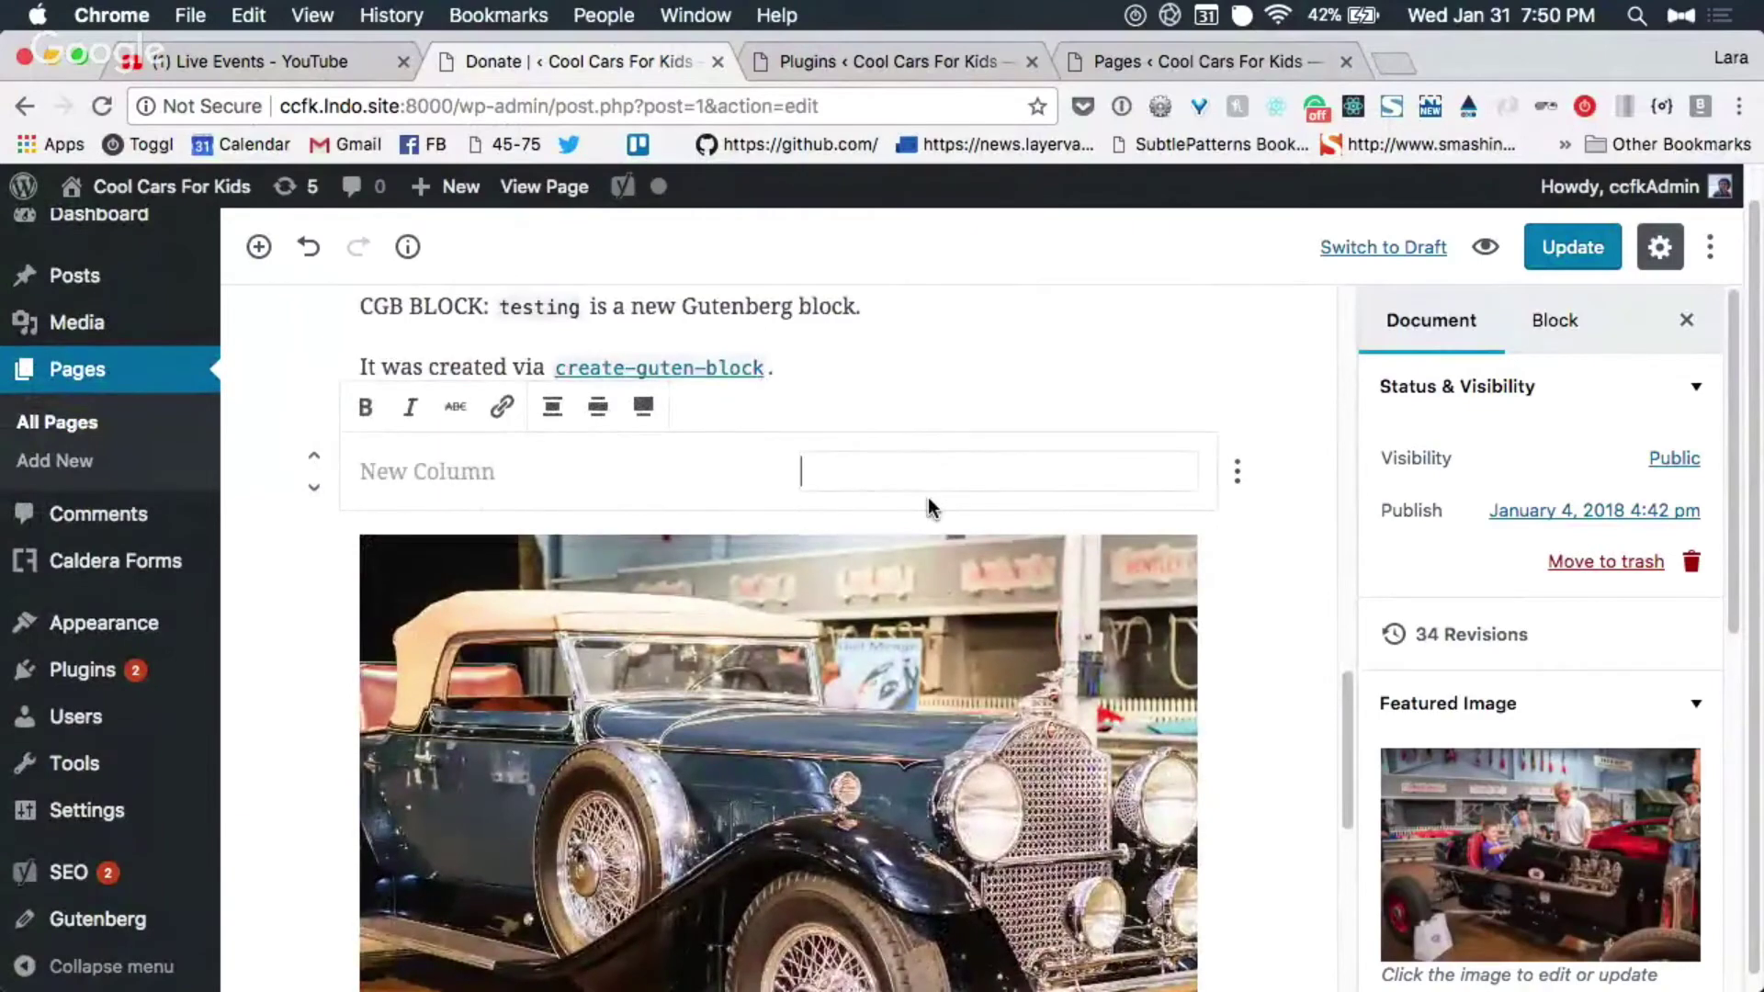
Step: Switch to Figma and examine the Our Mission feature under What We Do in the CCfK Home design
{"action": "key", "text": "super+Tab"}
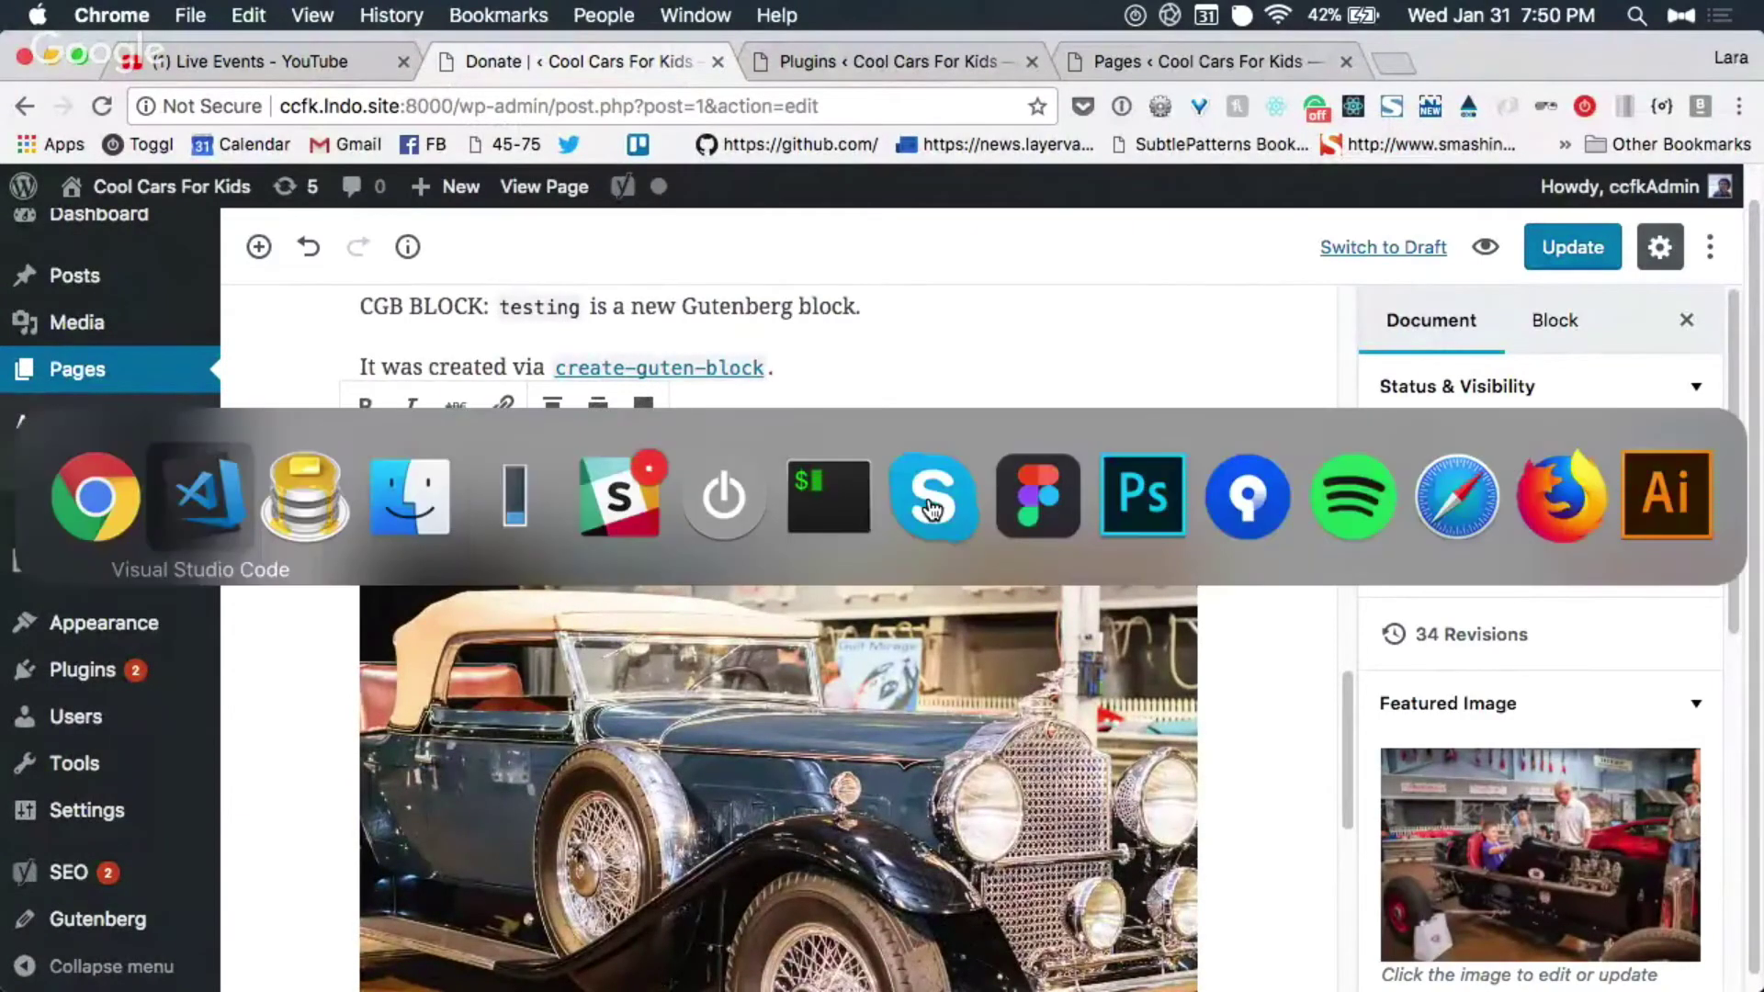
{"action": "left_click", "coordinate": [1022, 500]}
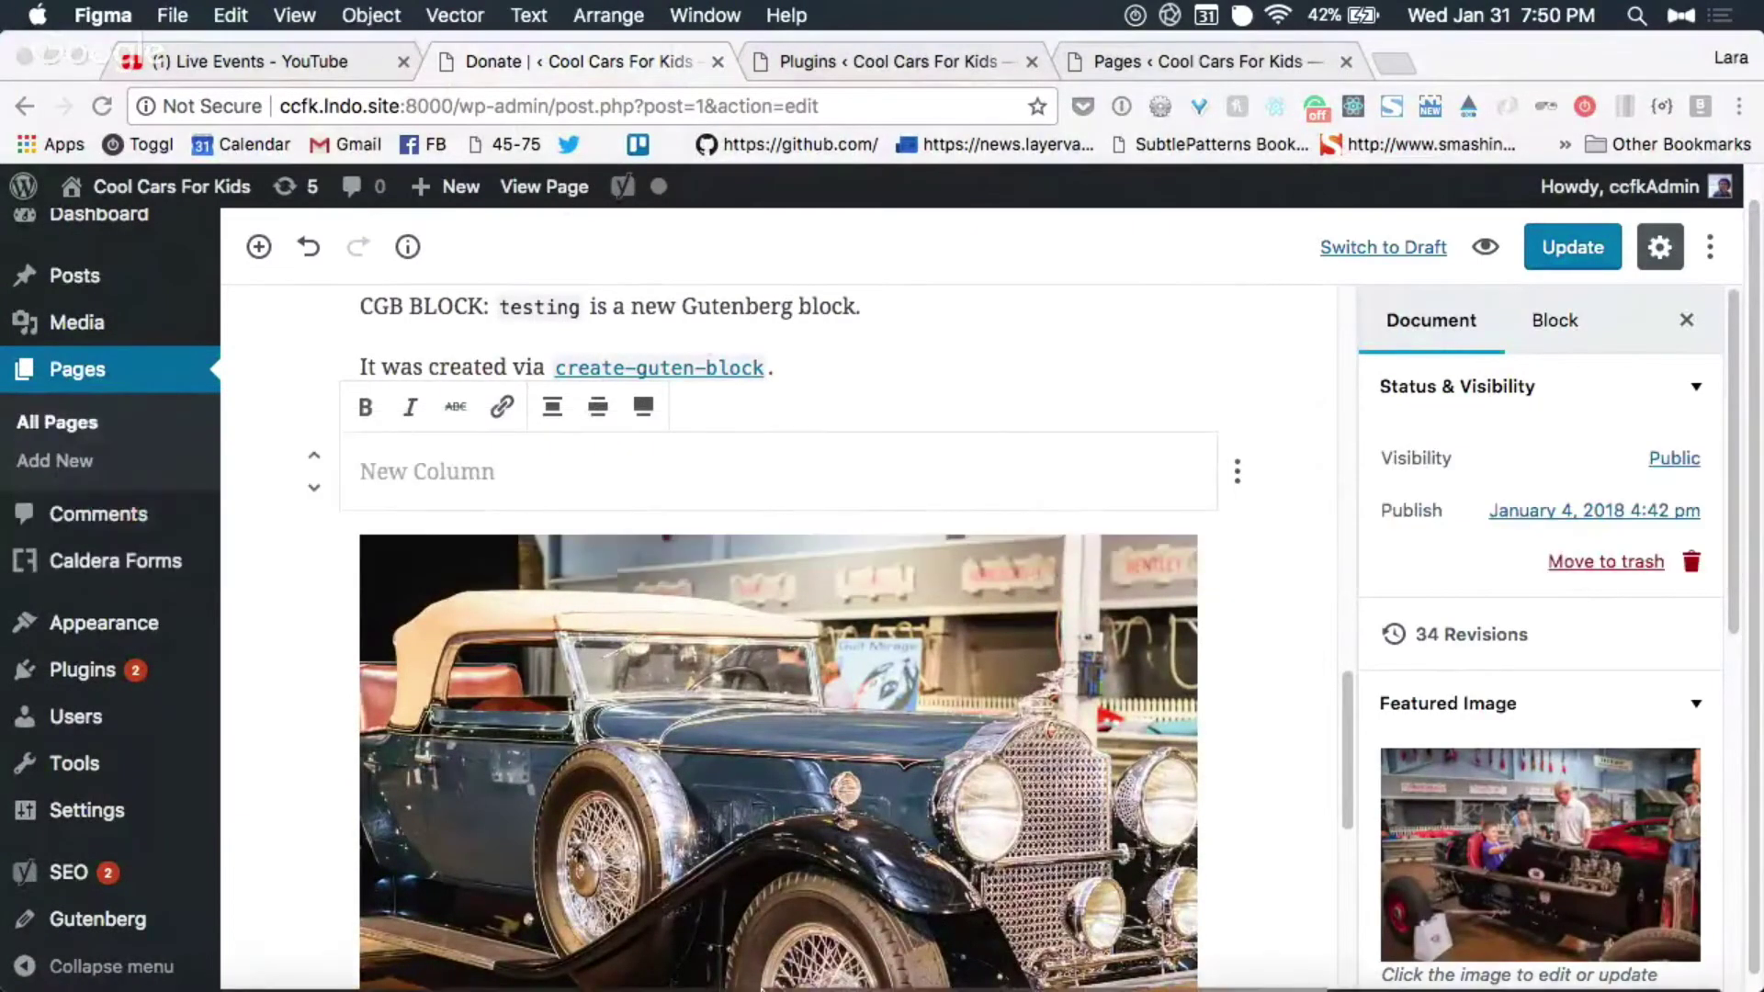
{"action": "mouse_move", "coordinate": [1329, 955]}
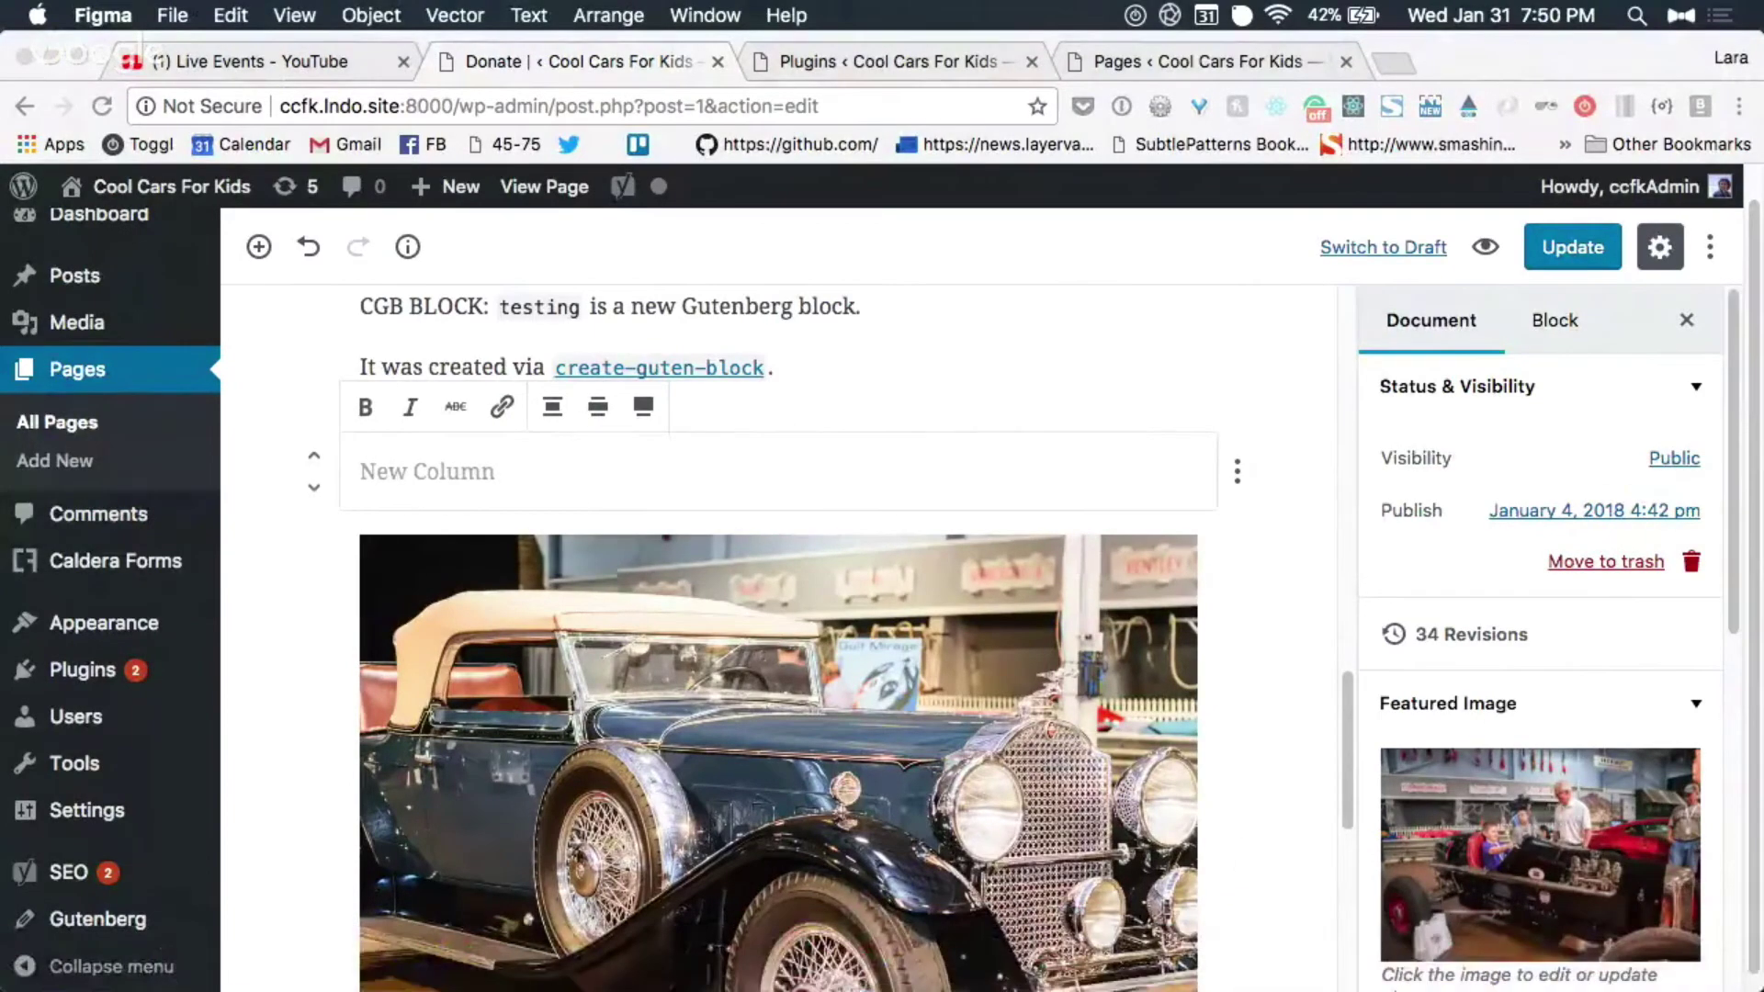
{"action": "left_click", "coordinate": [1404, 948]}
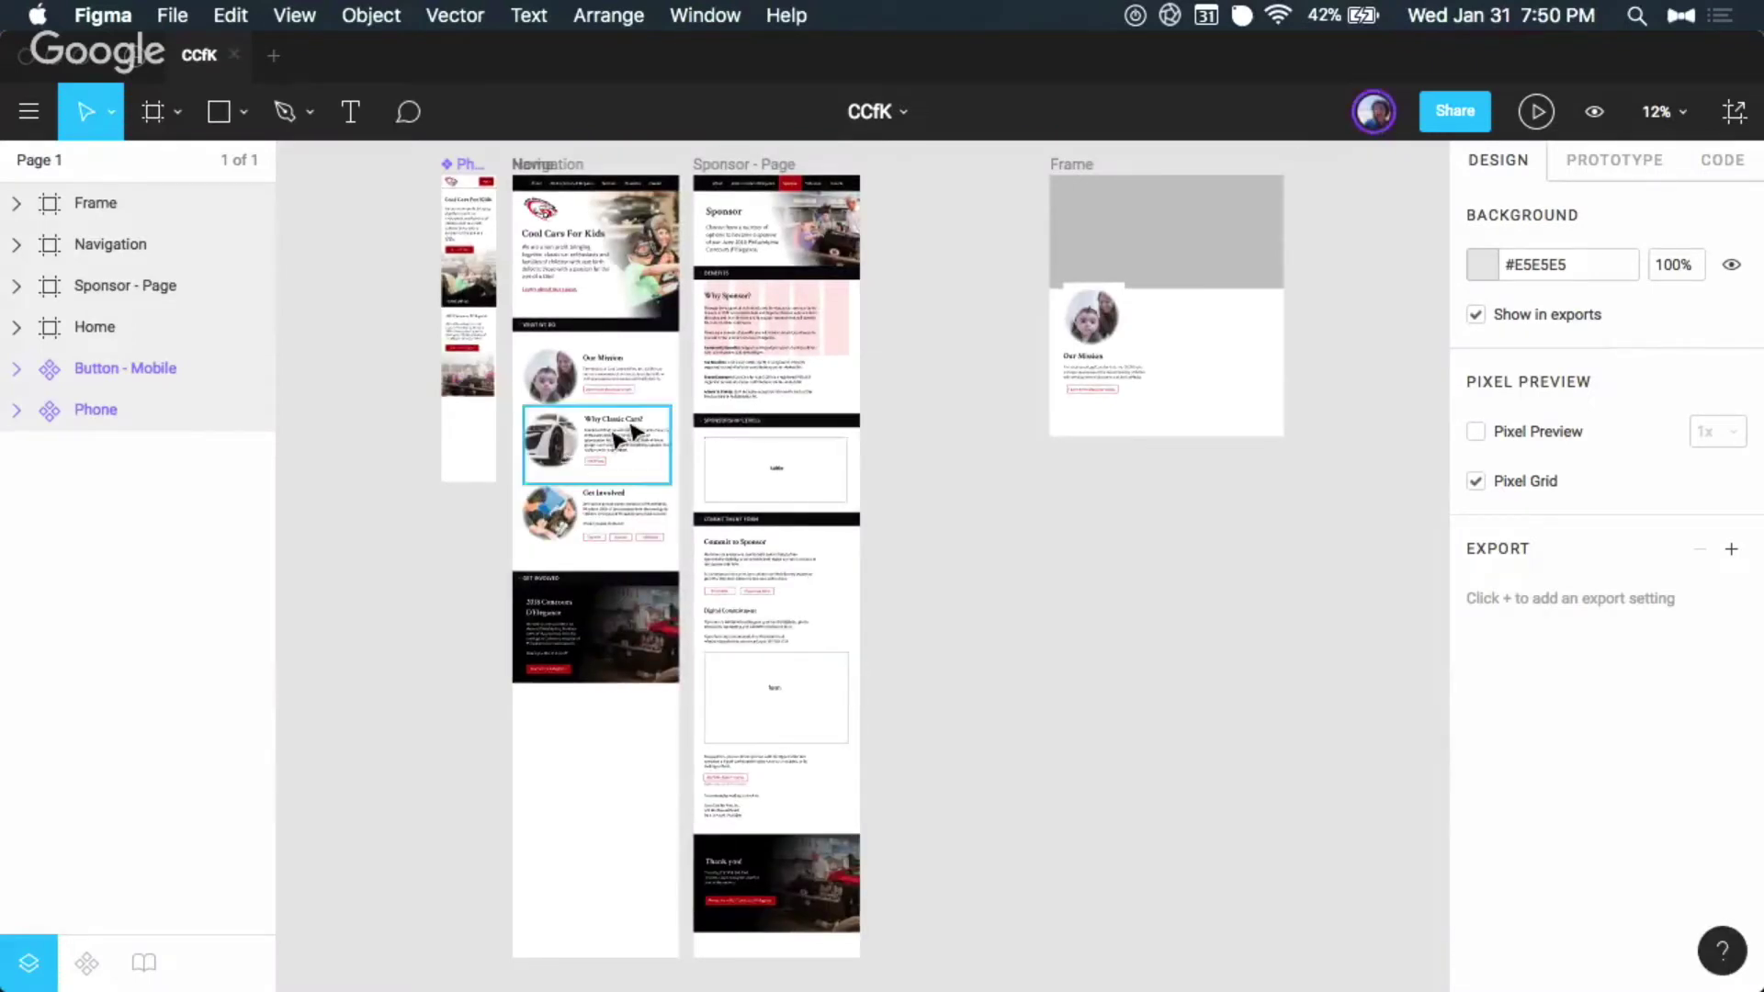
{"action": "scroll", "coordinate": [675, 407], "scroll_direction": "up", "scroll_amount": 2}
{"action": "scroll", "coordinate": [676, 406], "scroll_direction": "up", "scroll_amount": 6}
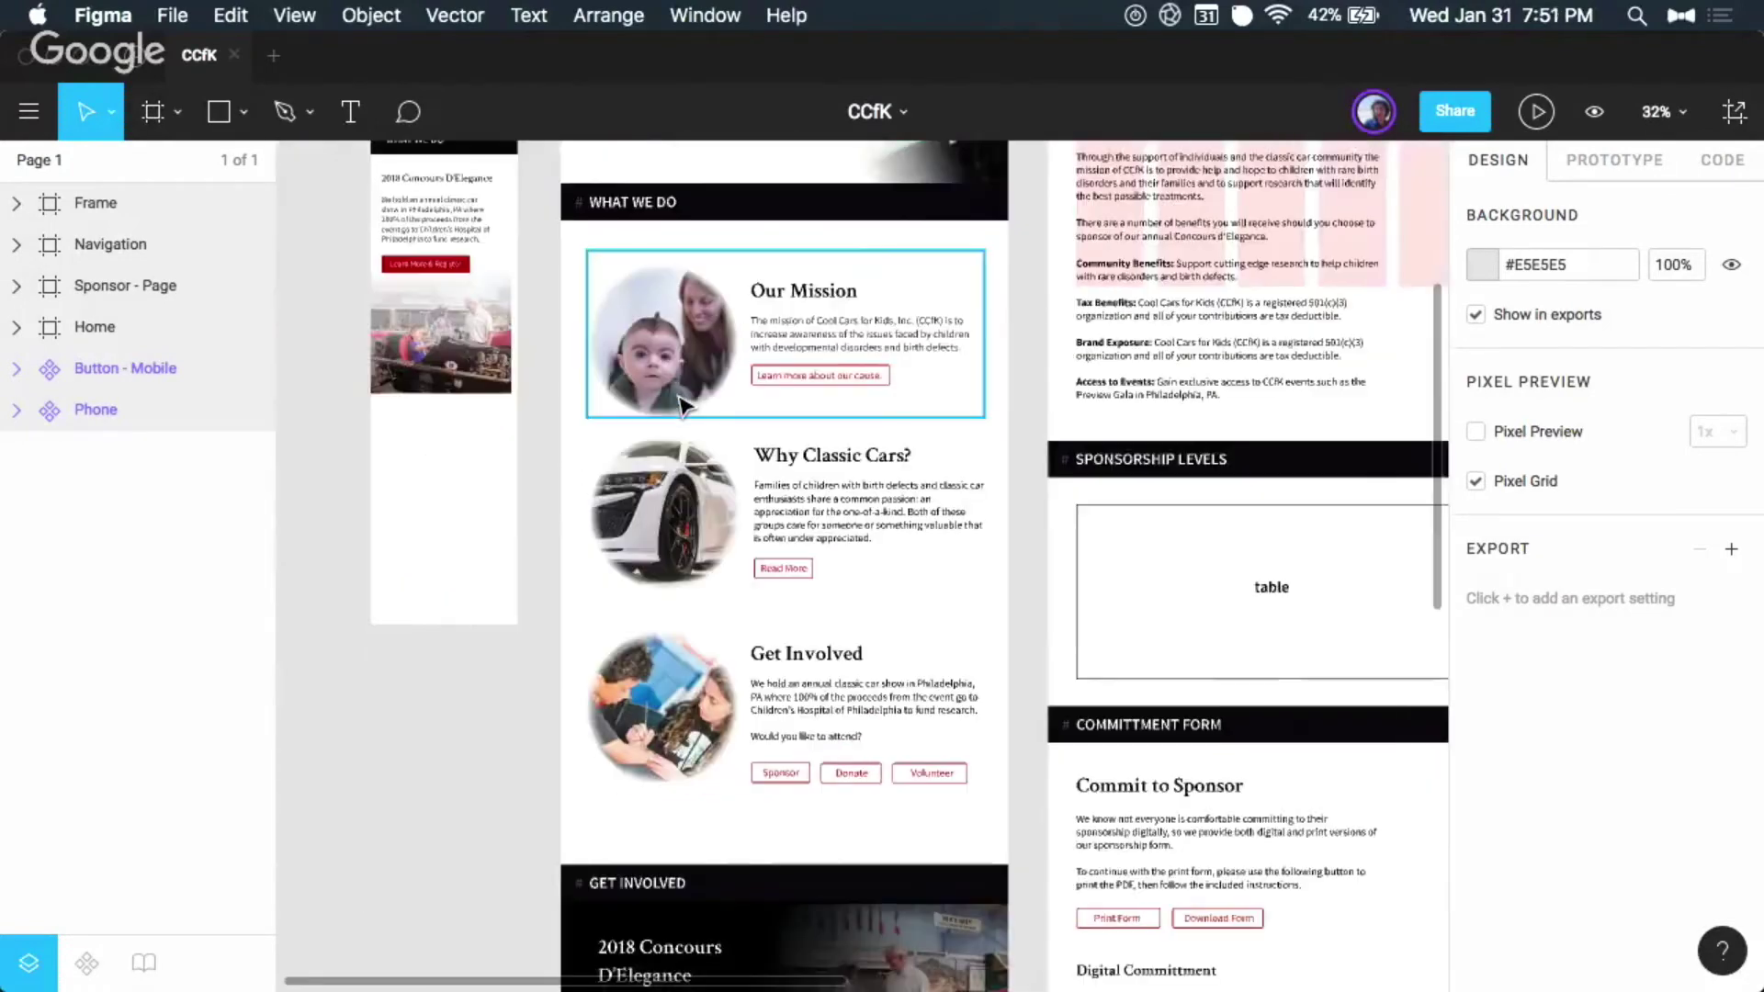
{"action": "scroll", "coordinate": [679, 404], "scroll_direction": "right", "scroll_amount": 3}
{"action": "scroll", "coordinate": [679, 405], "scroll_direction": "up", "scroll_amount": 3}
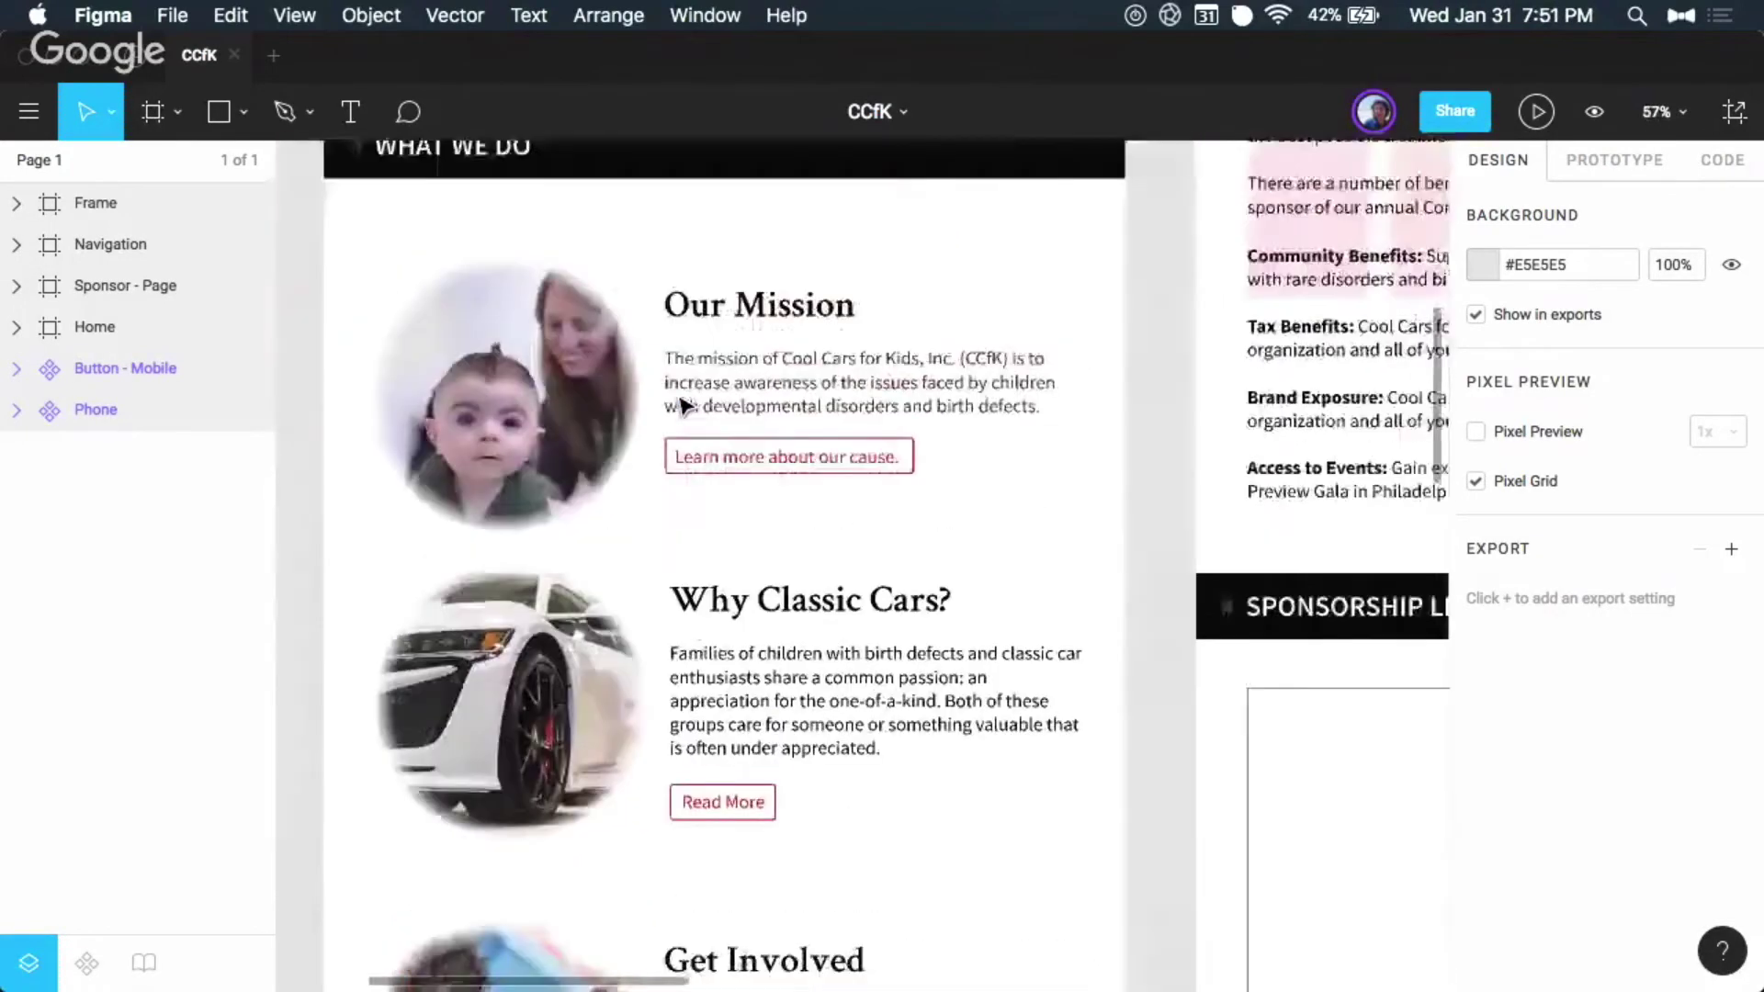
{"action": "left_click", "coordinate": [551, 425]}
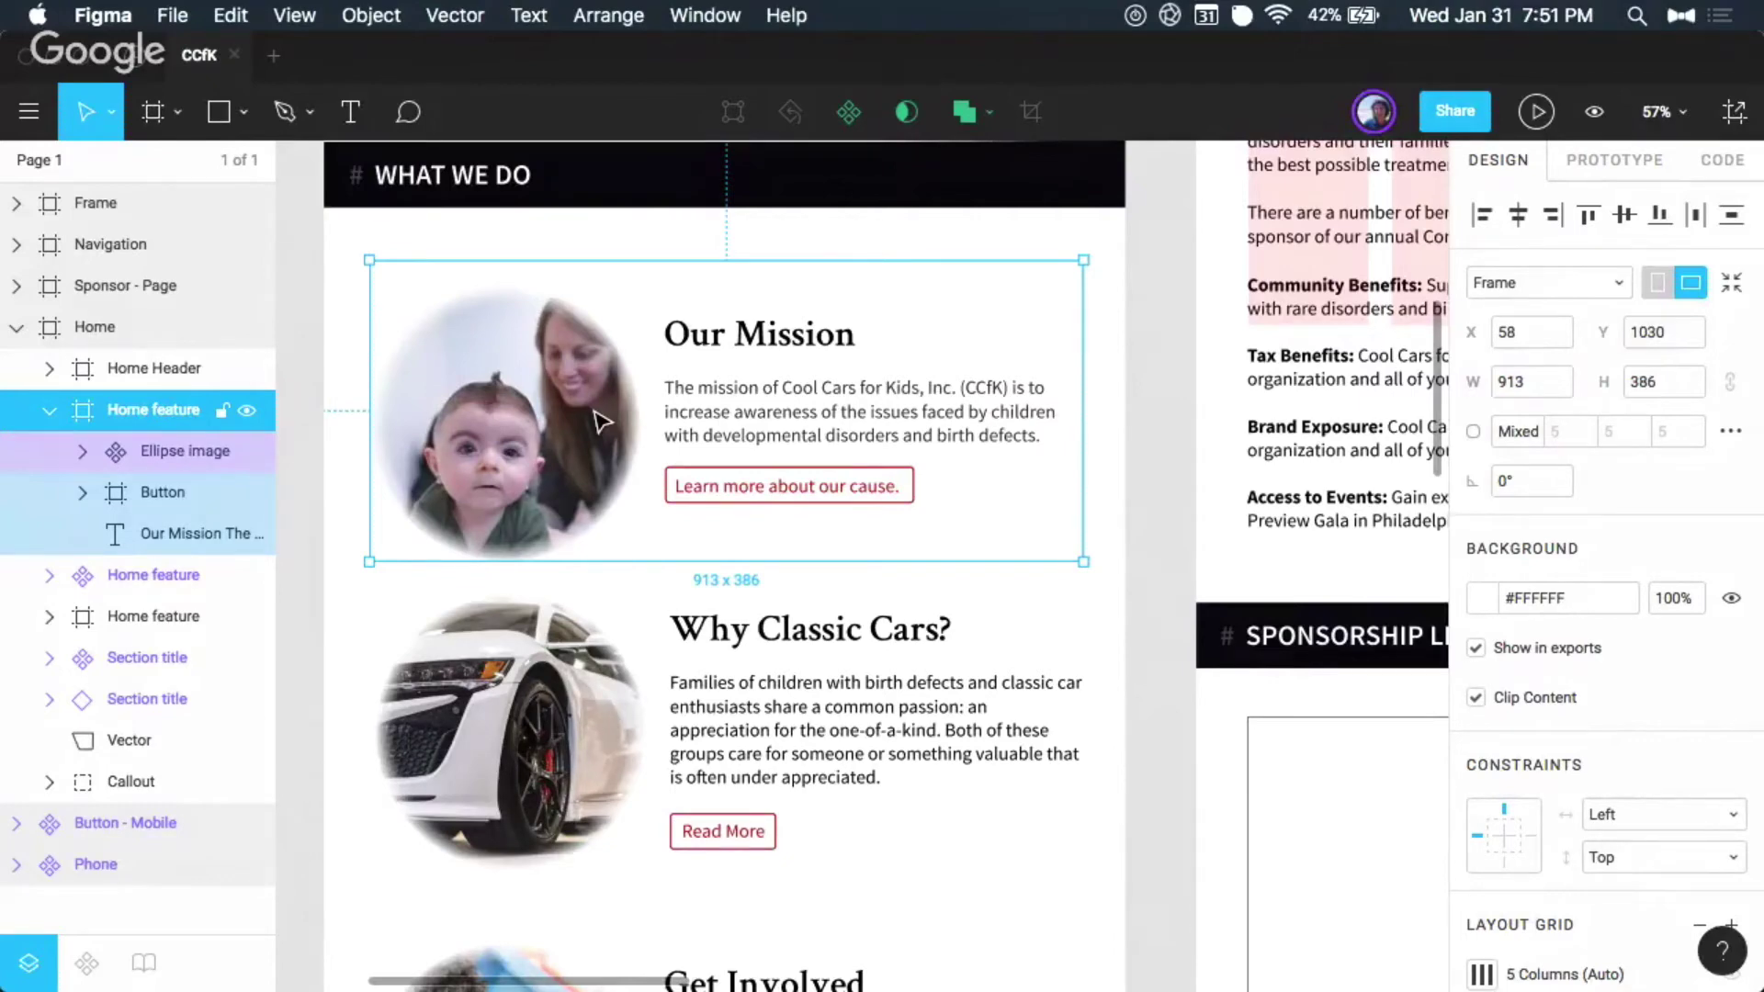
{"action": "left_click", "coordinate": [1126, 768]}
Step: Switch to Visual Studio Code and read the notes about activating and adding the Content Callout block
{"action": "key", "text": "super+Tab"}
{"action": "left_click", "coordinate": [292, 537]}
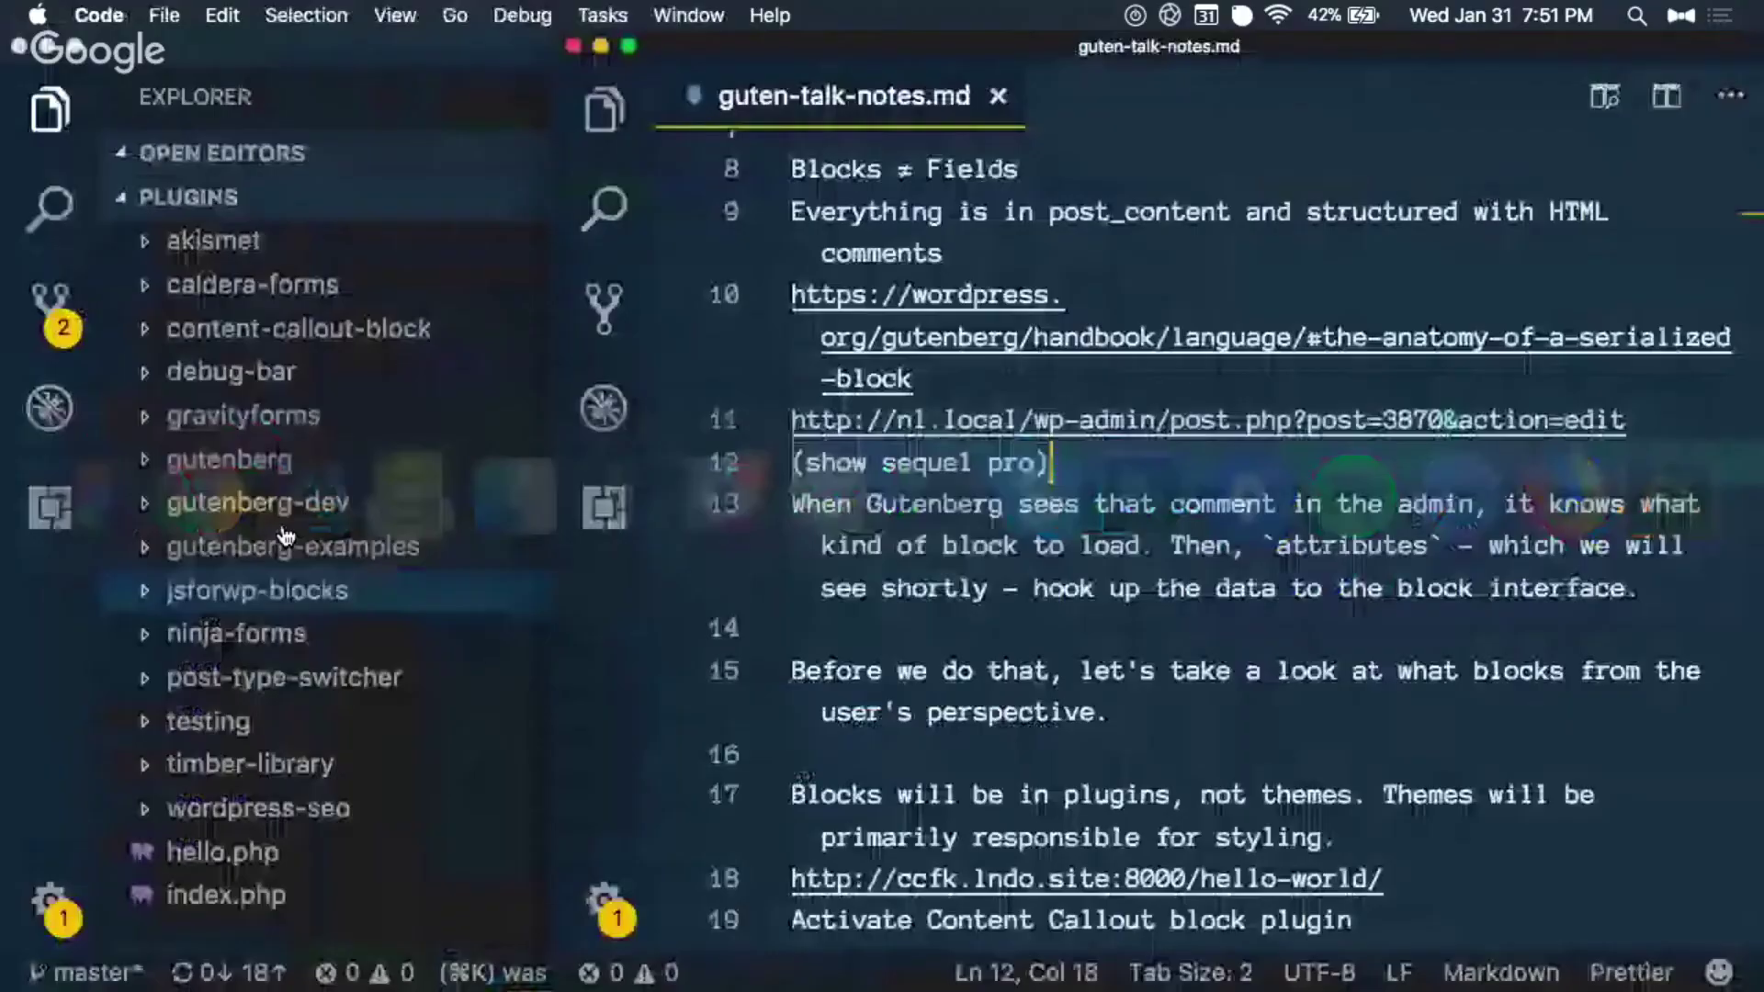
{"action": "scroll", "coordinate": [1181, 710], "scroll_direction": "down", "scroll_amount": 5}
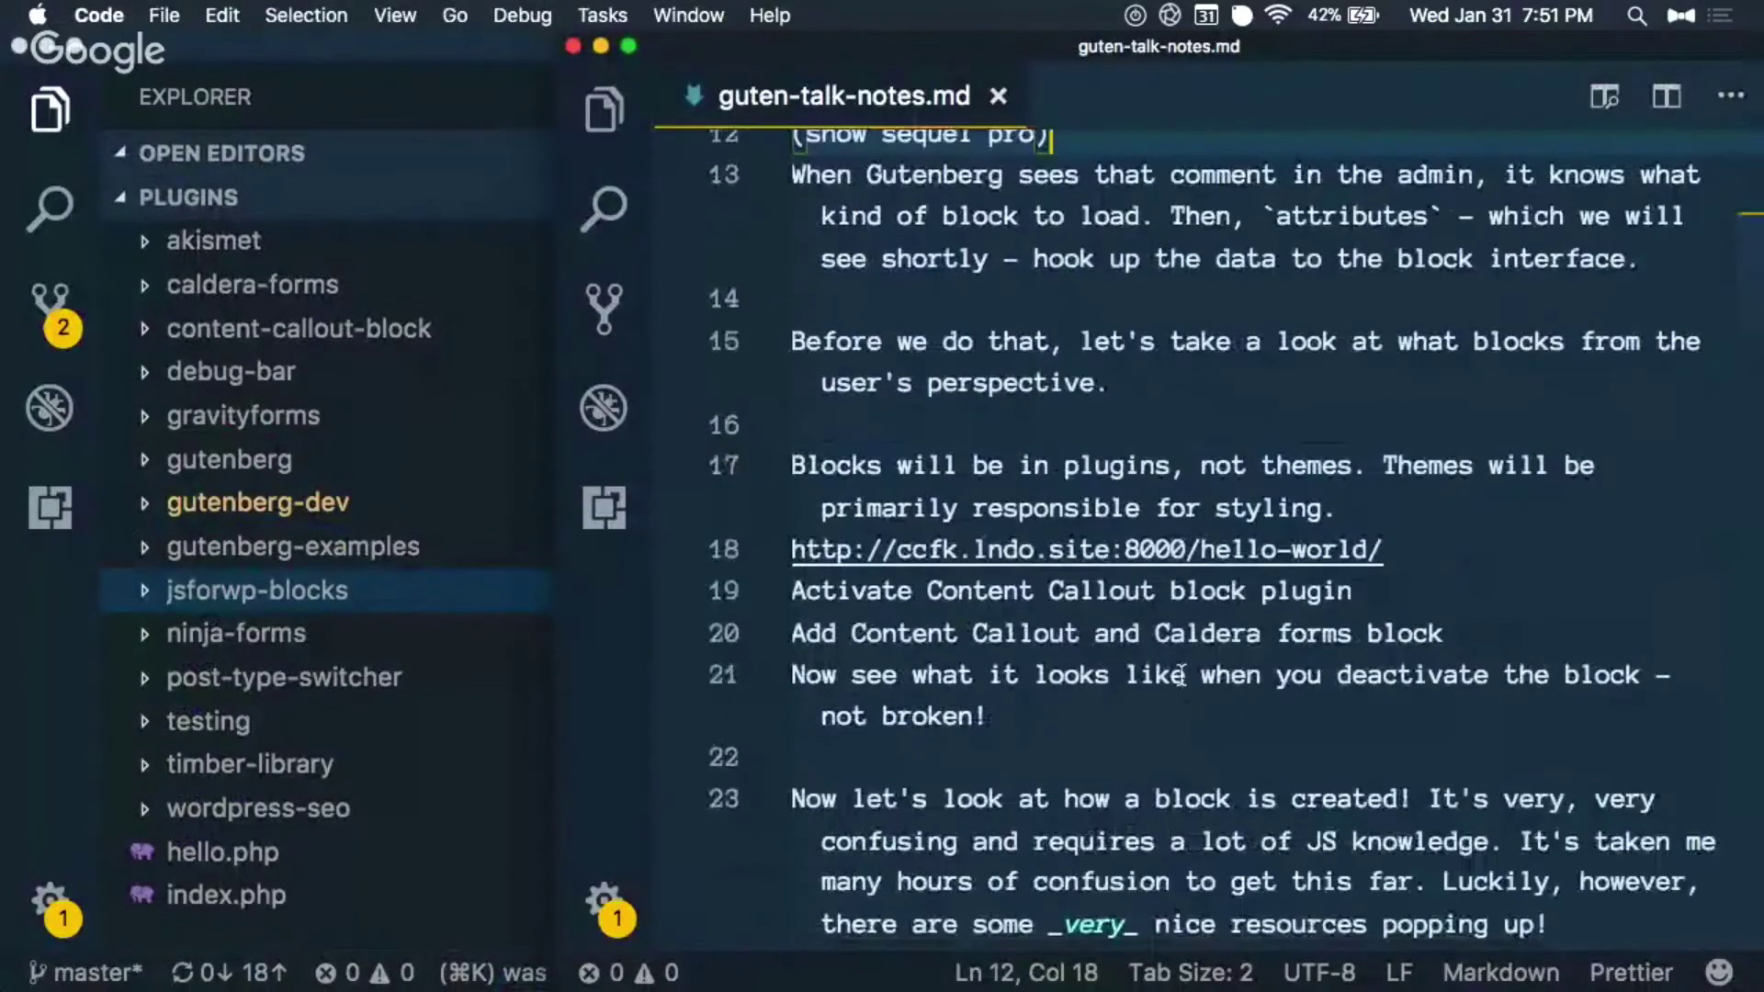
Step: Switch to Chrome and open the installed plugins list, leaving the Donate page without saving its changes
{"action": "key", "text": "super+Tab"}
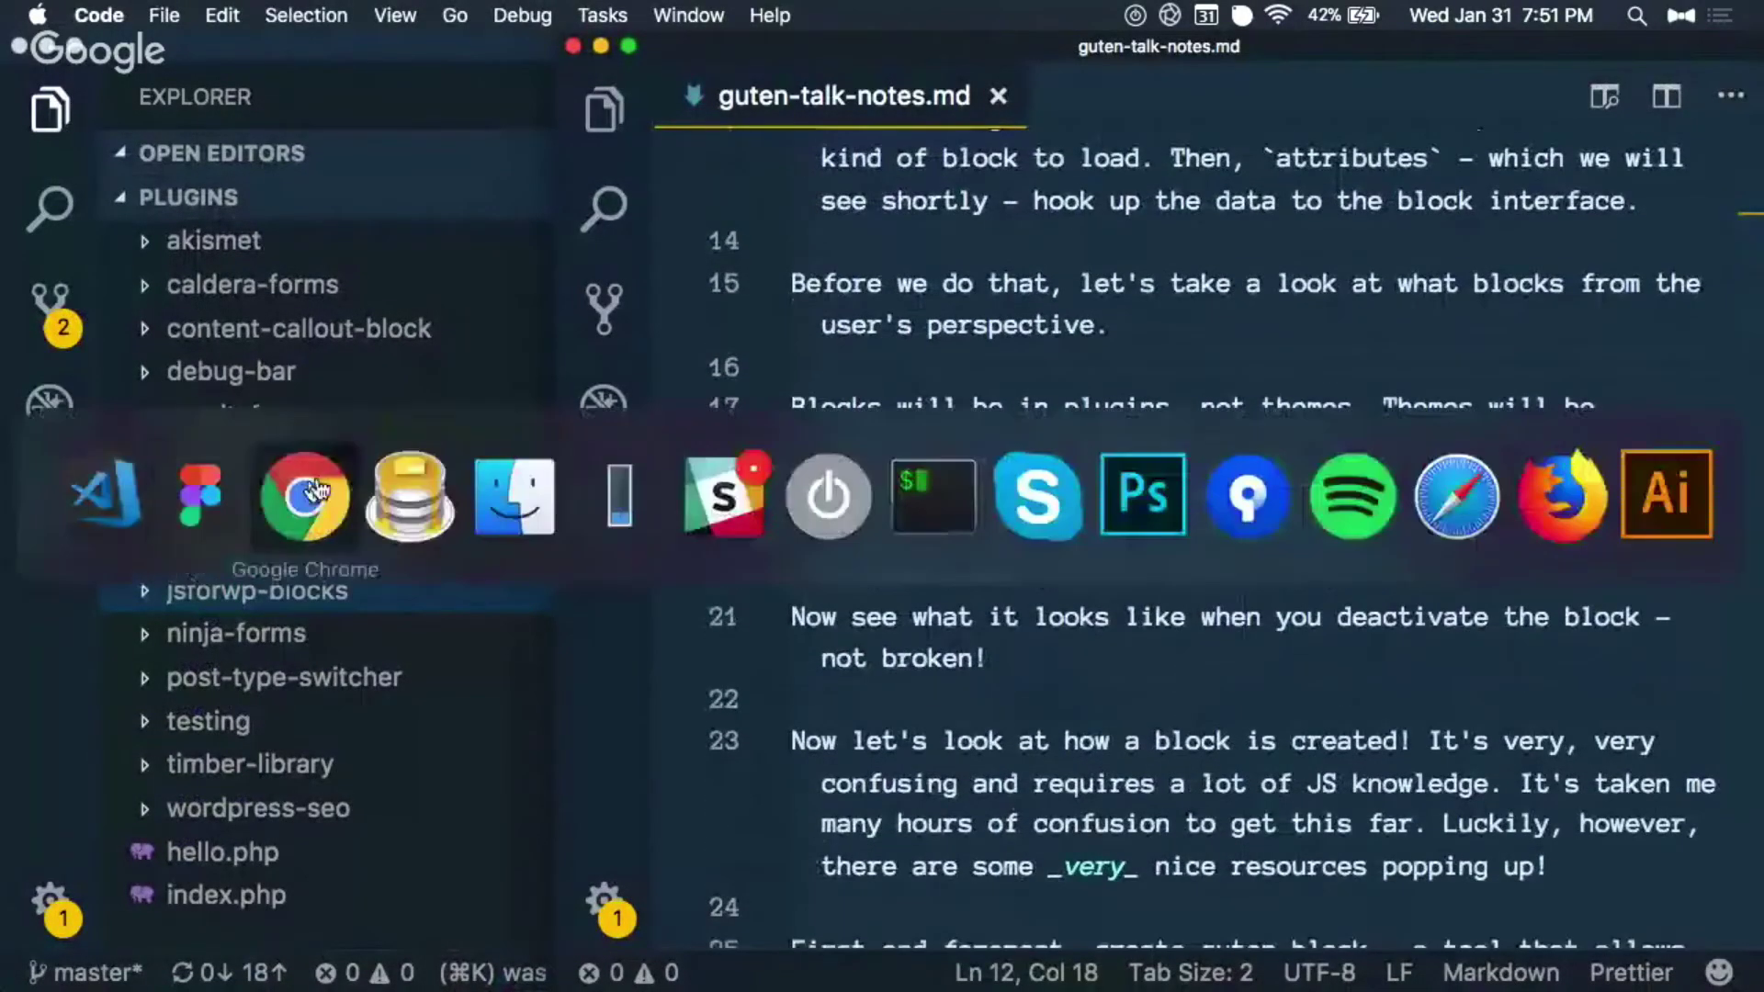
{"action": "left_click", "coordinate": [307, 500]}
{"action": "mouse_move", "coordinate": [83, 669]}
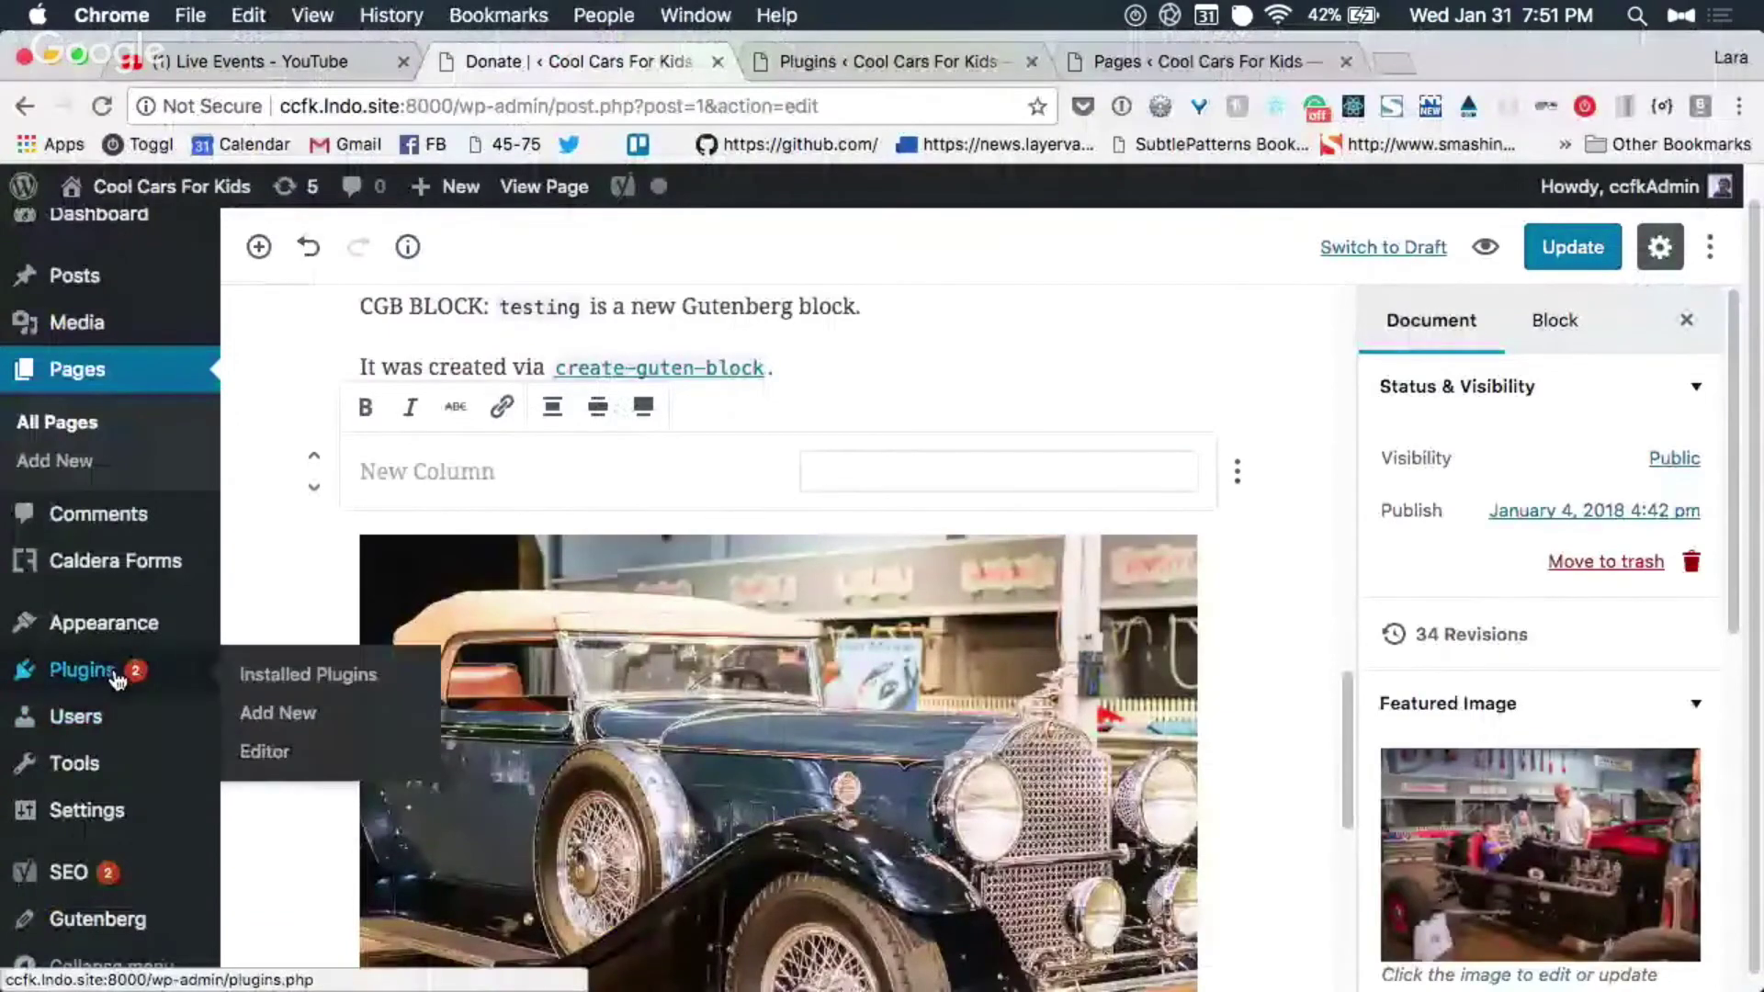
{"action": "left_click", "coordinate": [299, 676]}
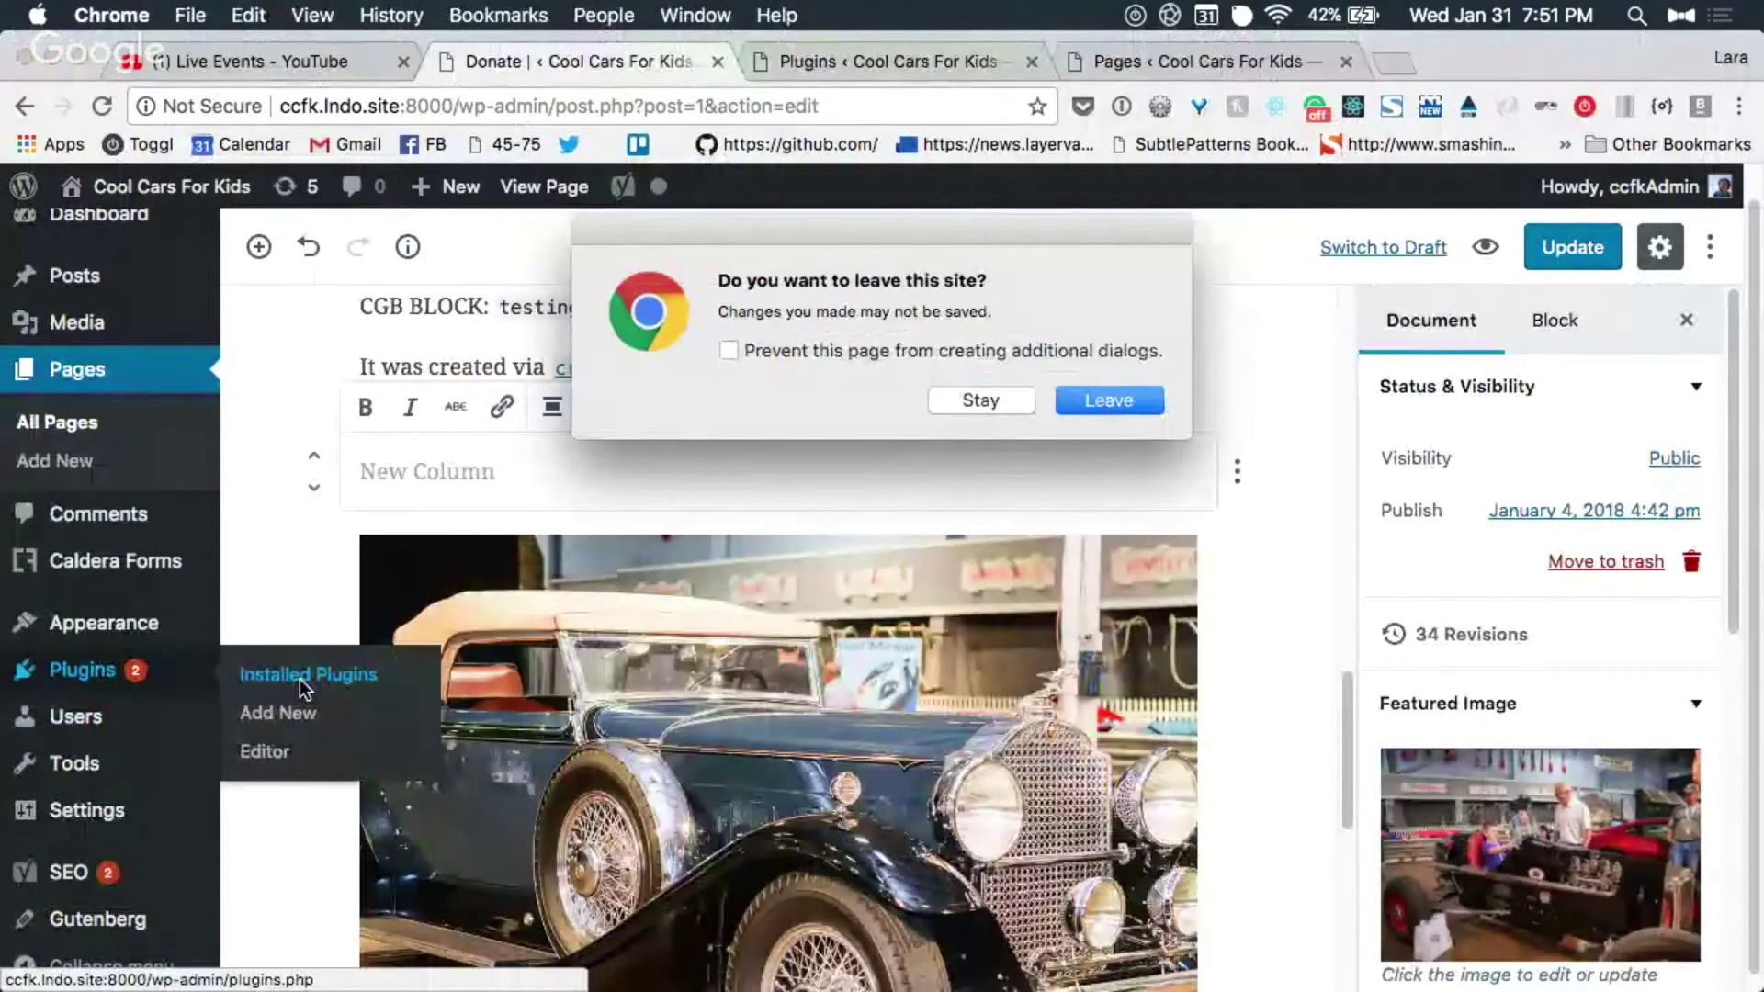
{"action": "key", "text": "Return"}
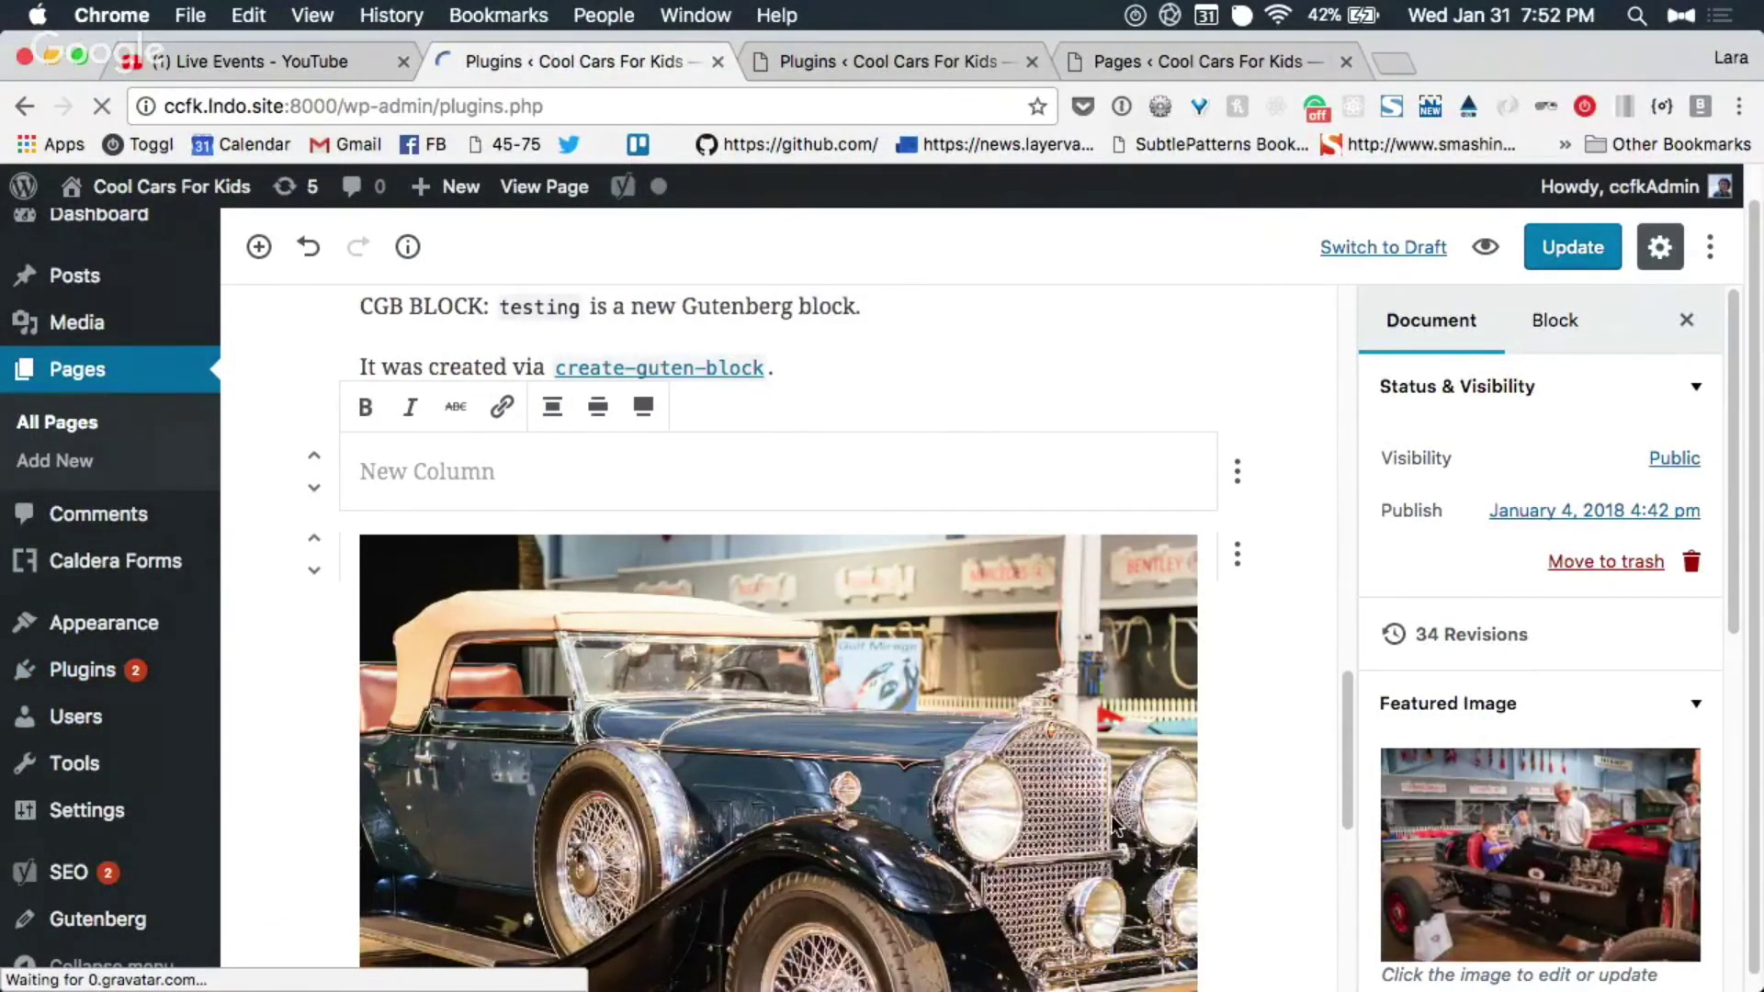
Step: Activate the Content Callout Block (ccfk) plugin
{"action": "scroll", "coordinate": [514, 648], "scroll_direction": "down", "scroll_amount": 3}
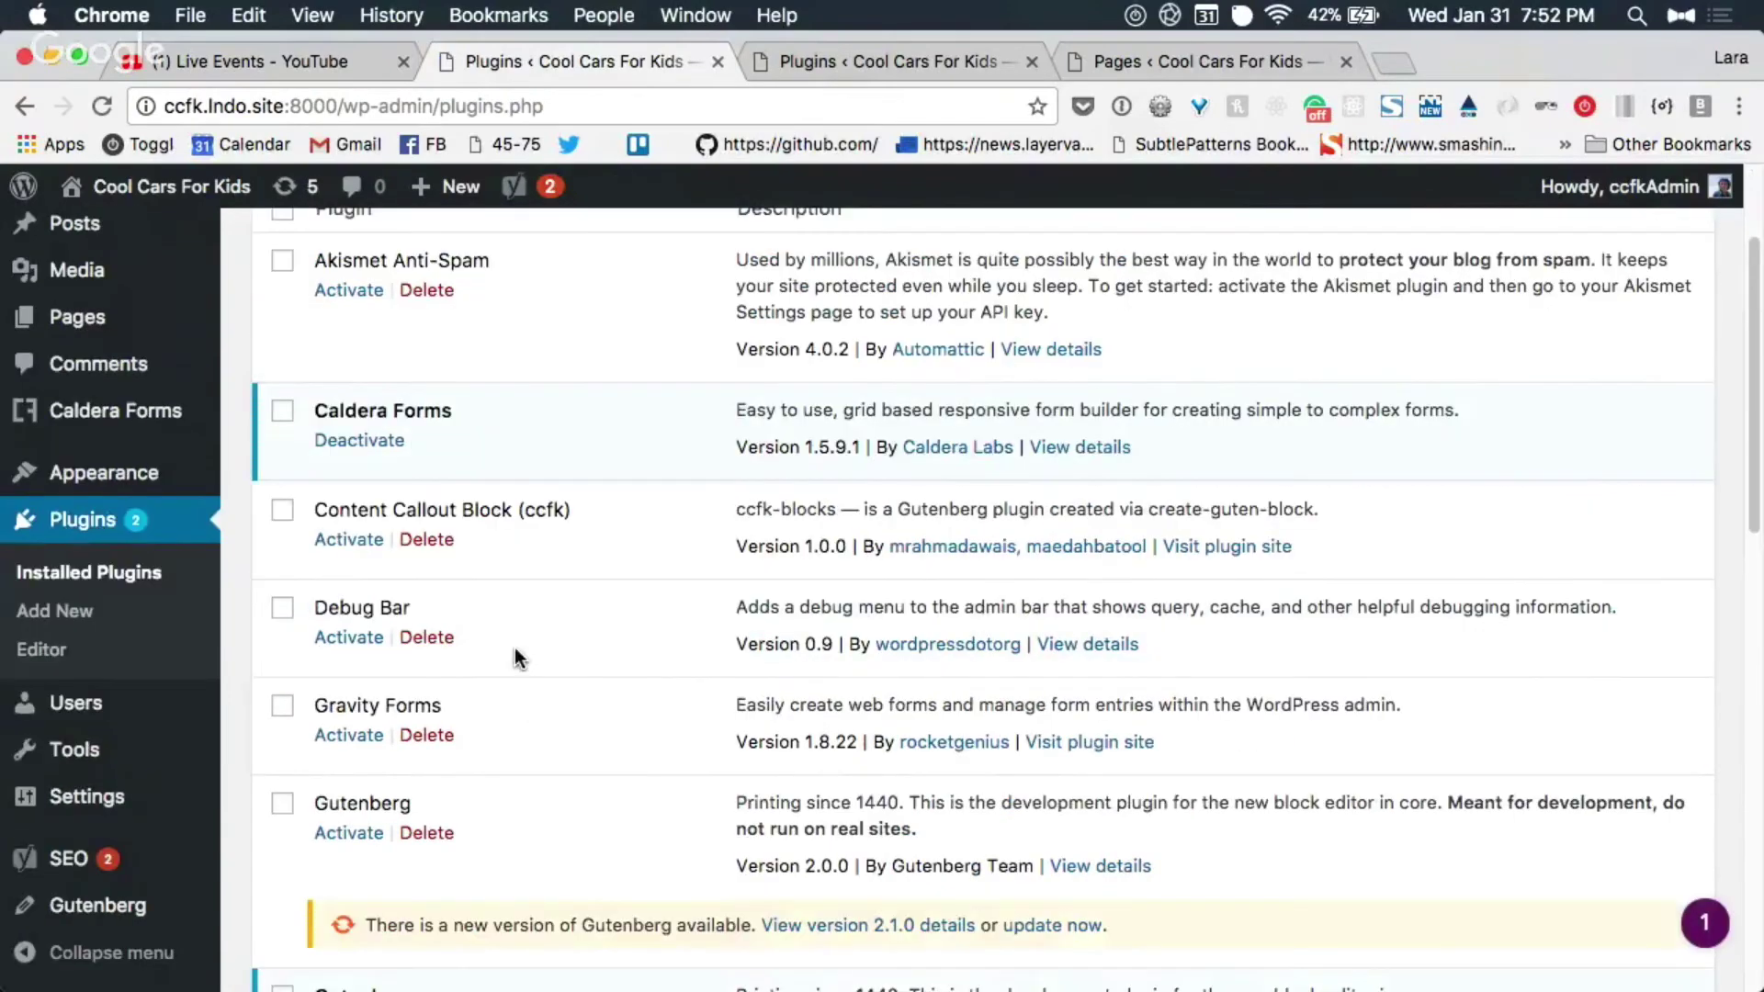
{"action": "left_click_drag", "start_coordinate": [314, 507], "coordinate": [552, 507]}
{"action": "left_click", "coordinate": [556, 511]}
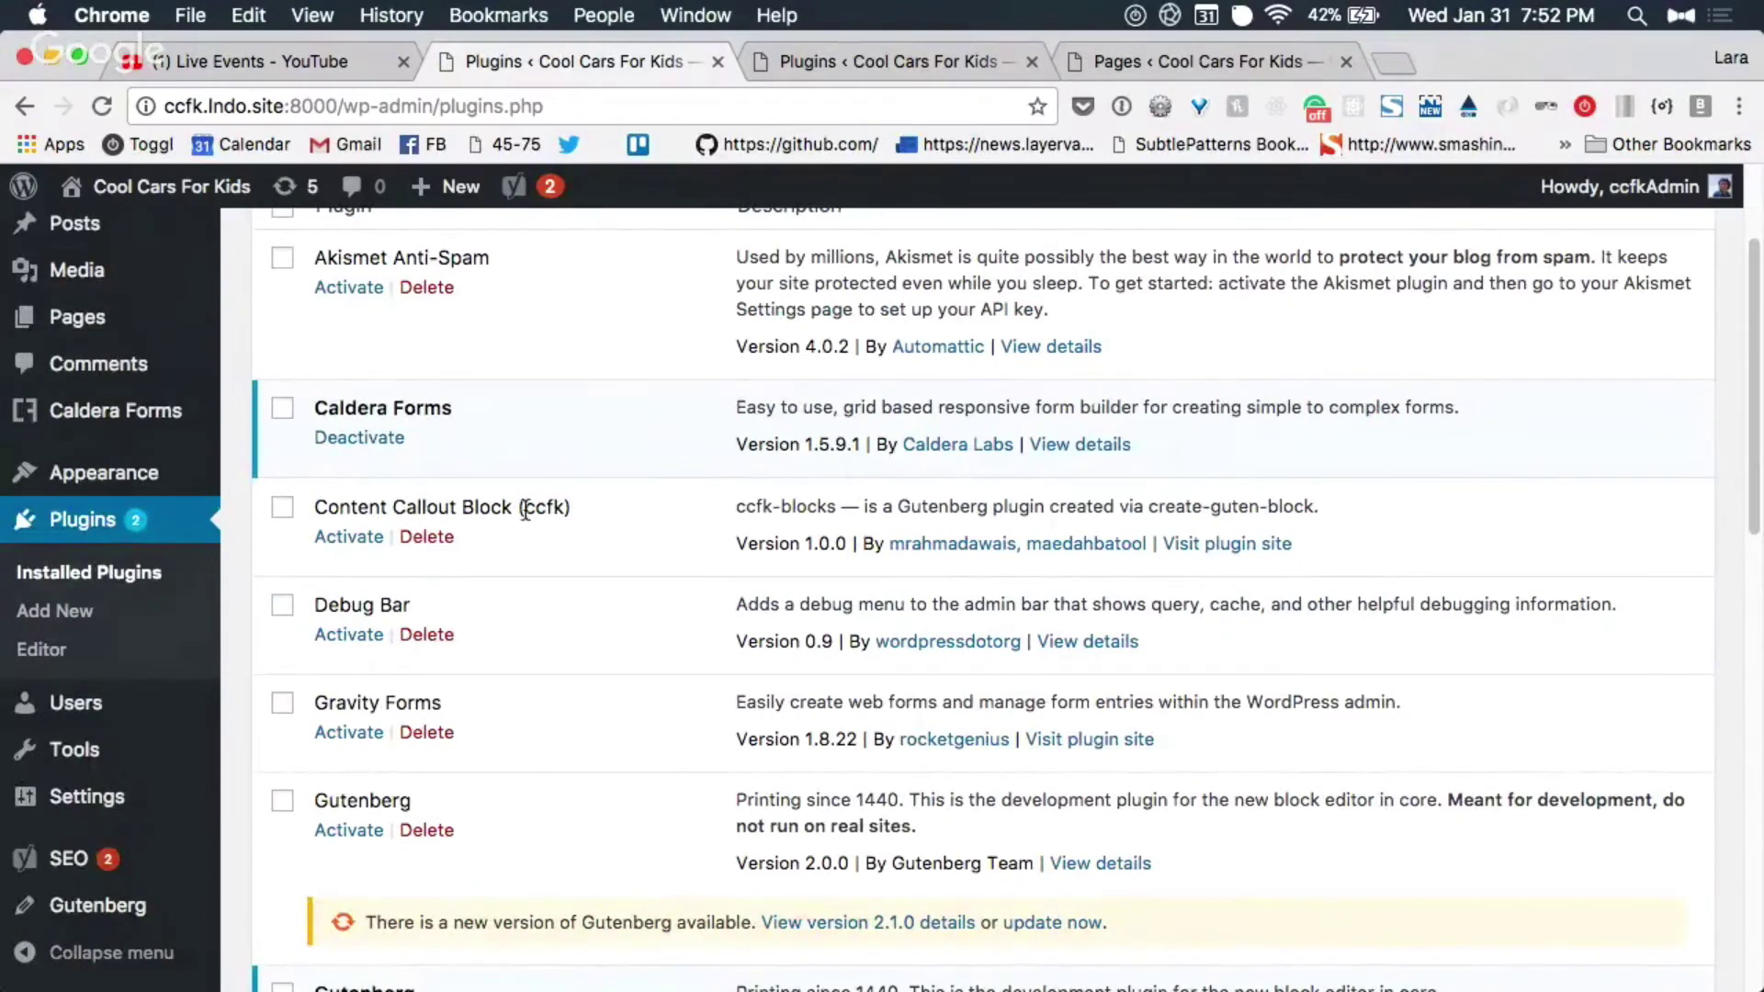
{"action": "left_click", "coordinate": [349, 537]}
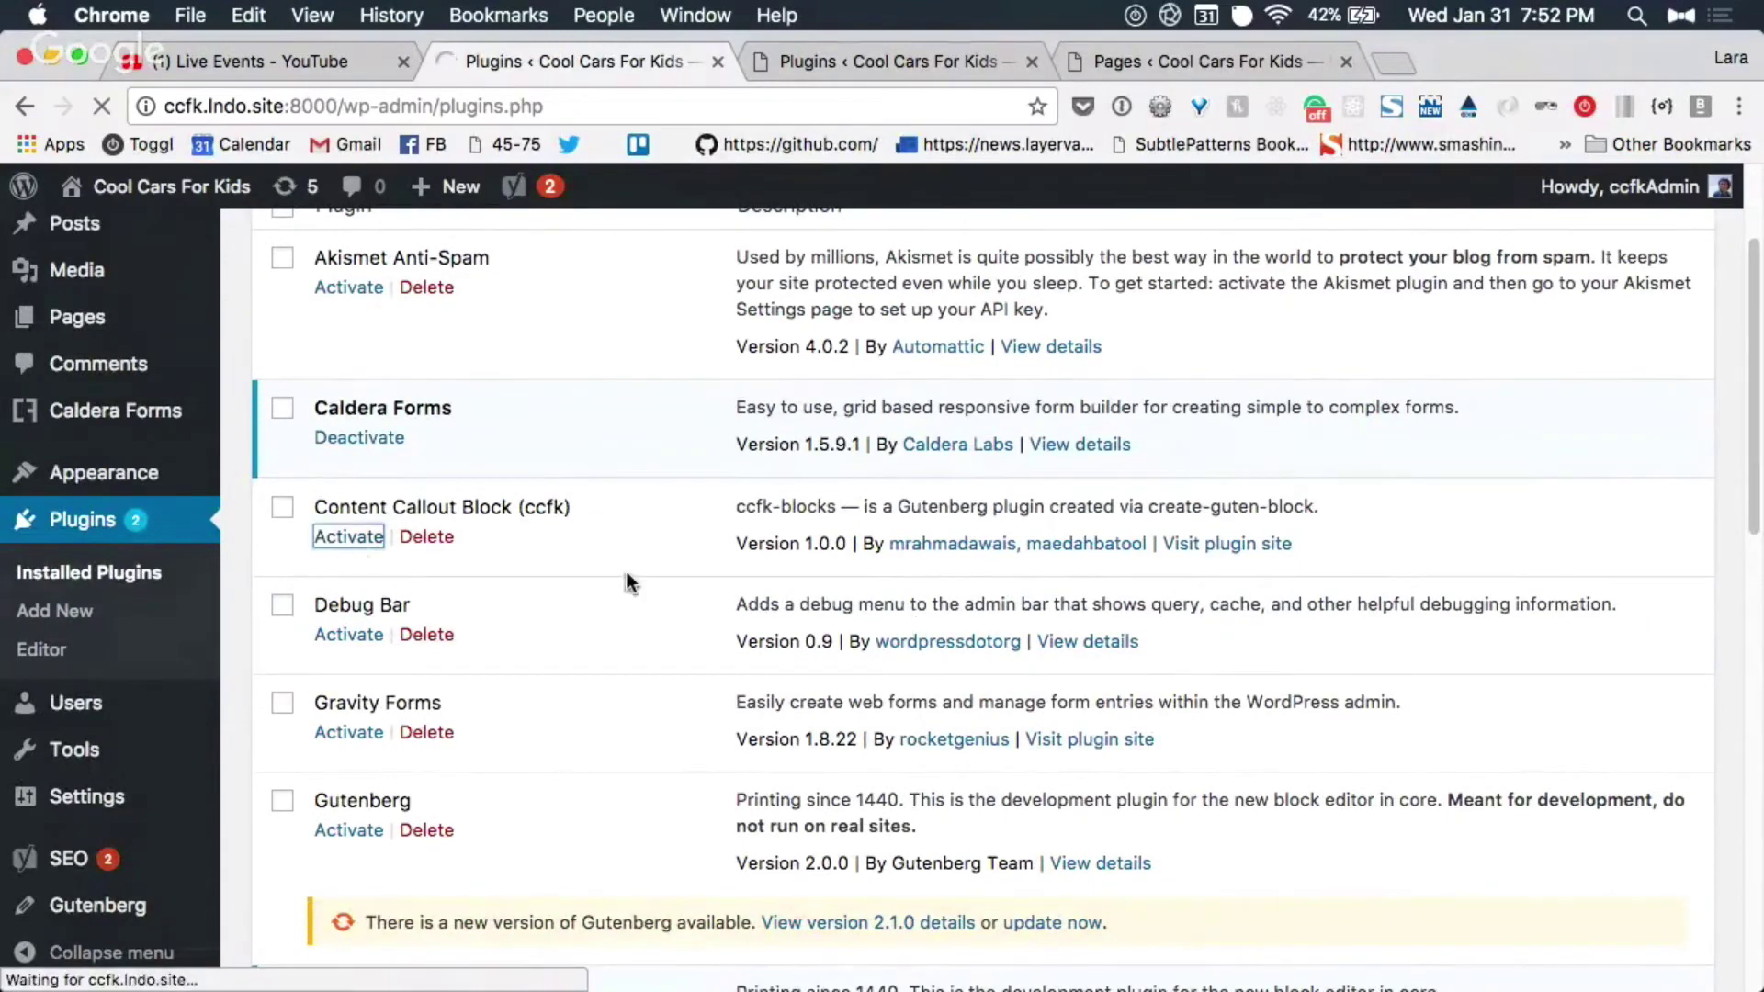
{"action": "scroll", "coordinate": [478, 625], "scroll_direction": "down", "scroll_amount": 1}
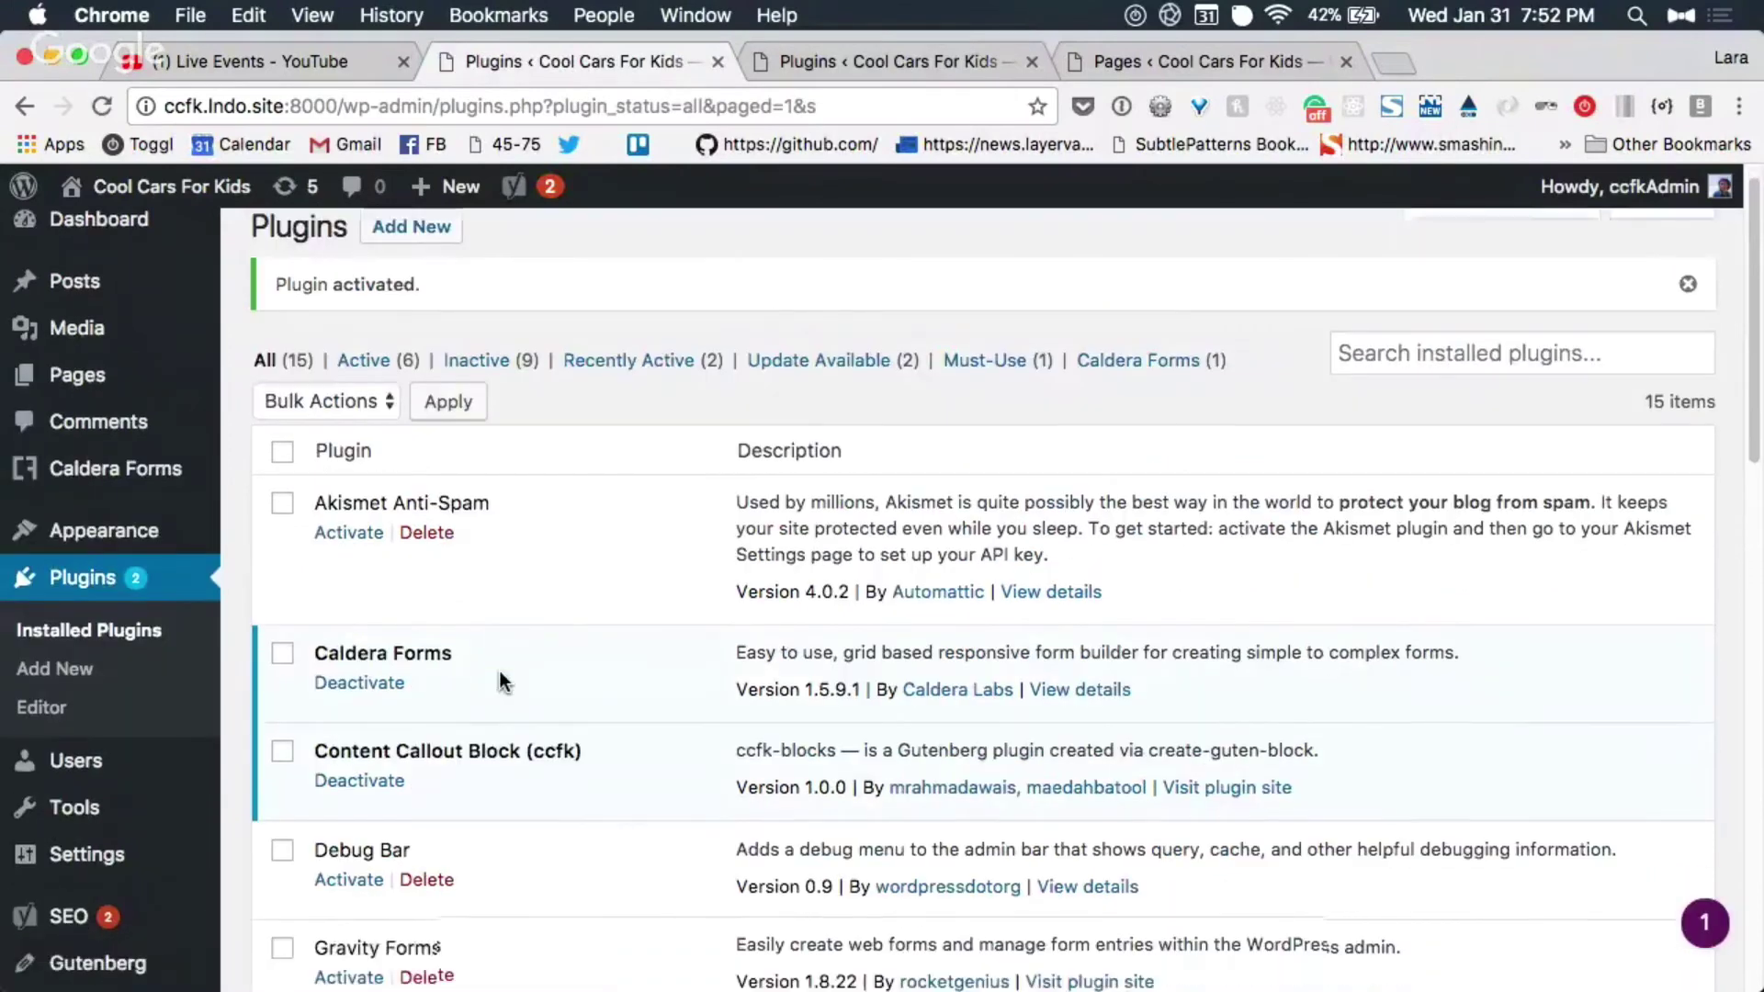
{"action": "scroll", "coordinate": [499, 671], "scroll_direction": "up", "scroll_amount": 1}
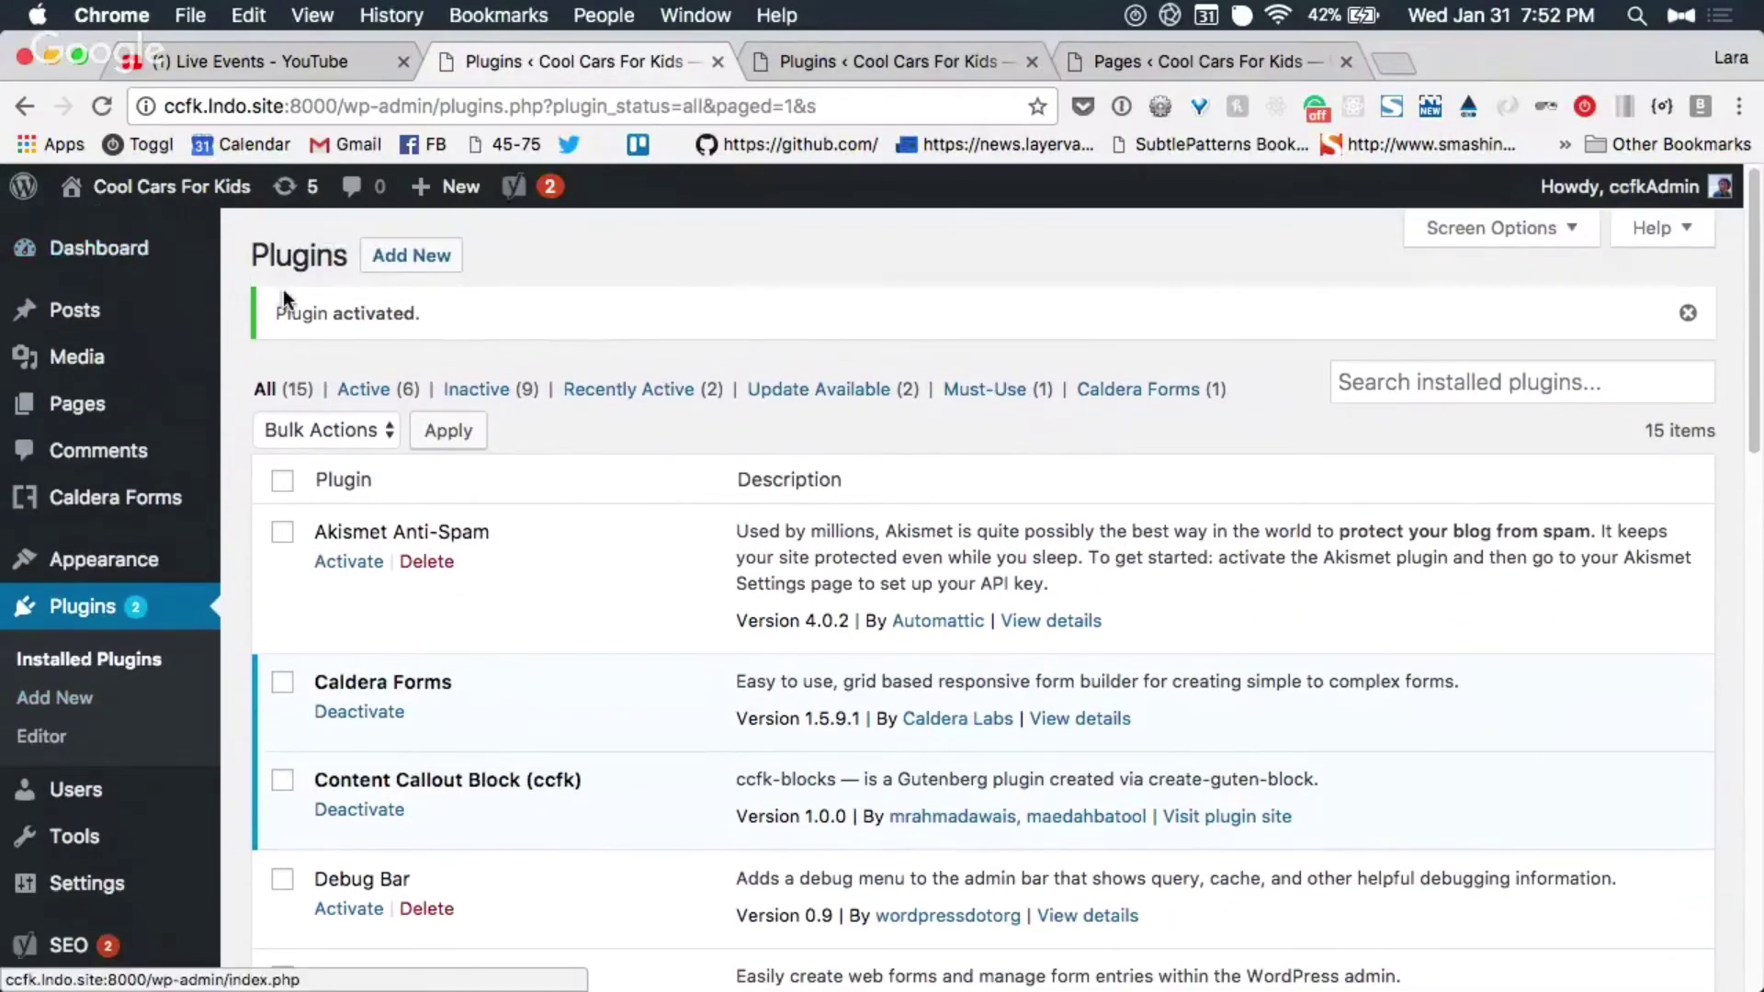
Step: Open the Donate page for editing from the list of all pages
{"action": "mouse_move", "coordinate": [64, 408]}
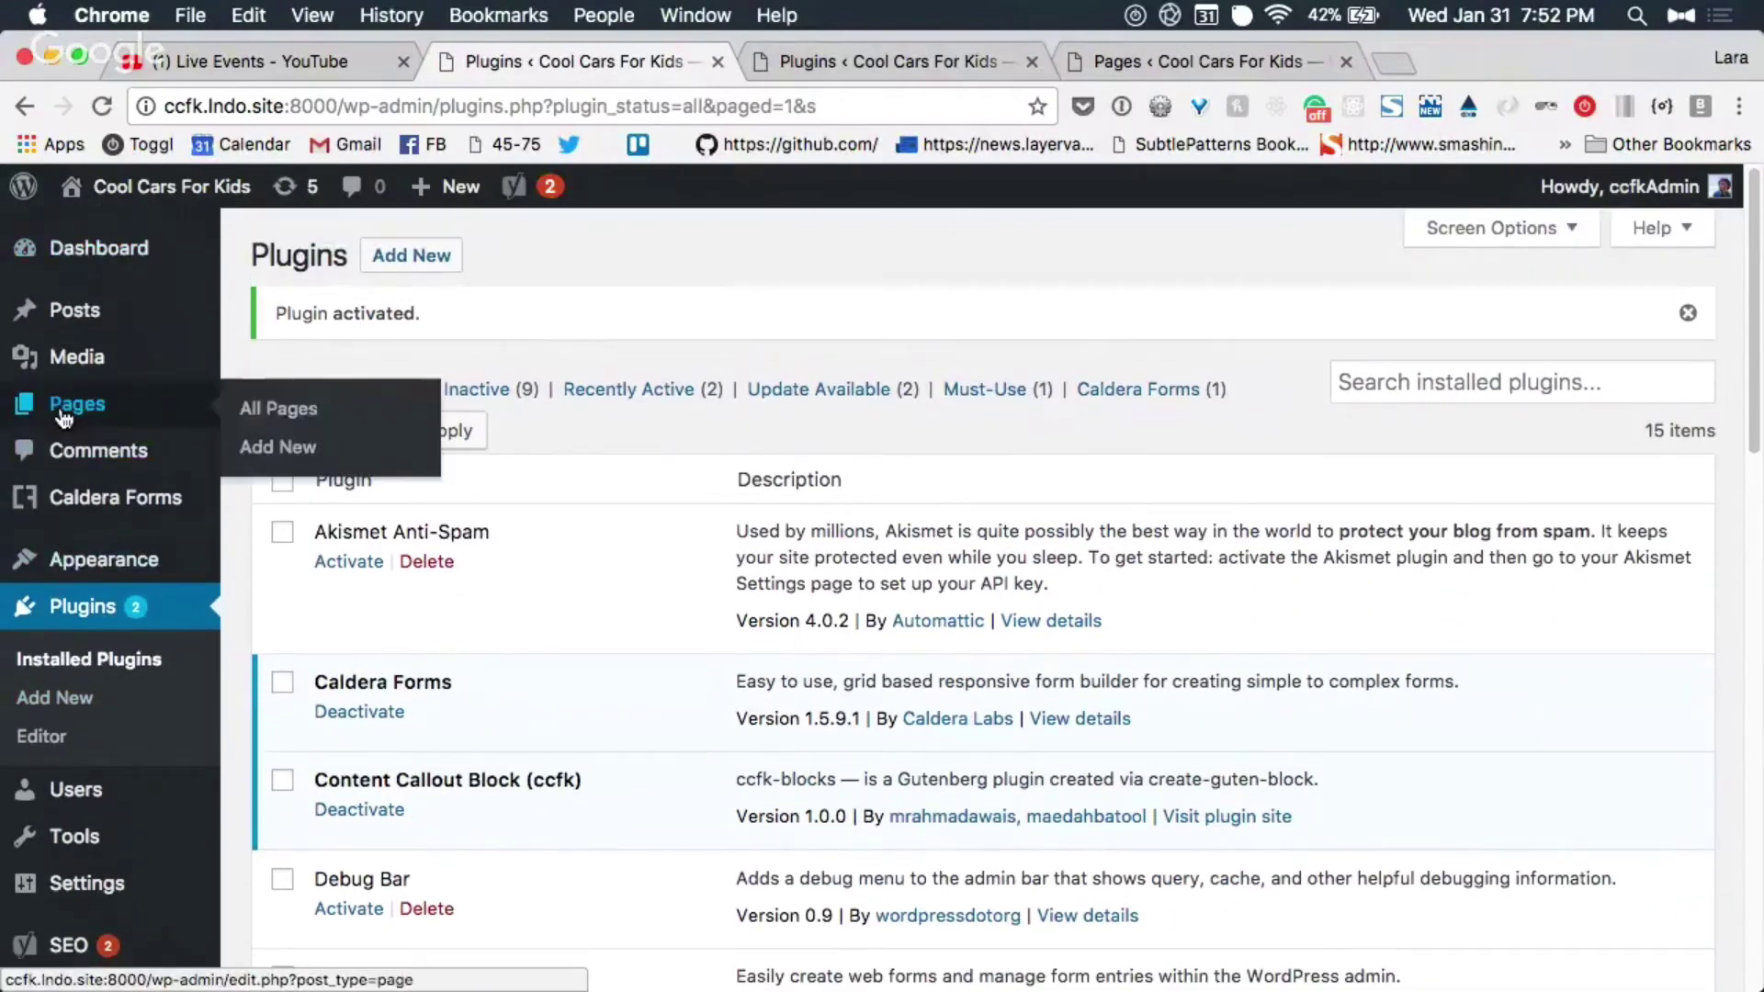
{"action": "left_click", "coordinate": [258, 425]}
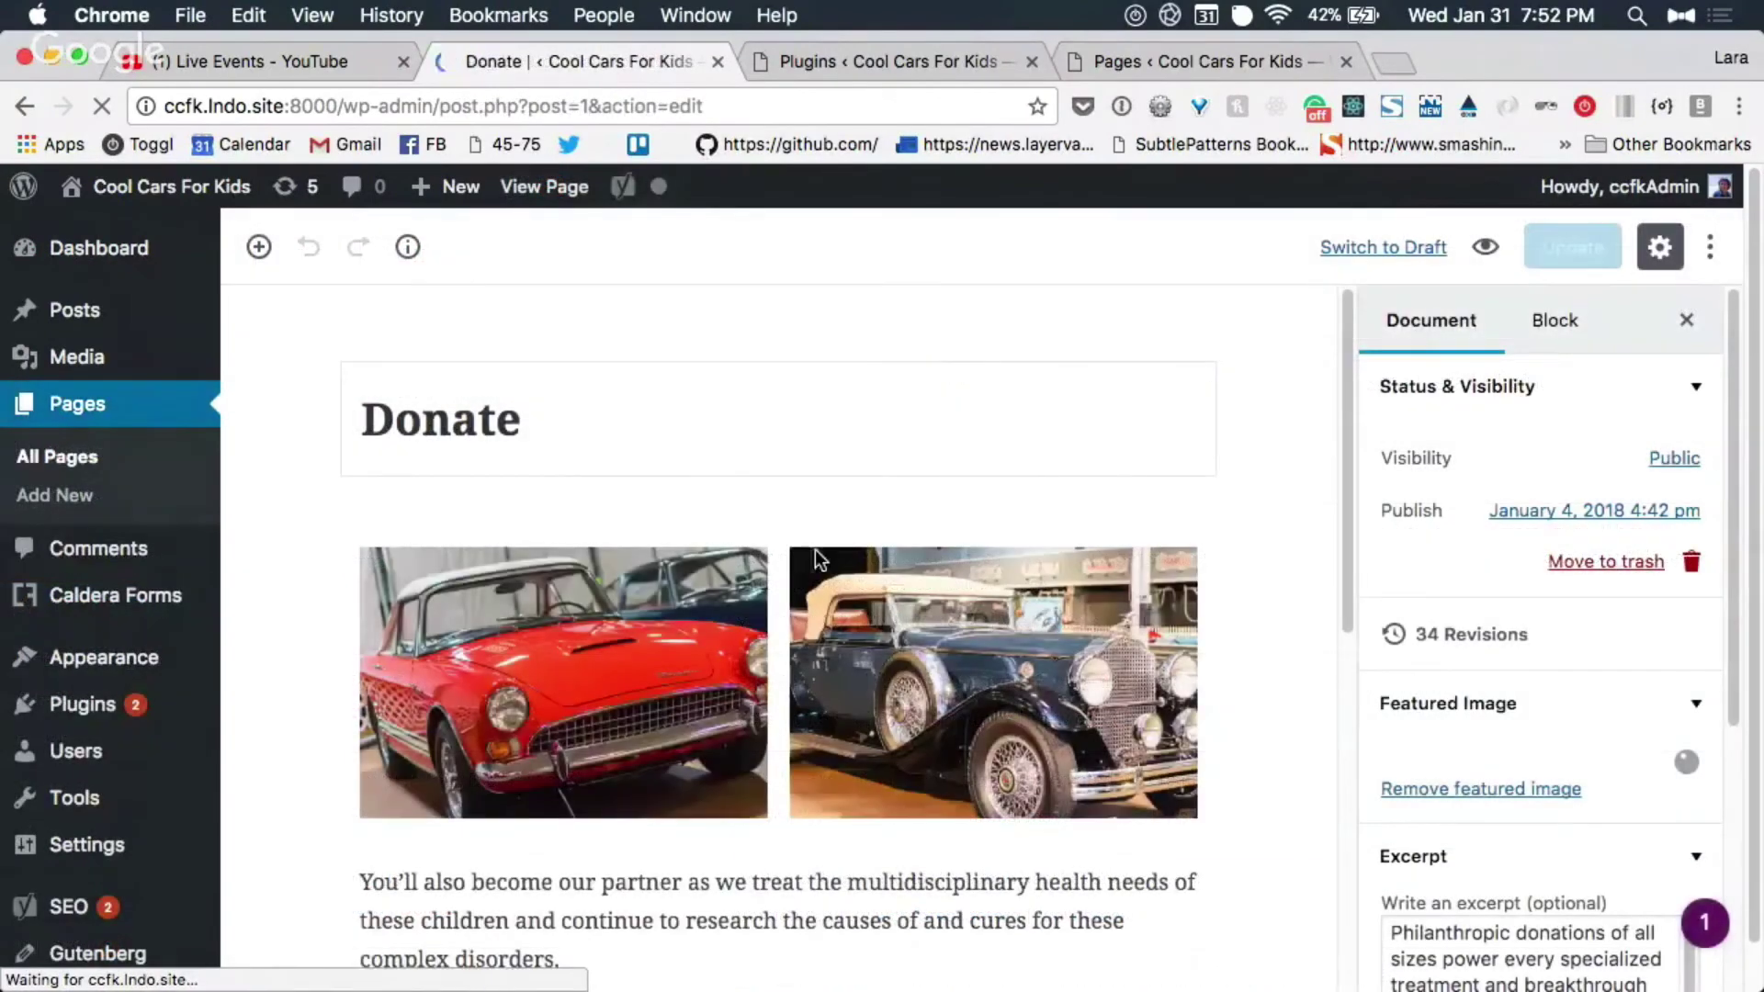
Step: Insert a Content Callout block between the opening donation paragraph and the two car images
{"action": "scroll", "coordinate": [815, 551], "scroll_direction": "down", "scroll_amount": 5}
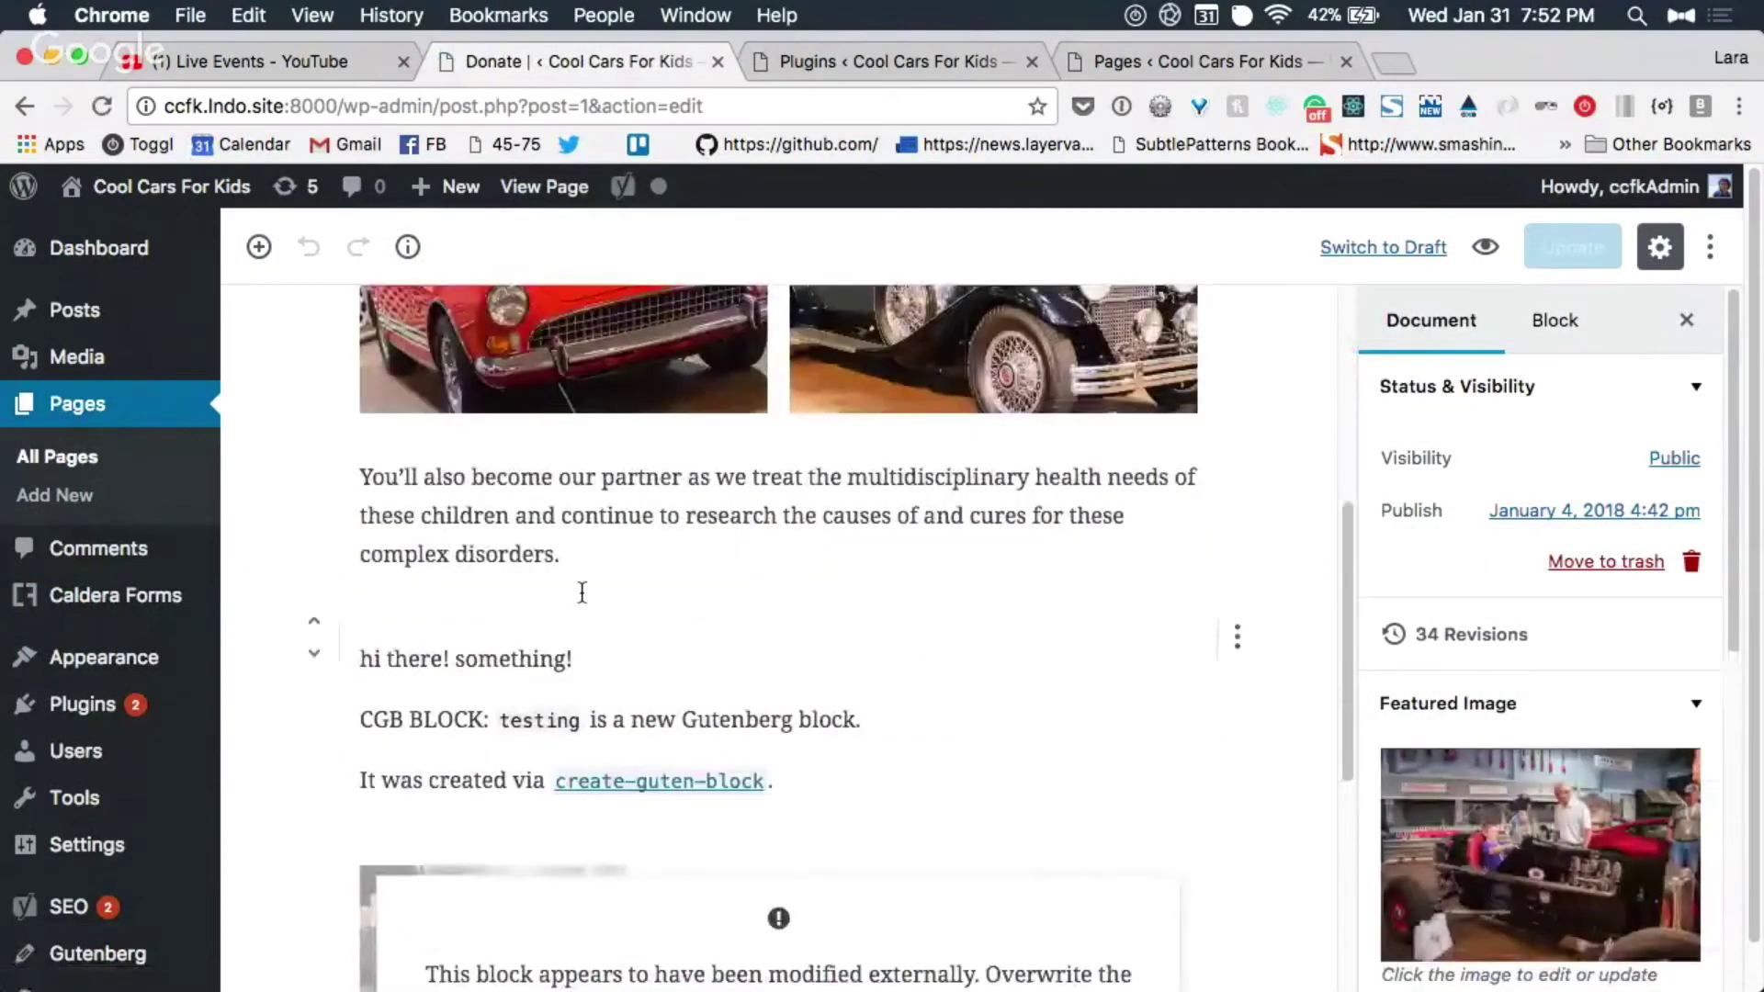
{"action": "scroll", "coordinate": [581, 592], "scroll_direction": "up", "scroll_amount": 5}
{"action": "left_click", "coordinate": [760, 528]}
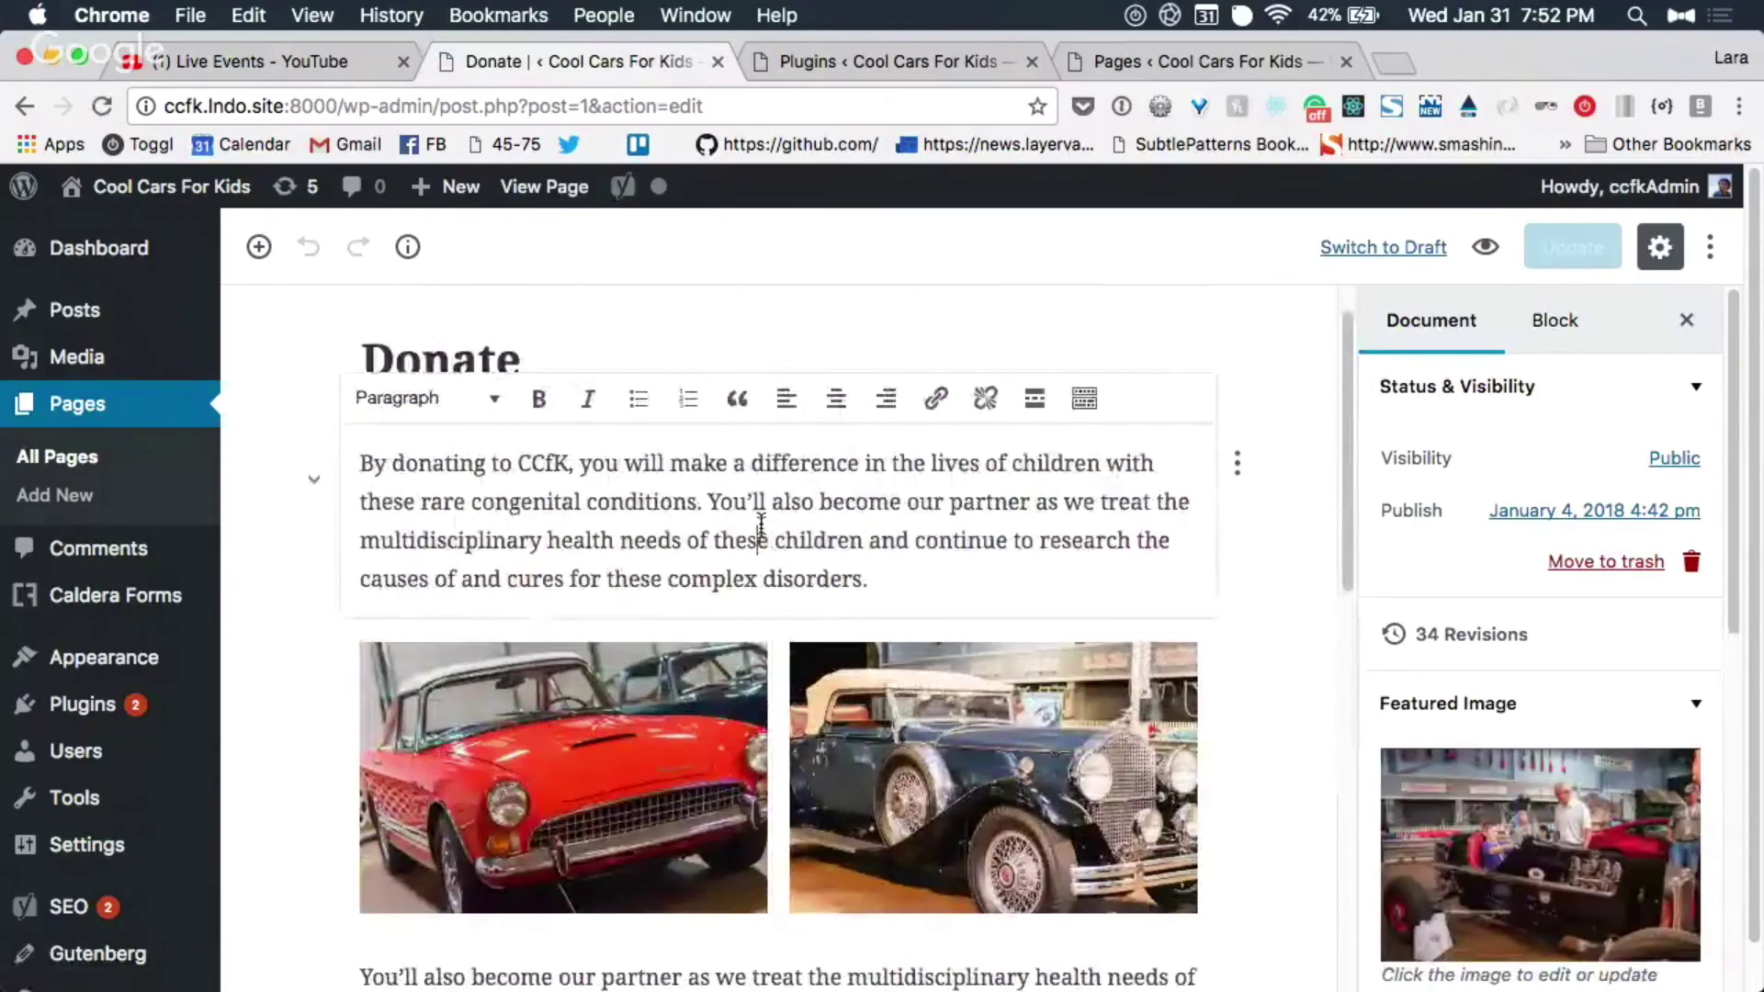
{"action": "left_click", "coordinate": [776, 617]}
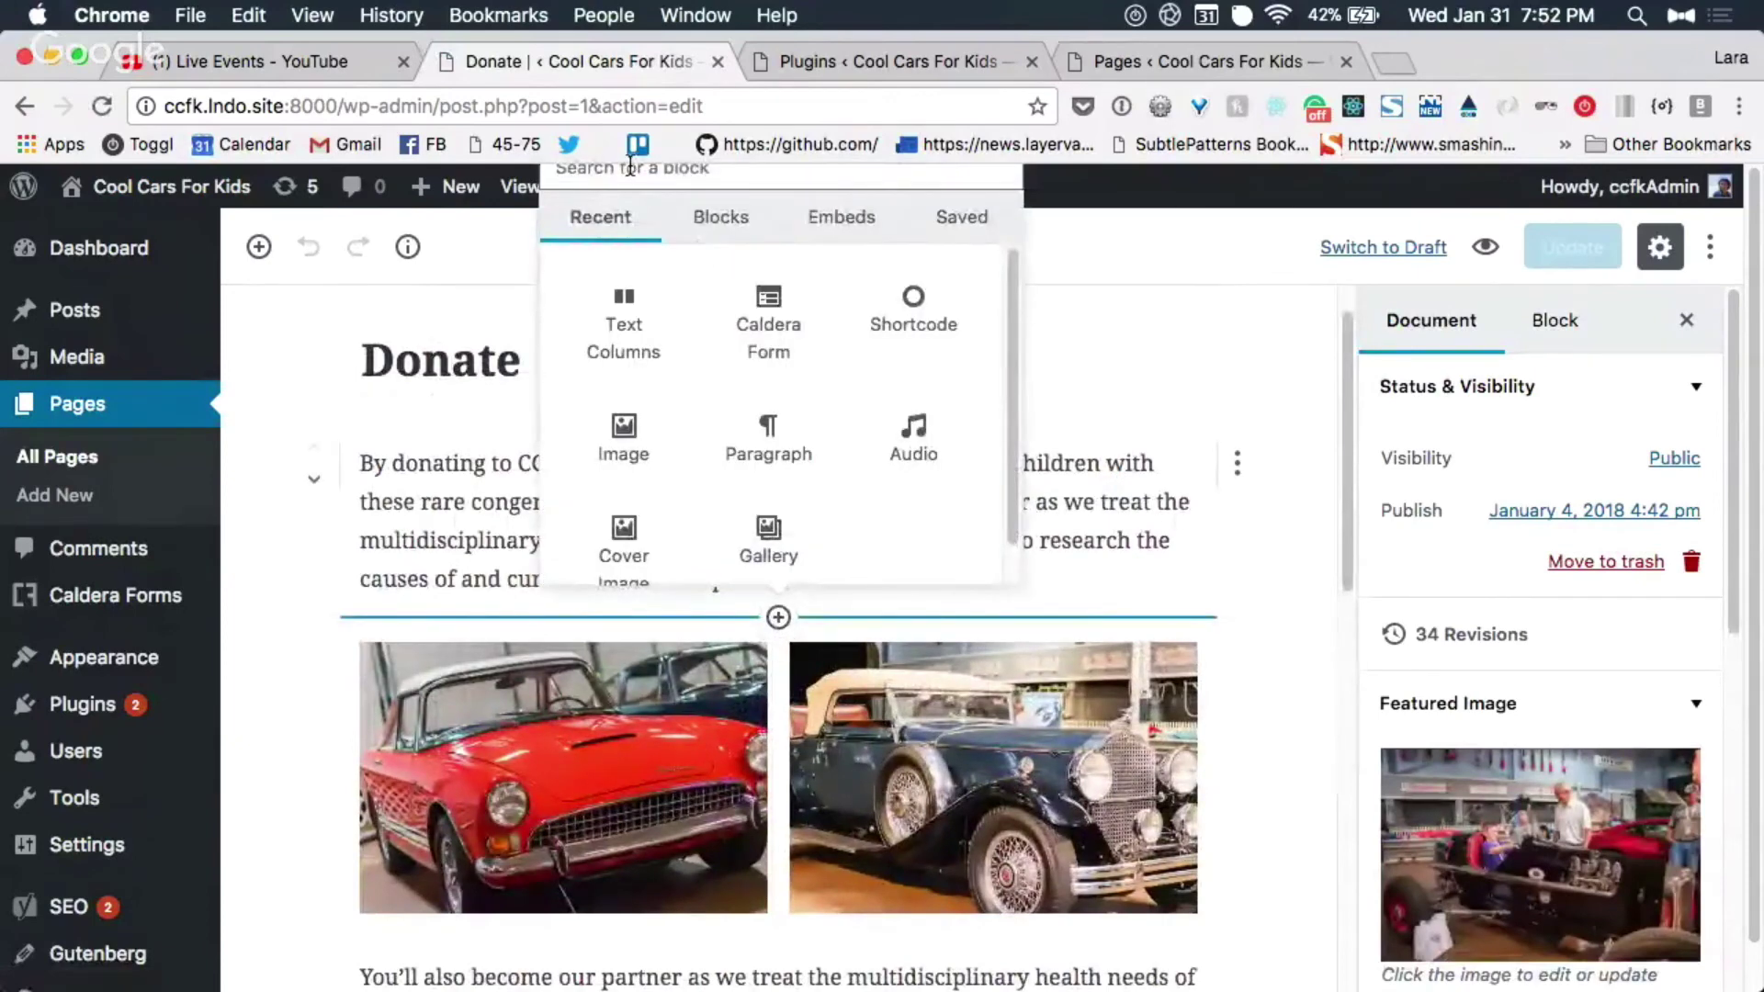
{"action": "type", "text": "con"}
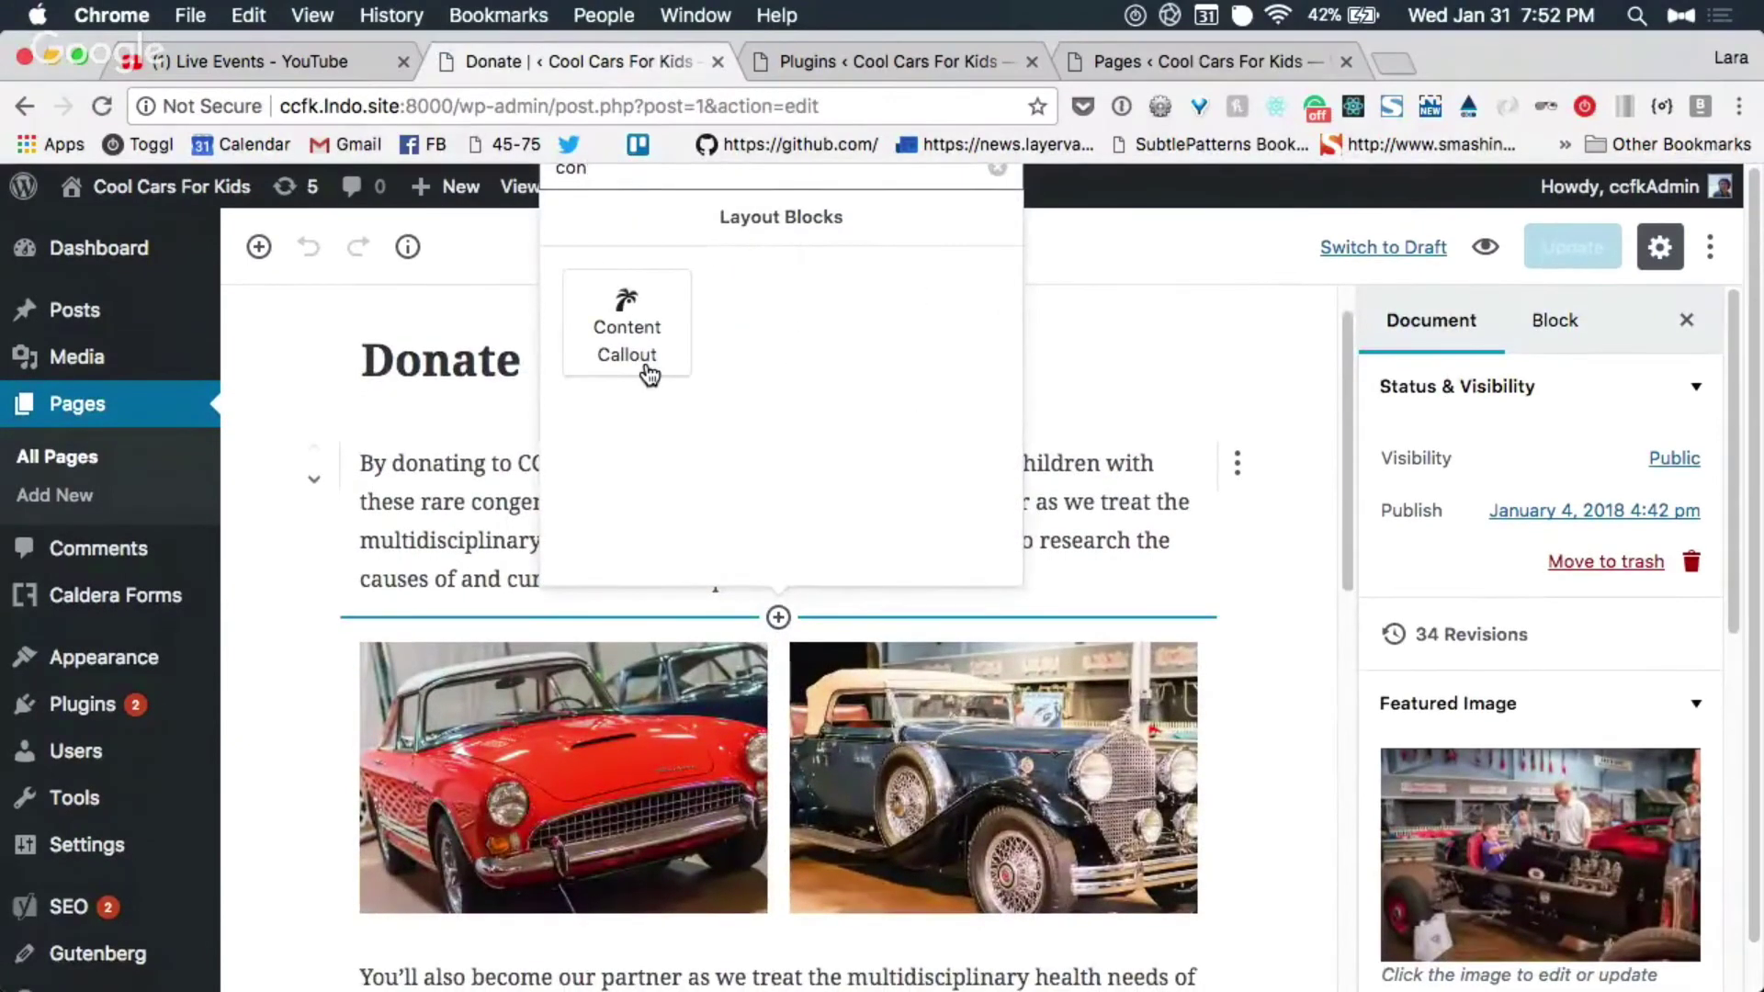
{"action": "left_click", "coordinate": [646, 367]}
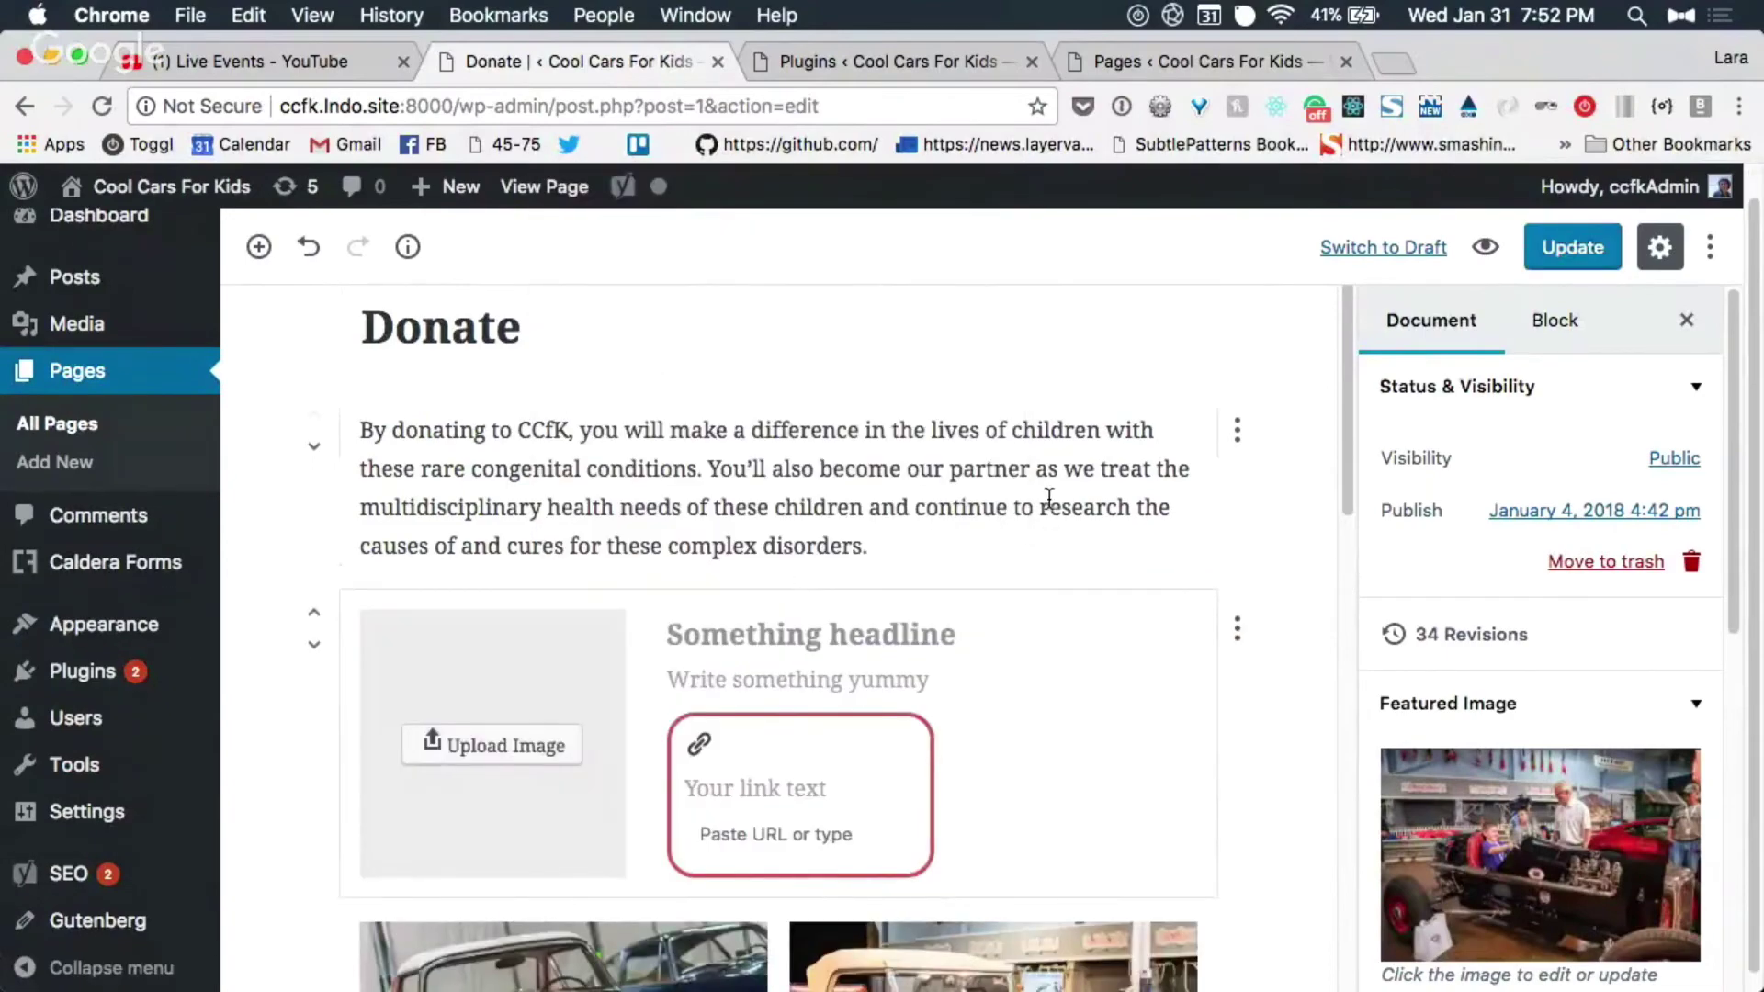
{"action": "scroll", "coordinate": [1038, 515], "scroll_direction": "down", "scroll_amount": 1}
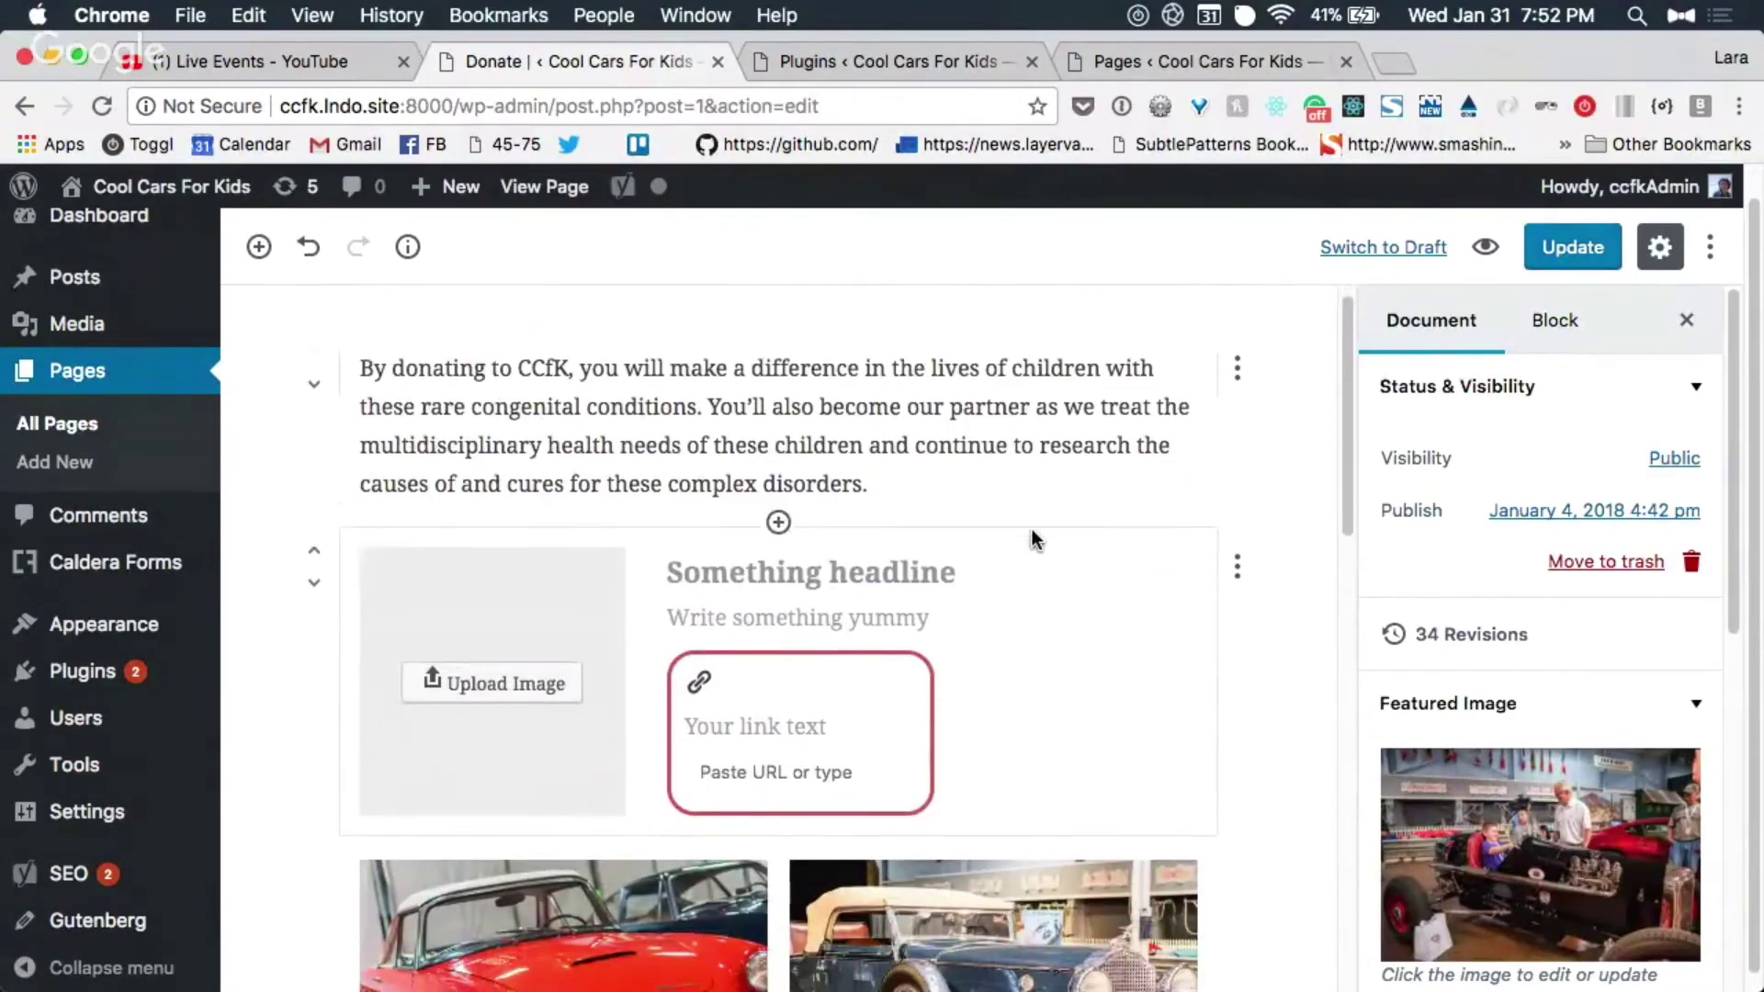
{"action": "left_click", "coordinate": [484, 681]}
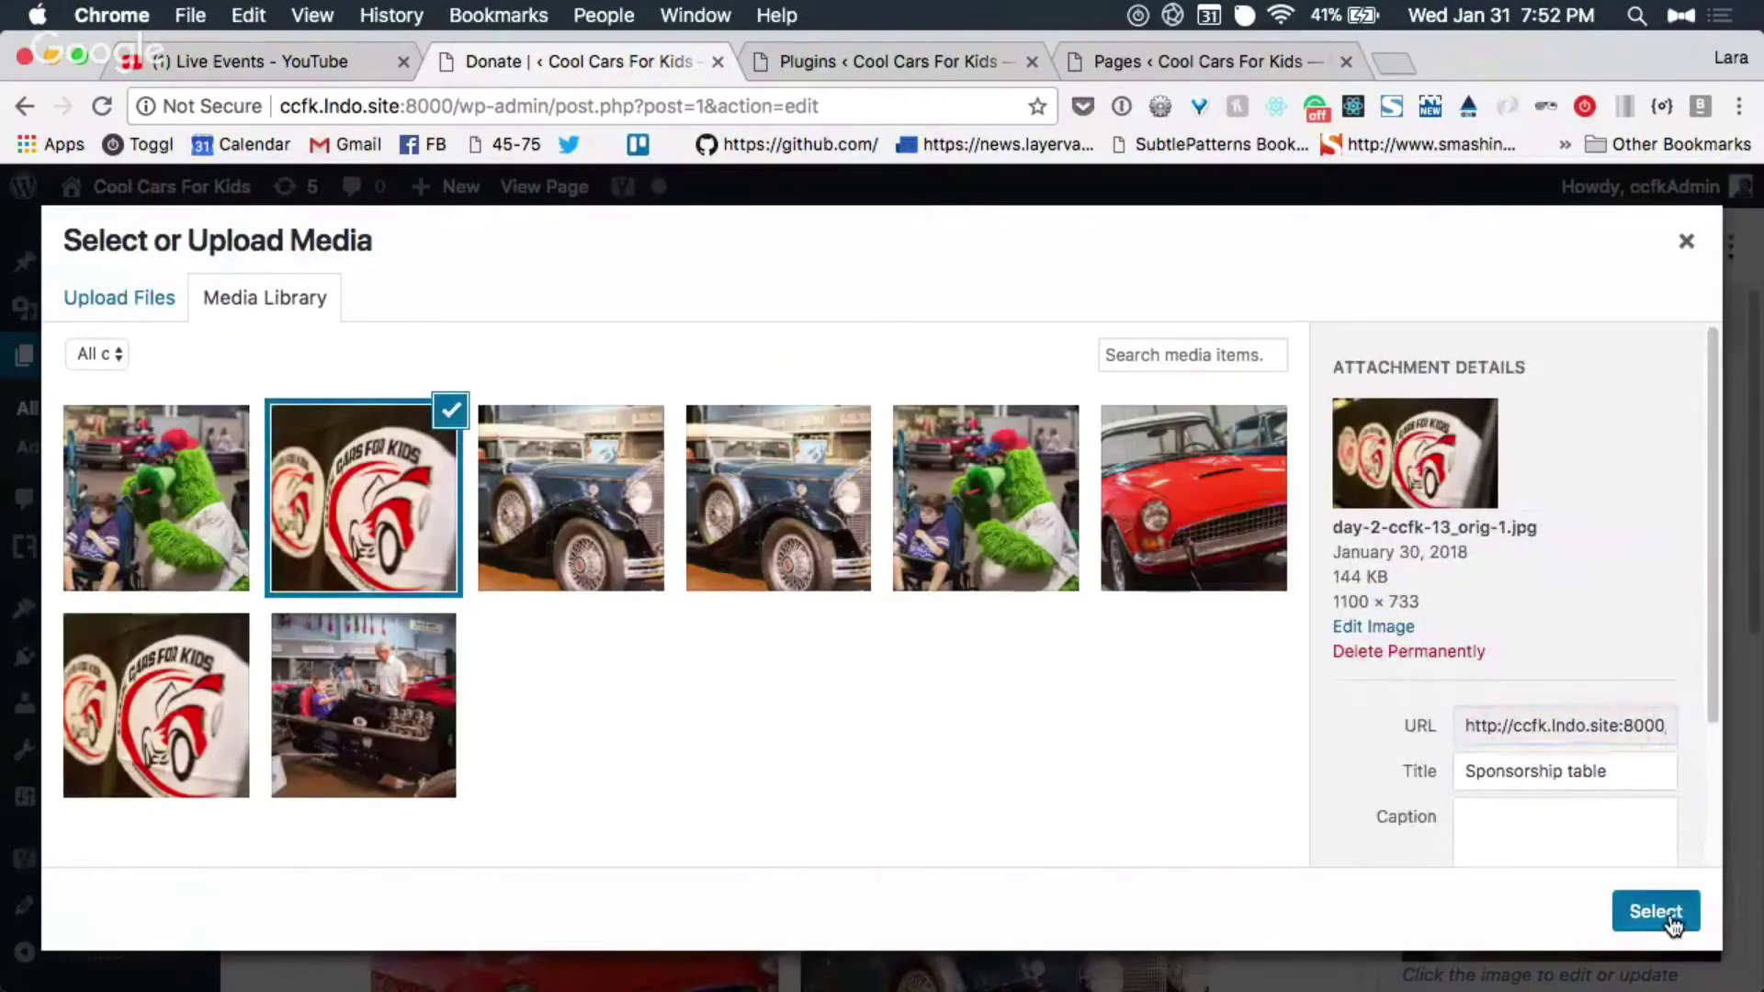
{"action": "left_click", "coordinate": [1654, 913]}
{"action": "left_click", "coordinate": [788, 569]}
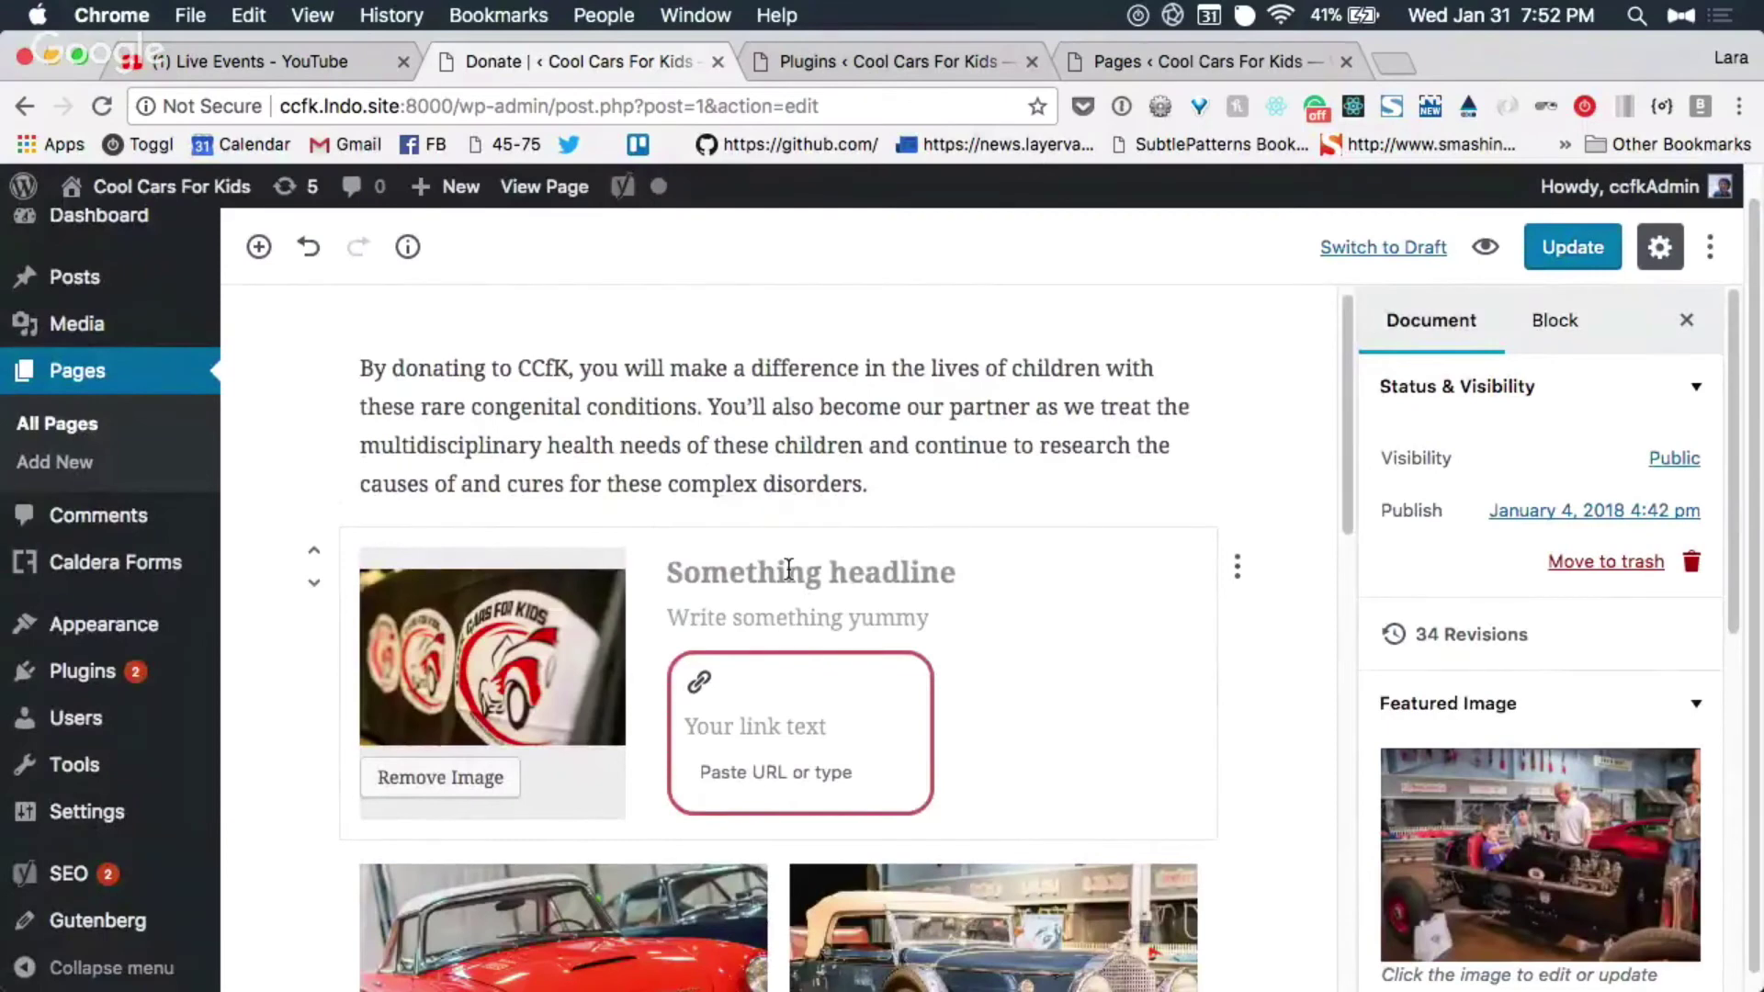
{"action": "type", "text": "hi nice headline"}
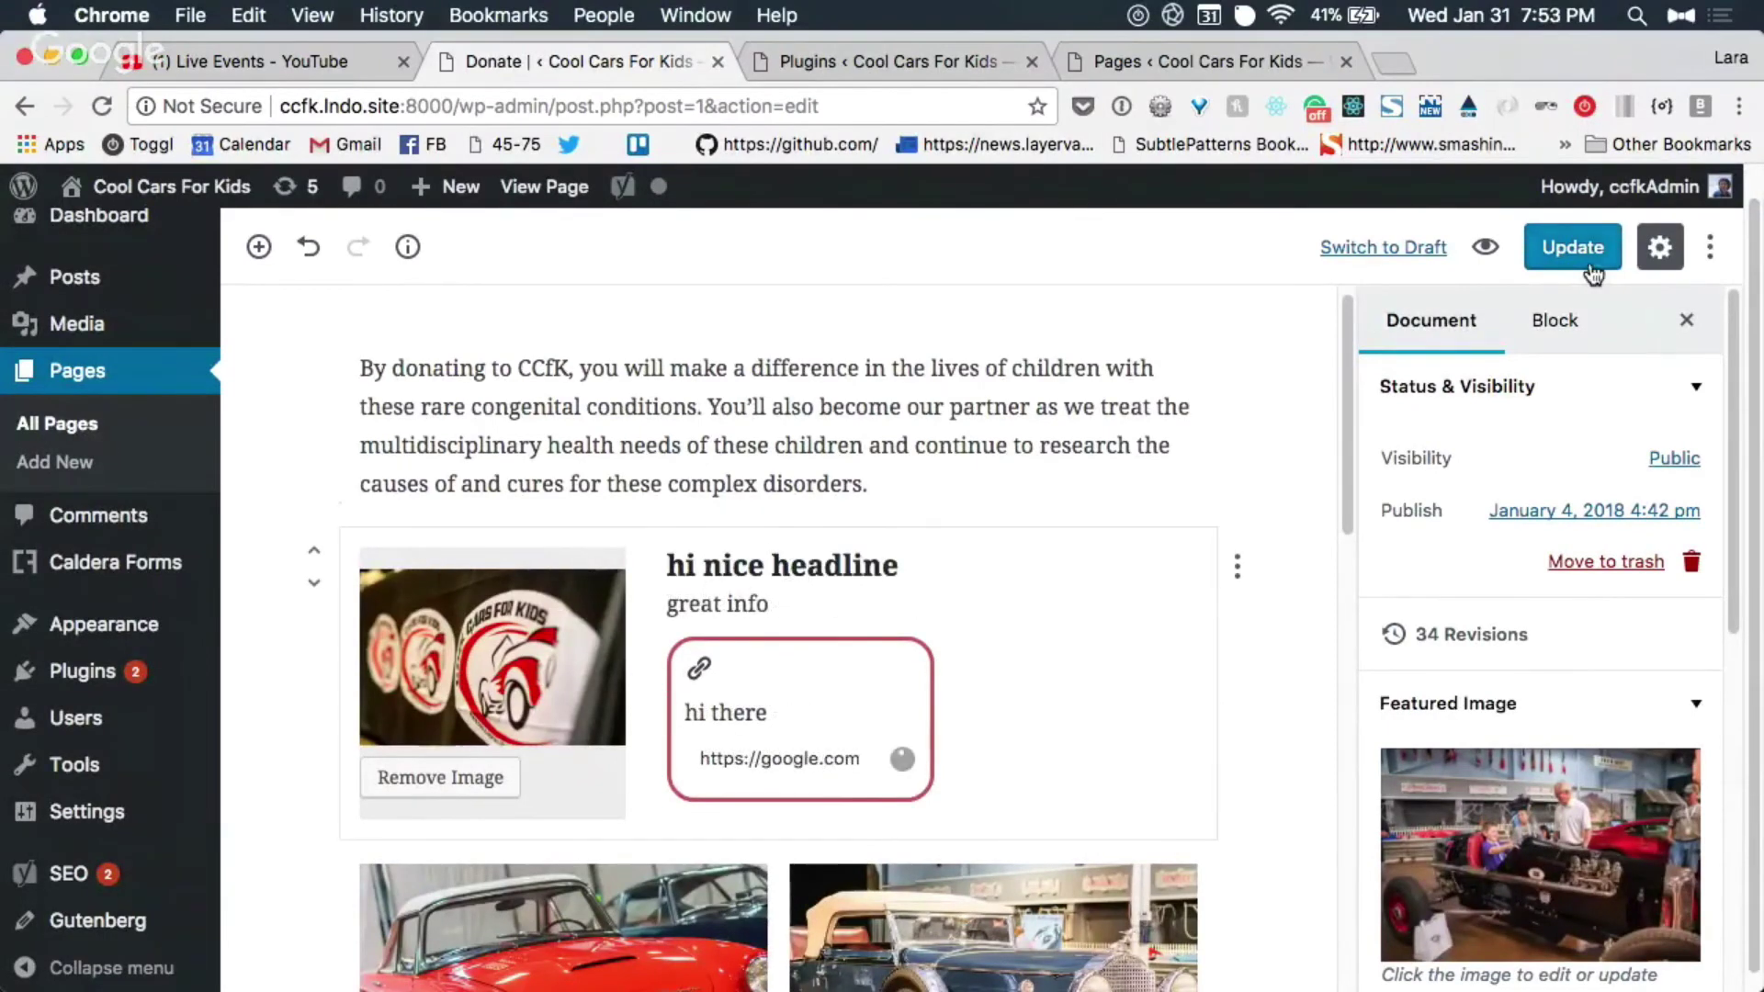
Step: Update the Donate page and view the published version in a new browser tab
{"action": "left_click", "coordinate": [1572, 247]}
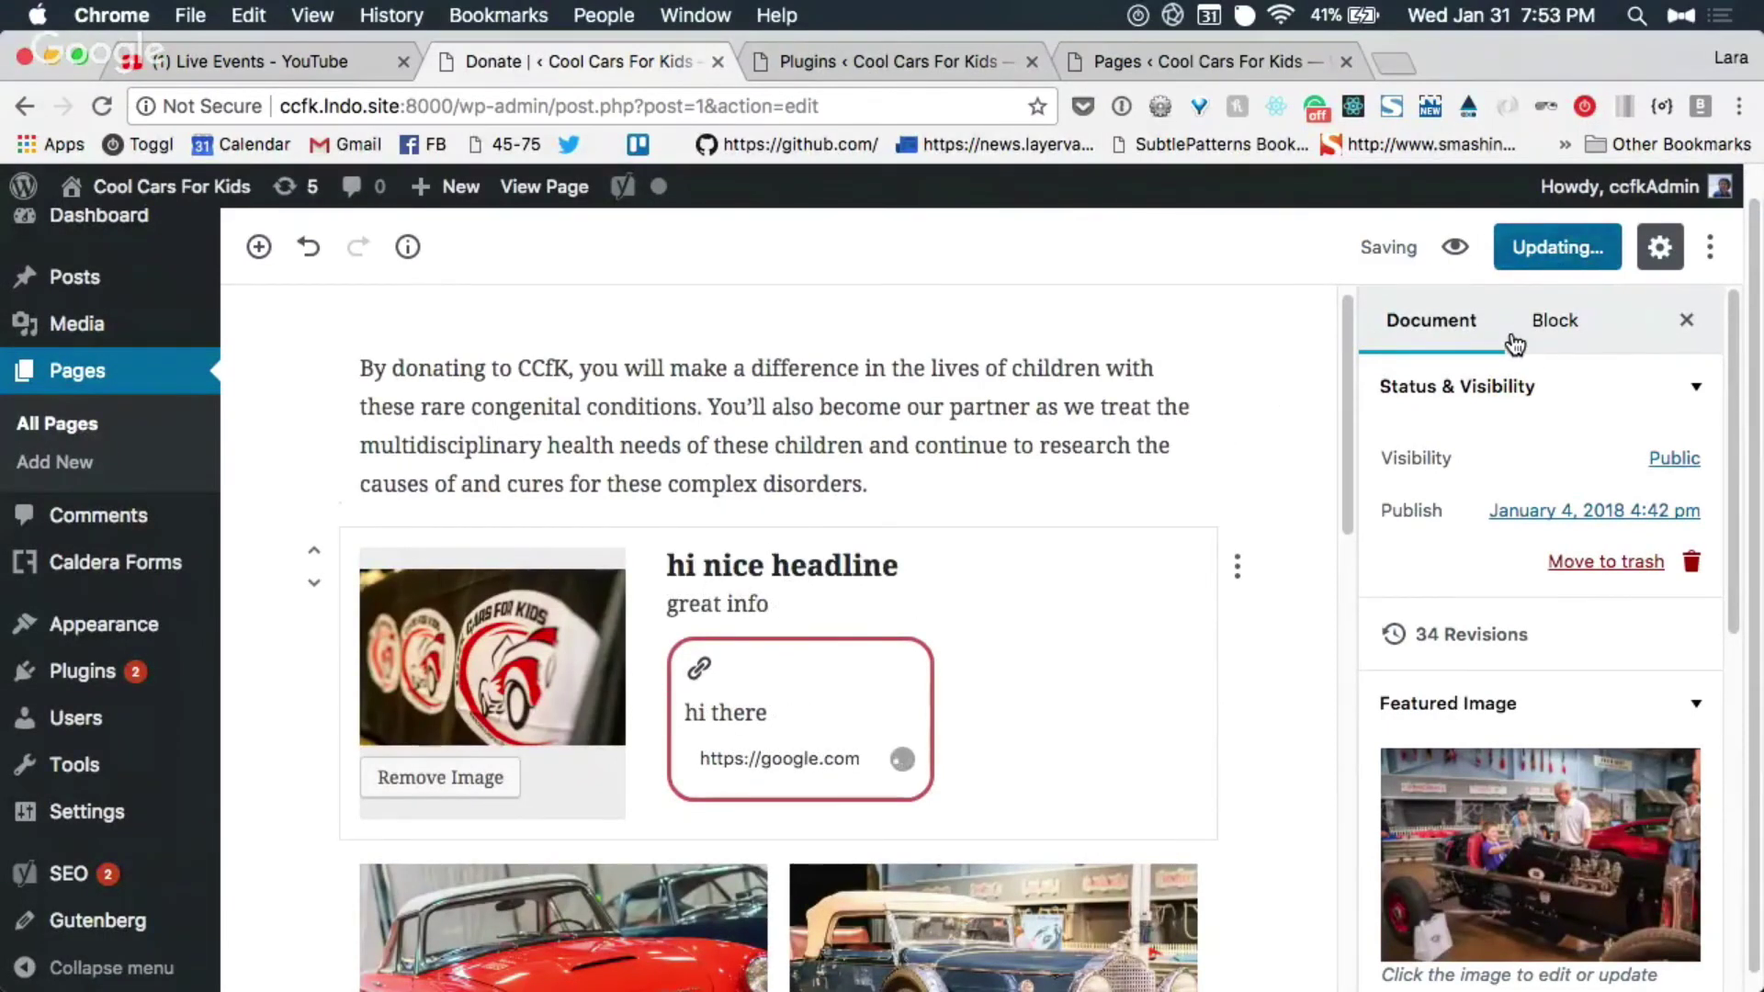
{"action": "scroll", "coordinate": [1063, 585], "scroll_direction": "down", "scroll_amount": 1}
{"action": "scroll", "coordinate": [1062, 585], "scroll_direction": "down", "scroll_amount": 1}
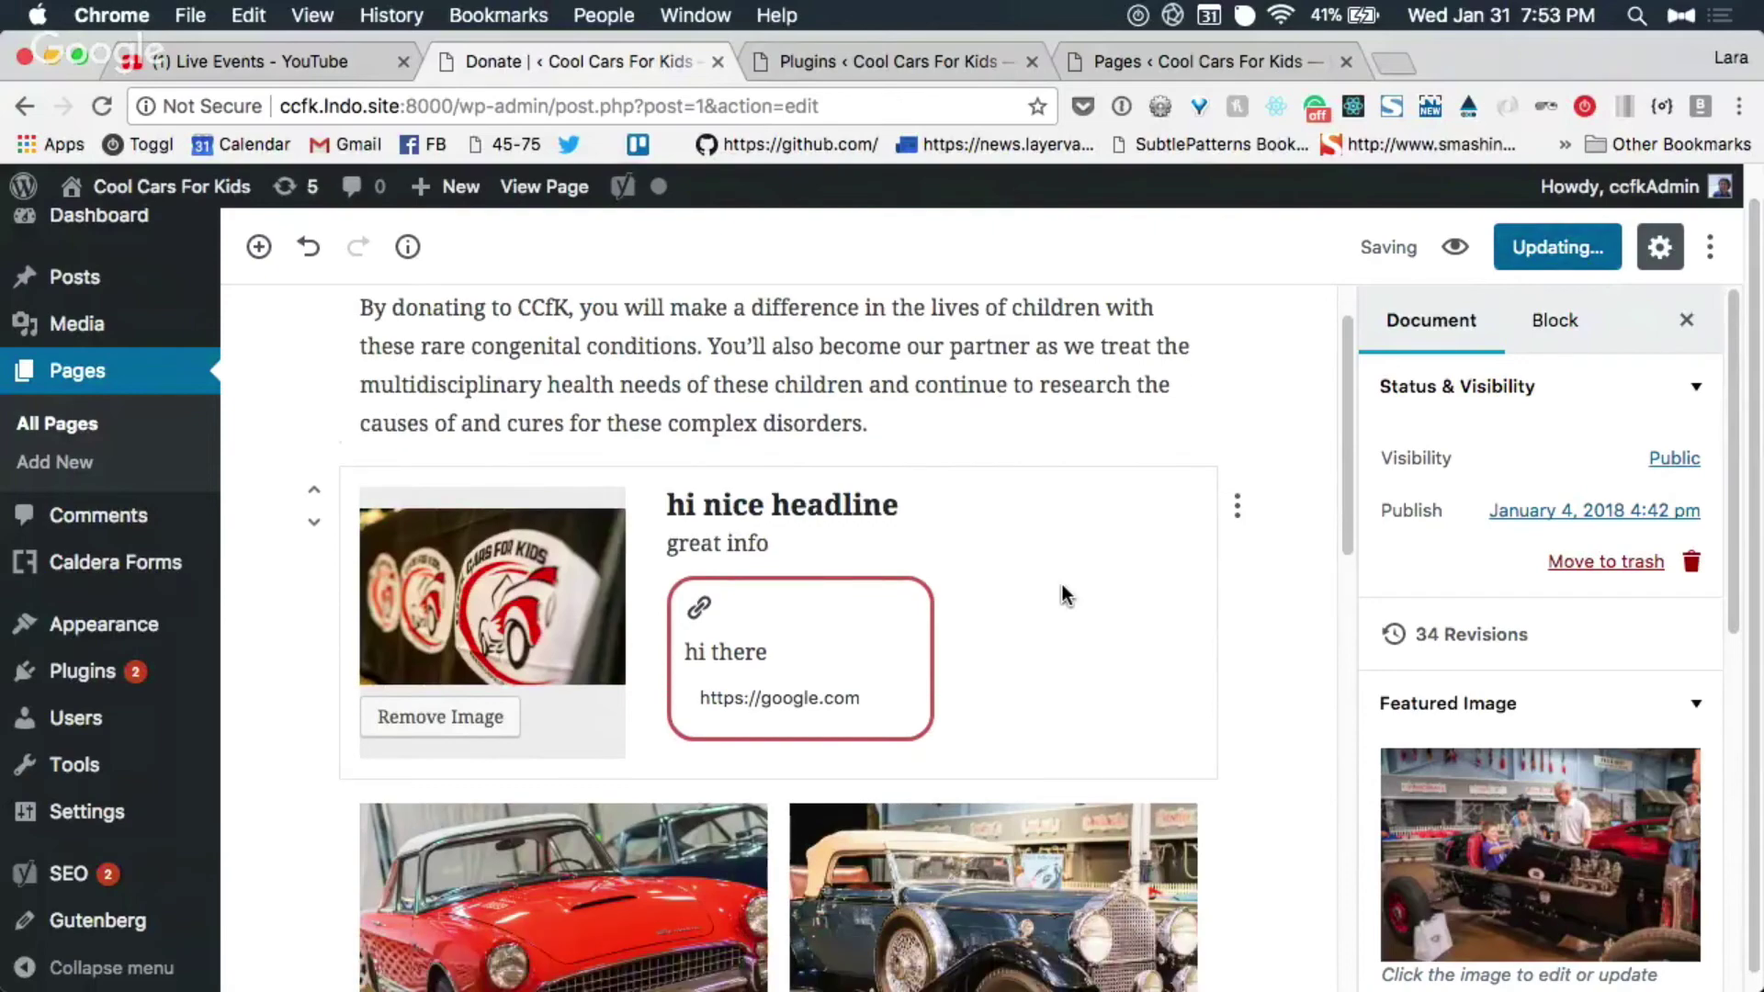
{"action": "scroll", "coordinate": [1062, 584], "scroll_direction": "down", "scroll_amount": 2}
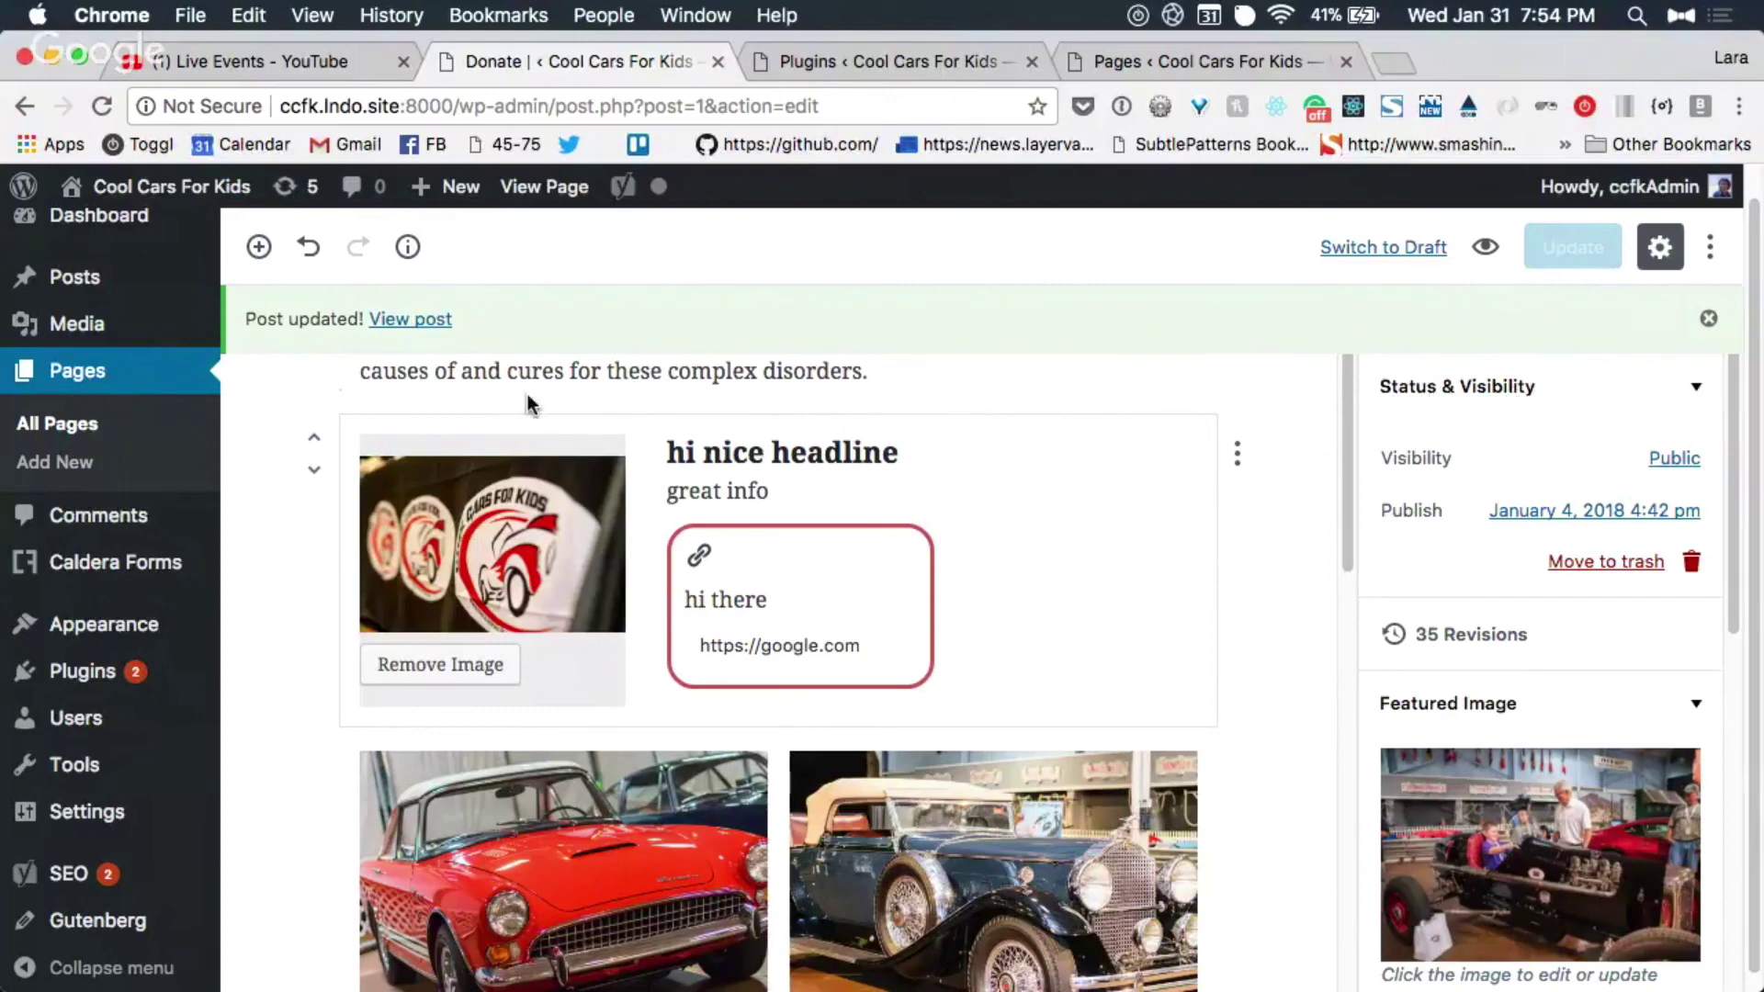
{"action": "left_click", "coordinate": [410, 319], "text": "super"}
{"action": "left_click", "coordinate": [909, 65]}
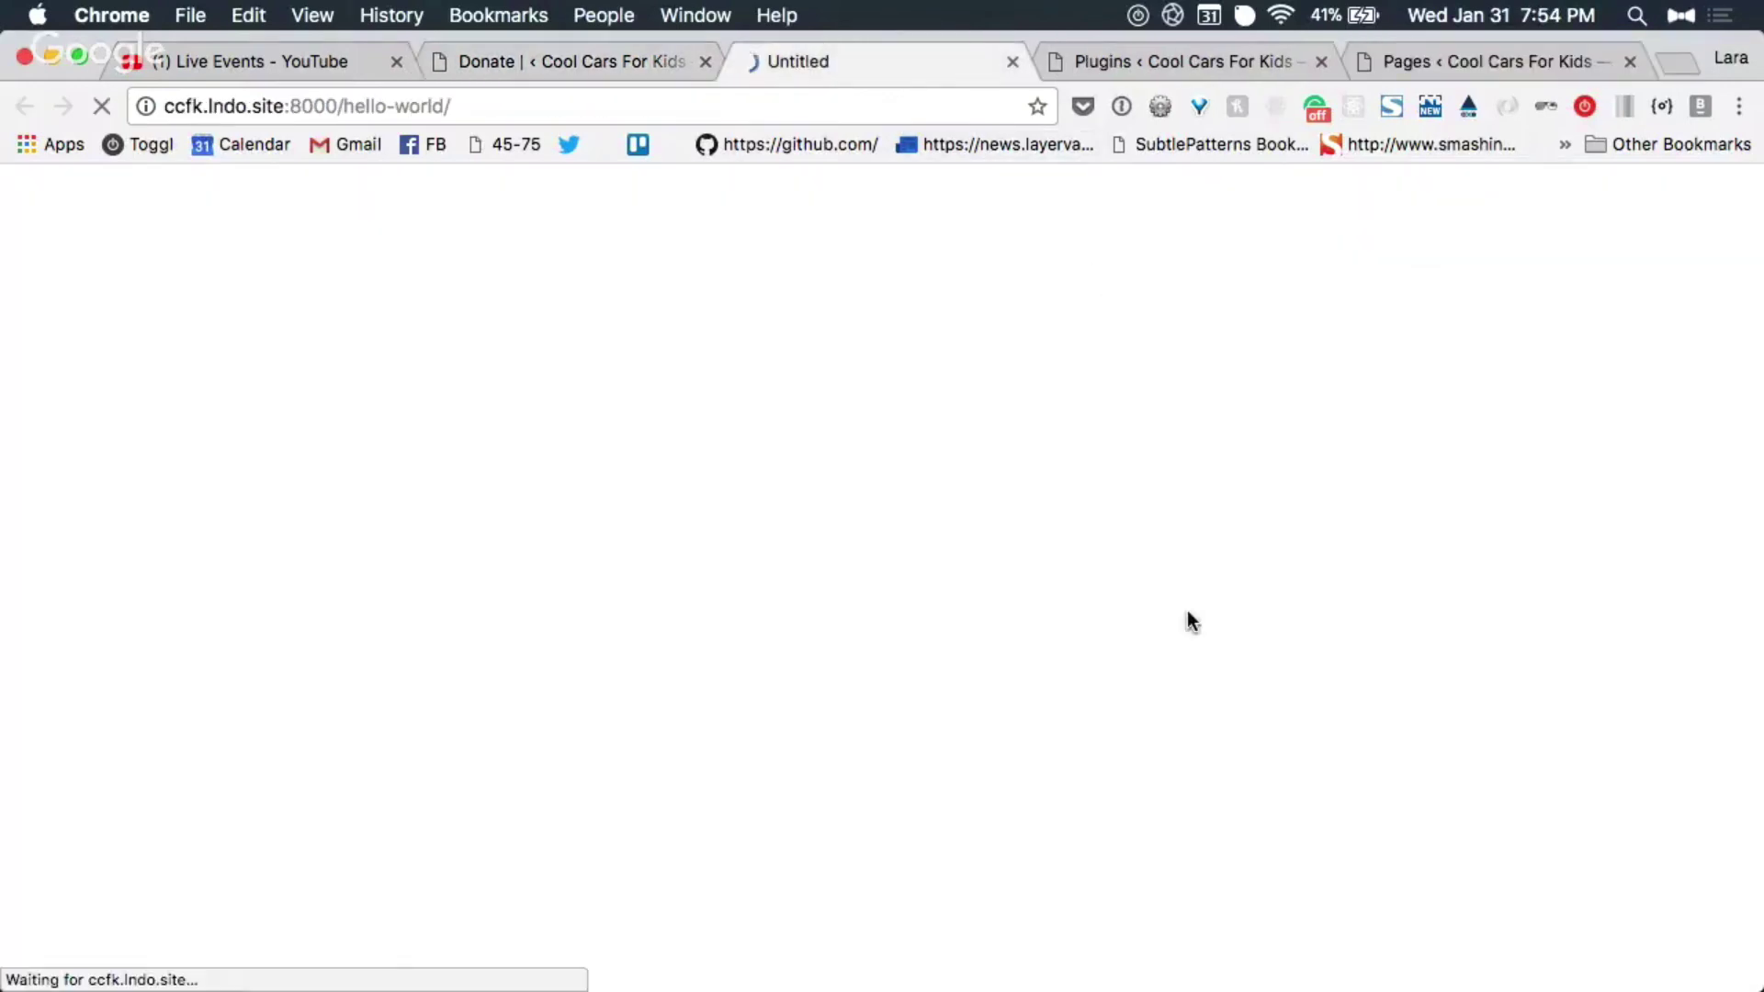